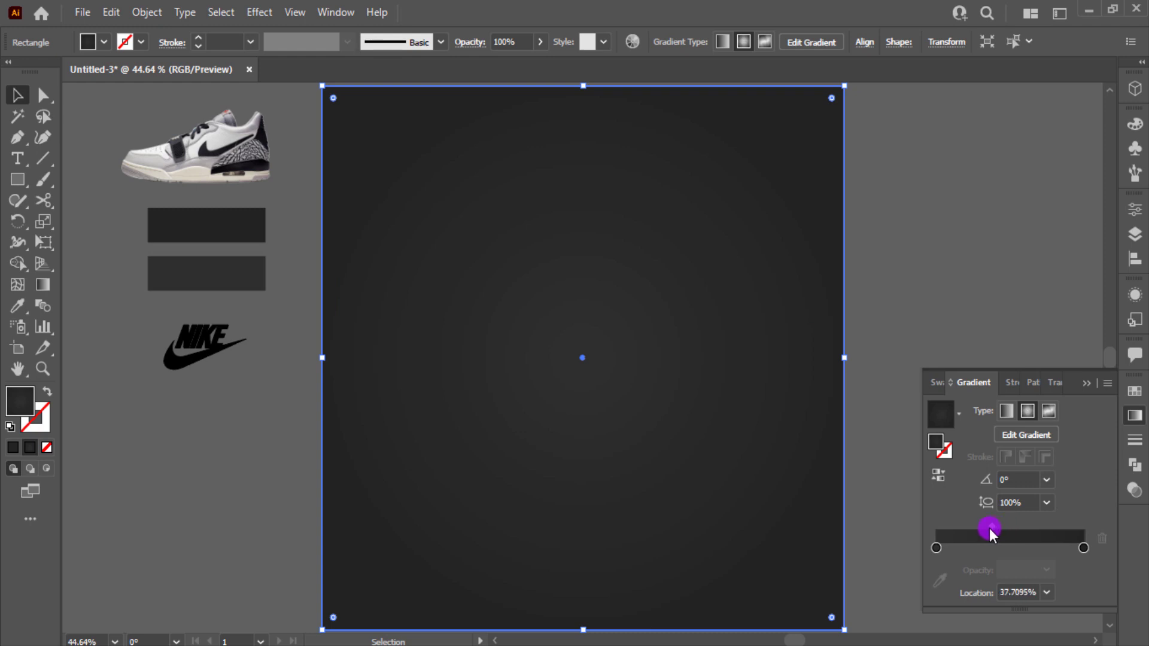
# Step: Shift the background rectangle's radial gradient midpoint slightly toward the lighter center color and lock the rectangle
pyautogui.moveTo(987, 525); pyautogui.dragTo(979, 527)
pyautogui.click(1083, 377)
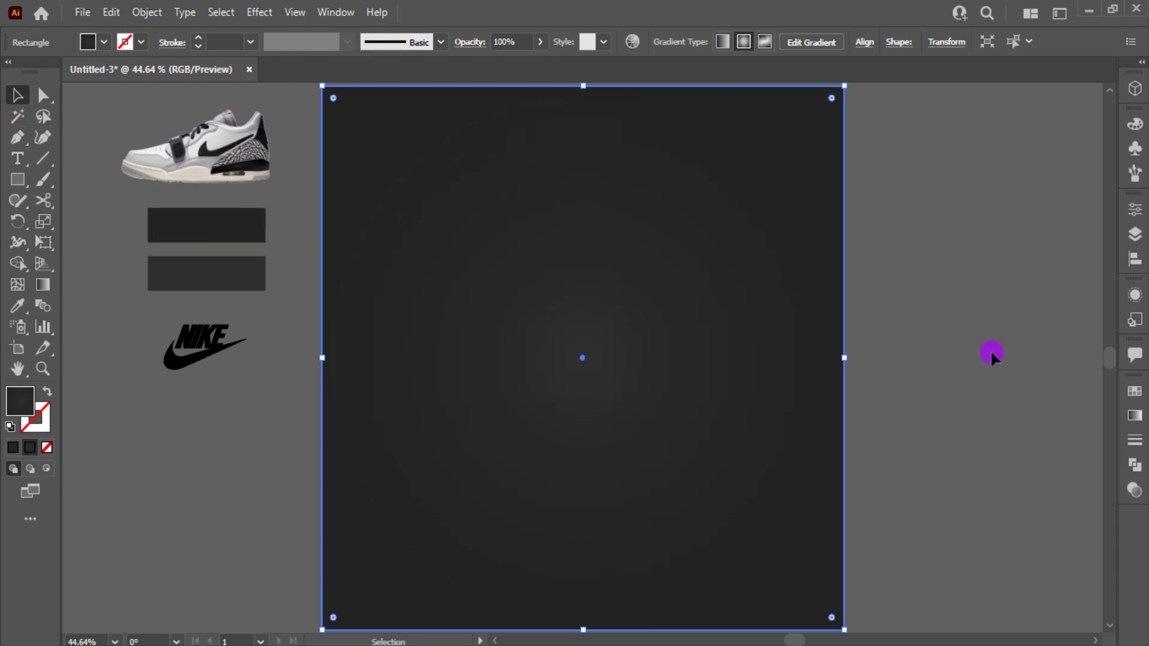
pyautogui.click(991, 353)
pyautogui.click(734, 355)
pyautogui.hotkey('ctrl', '2')
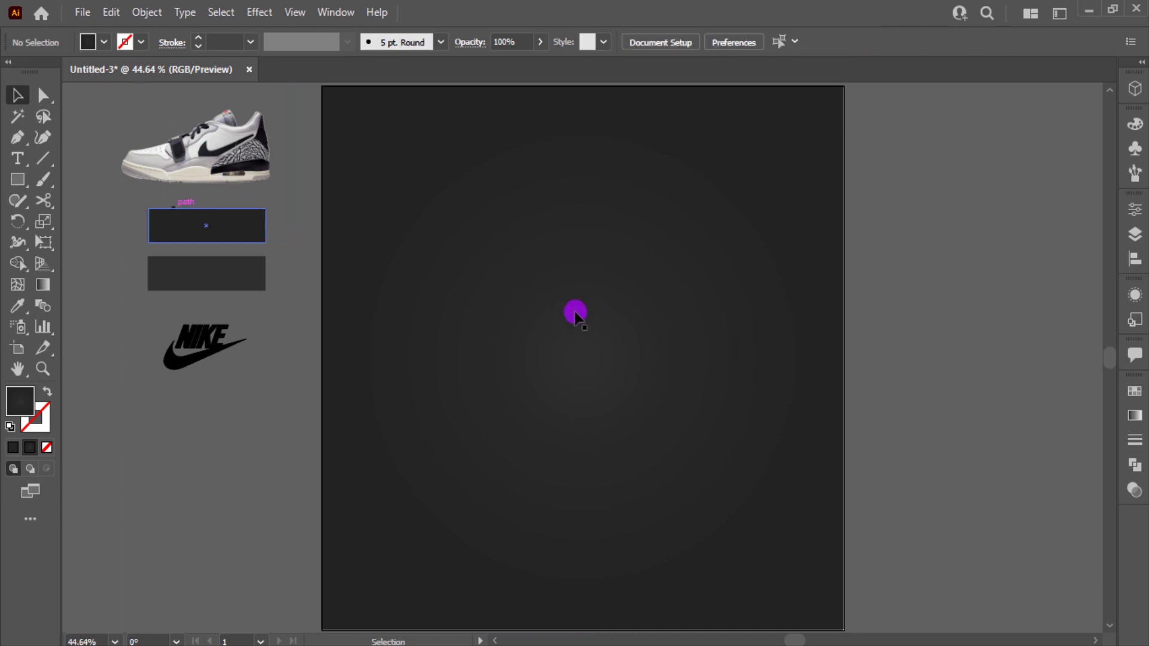
# Step: Add the text "NIKE AIR" on the artboard and set its font to Monument Extended Ultrabold
pyautogui.click(17, 158)
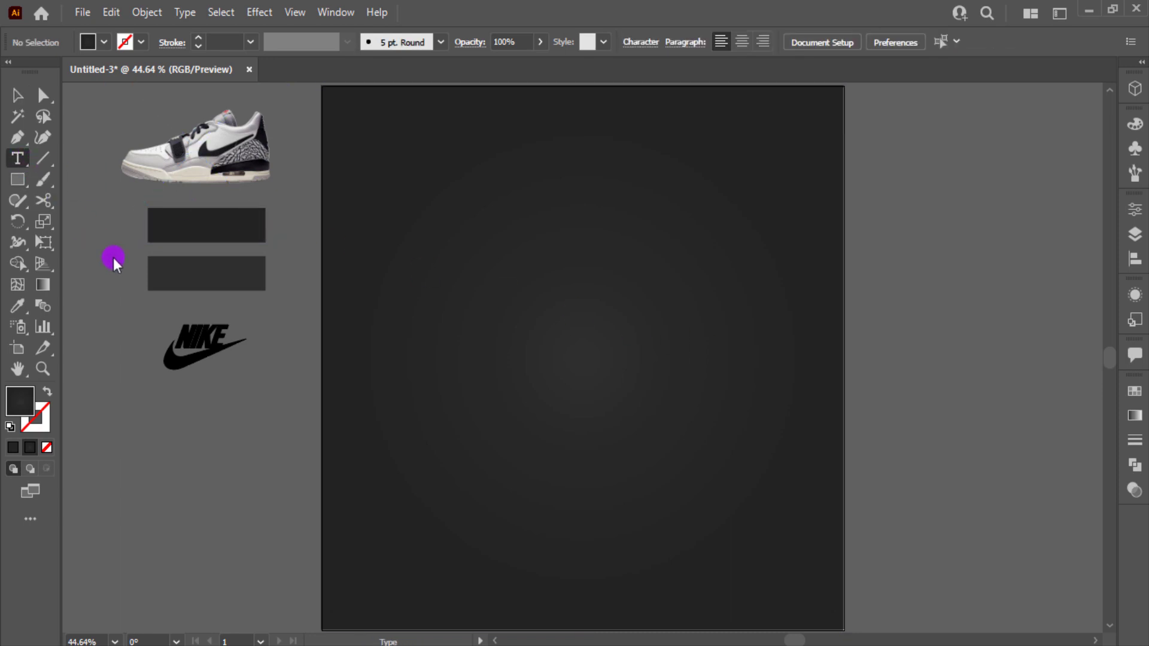
pyautogui.click(444, 276)
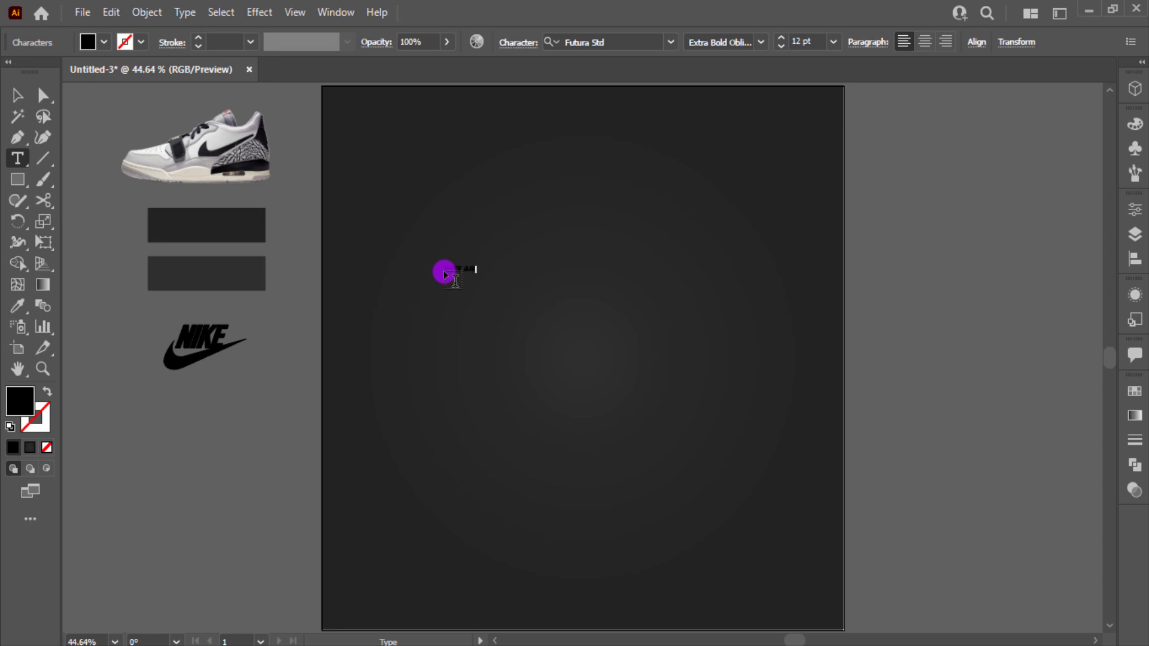
pyautogui.click(17, 97)
pyautogui.click(624, 37)
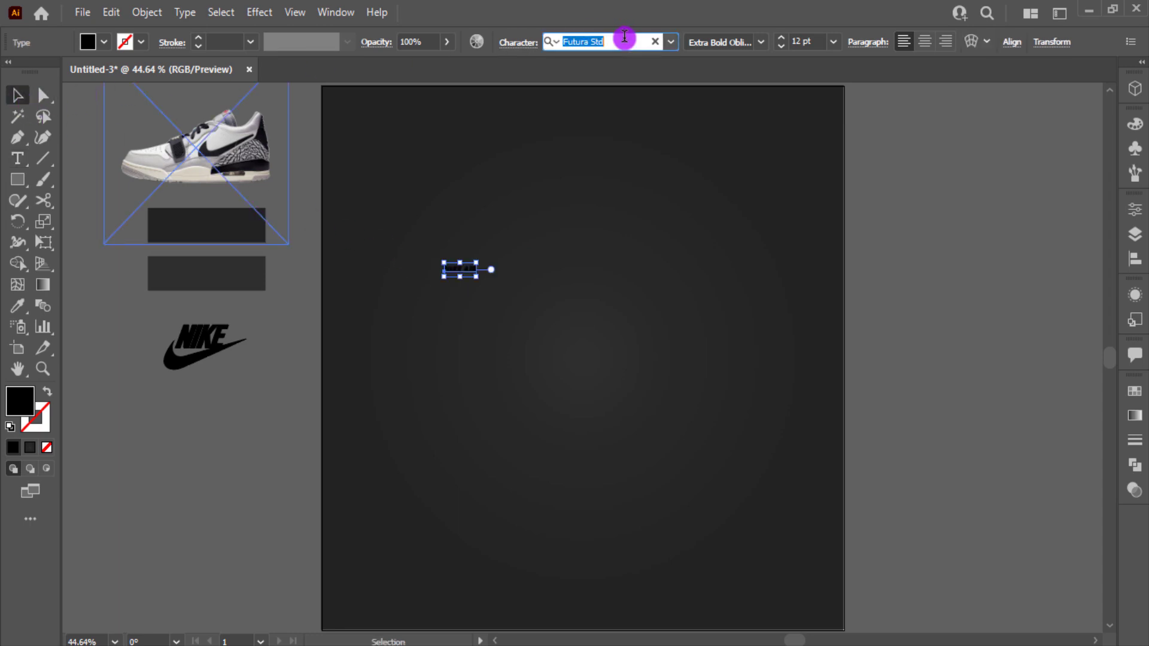
pyautogui.write('monu')
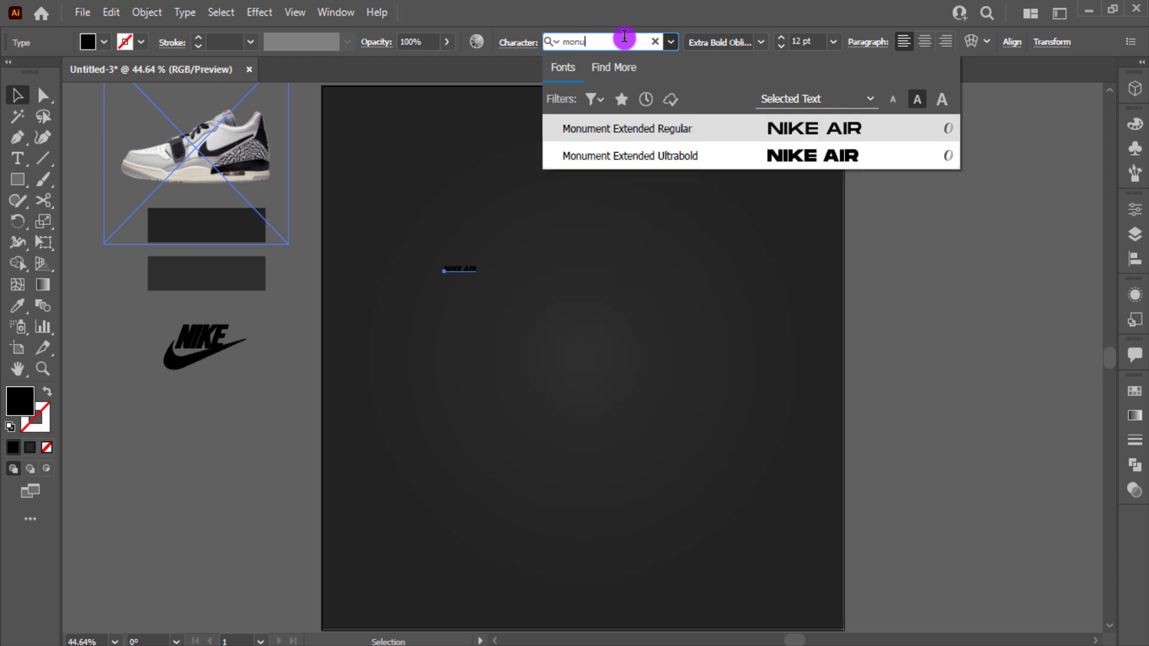
pyautogui.click(825, 157)
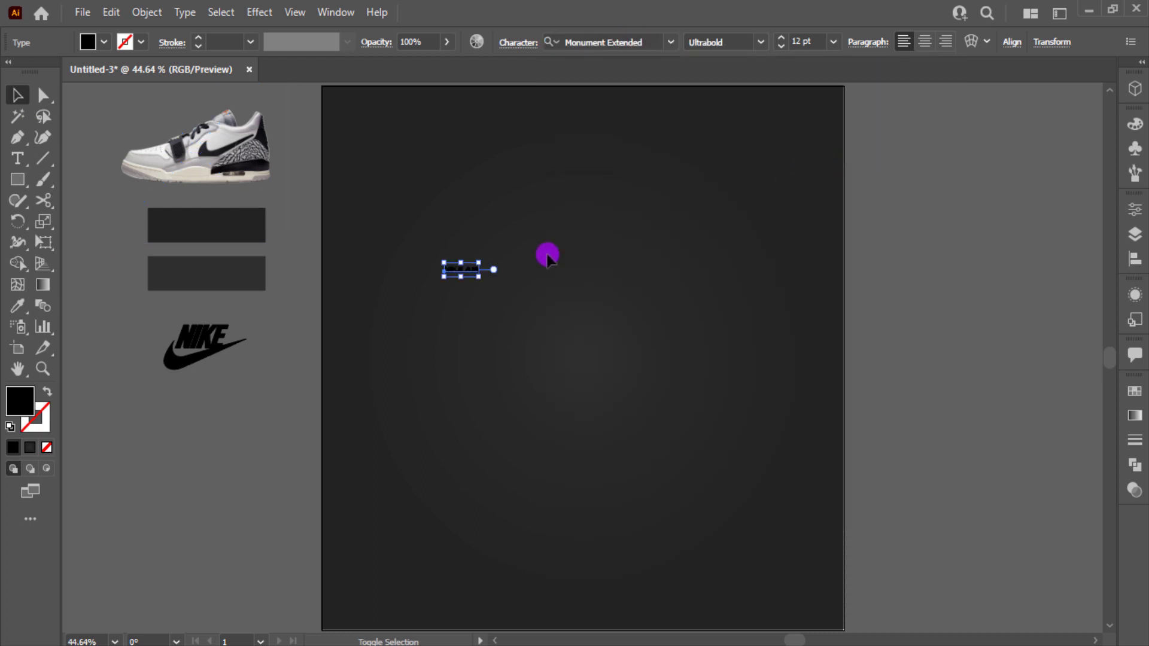
# Step: Enlarge the NIKE AIR text to about 111 pt across the upper artboard and fill it with white
pyautogui.moveTo(481, 272); pyautogui.dragTo(741, 317)
pyautogui.click(740, 316)
pyautogui.click(693, 269)
pyautogui.moveTo(692, 277); pyautogui.dragTo(685, 278)
pyautogui.click(104, 42)
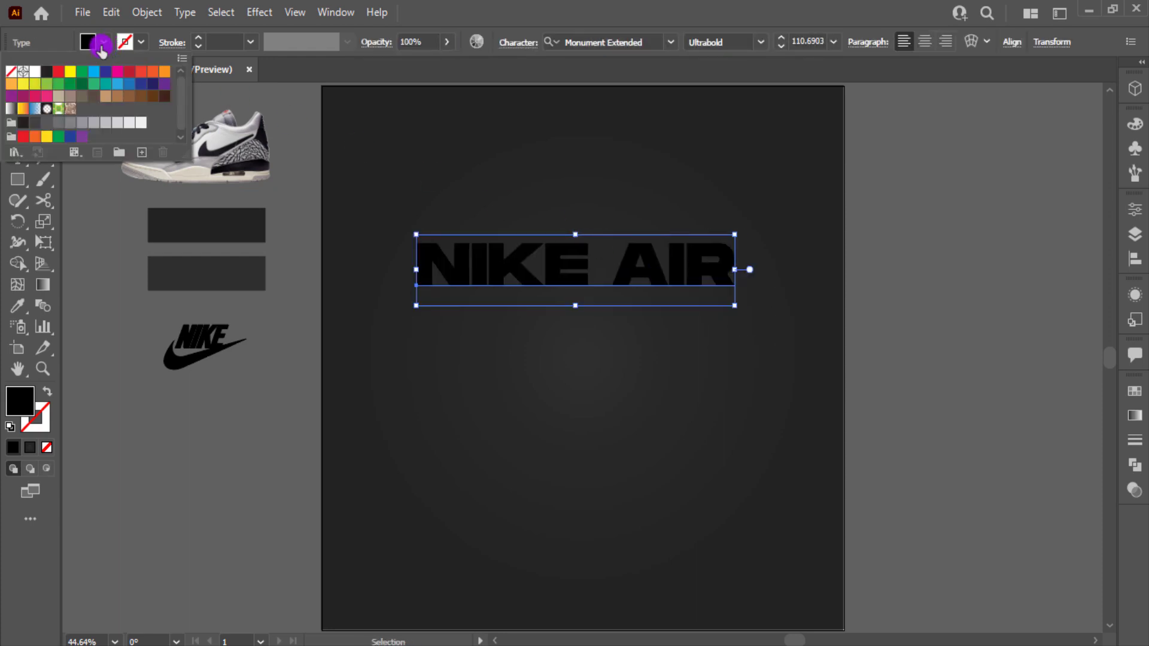
pyautogui.click(35, 71)
# Step: Duplicate the NIKE AIR text directly below itself and change the copy to "JORDAN"
pyautogui.click(565, 253)
pyautogui.moveTo(609, 275); pyautogui.dragTo(611, 338)
pyautogui.doubleClick(586, 338)
pyautogui.hotkey('ctrl', 'a')
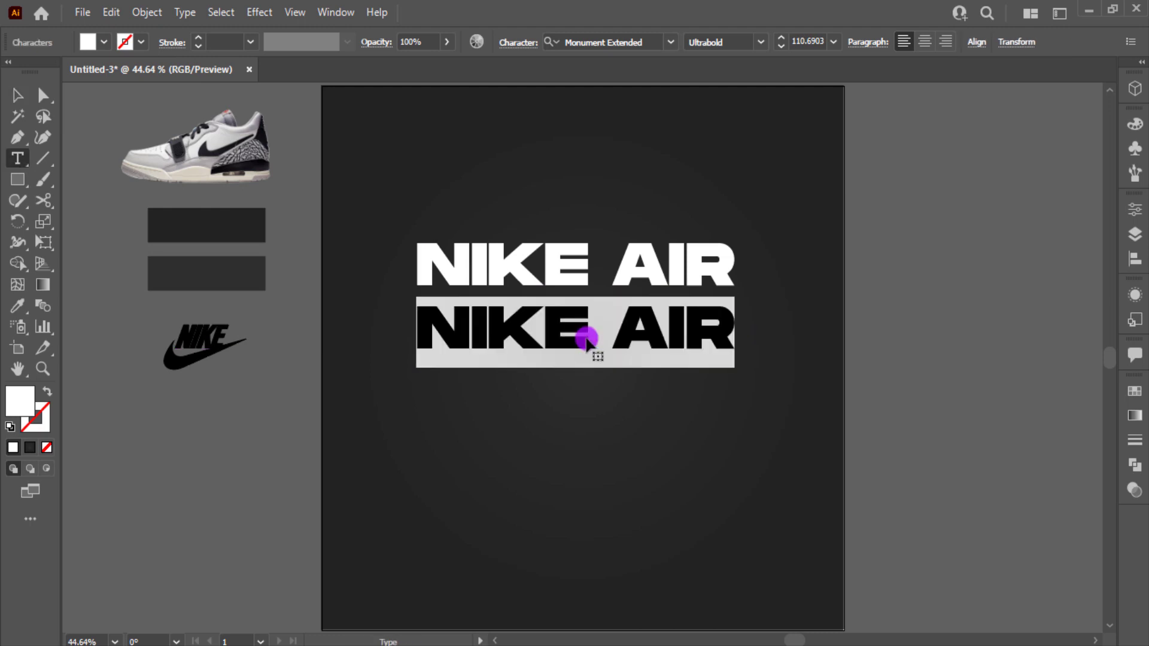
pyautogui.write('JORDAN')
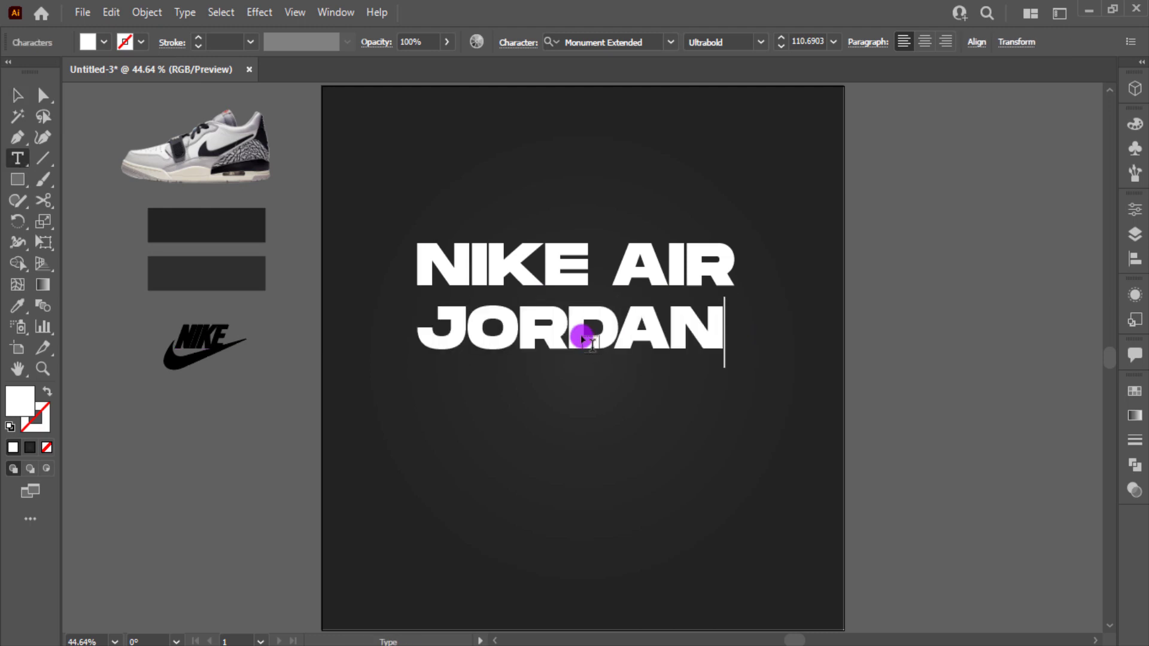
pyautogui.click(16, 95)
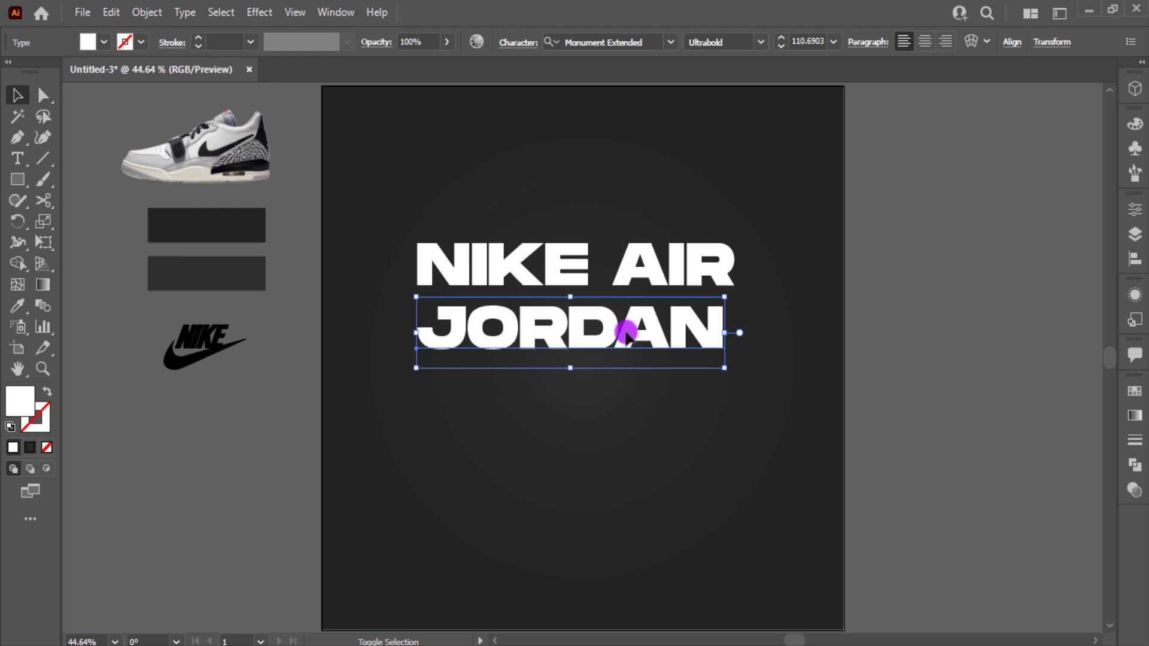
# Step: Scale the JORDAN line to the same width as NIKE AIR and enlarge both lines, centered on the artboard
pyautogui.moveTo(727, 372); pyautogui.dragTo(771, 386)
pyautogui.click(795, 333)
pyautogui.click(664, 341)
pyautogui.keyDown('shift'); pyautogui.click(741, 269); pyautogui.keyUp('shift')
pyautogui.moveTo(656, 334); pyautogui.dragTo(688, 334)
pyautogui.click(795, 329)
pyautogui.click(898, 263)
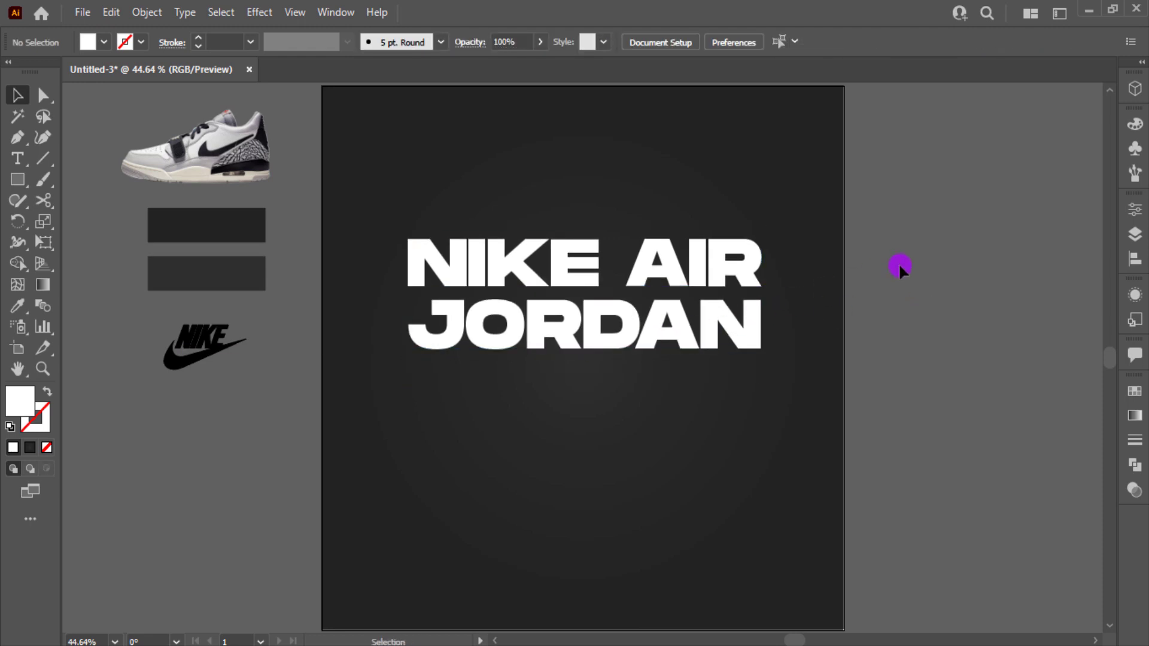
# Step: Bring the shoe image to the front and move it onto the artboard over the lower part of the heading
pyautogui.click(221, 128)
pyautogui.rightClick(218, 130)
pyautogui.moveTo(367, 285)
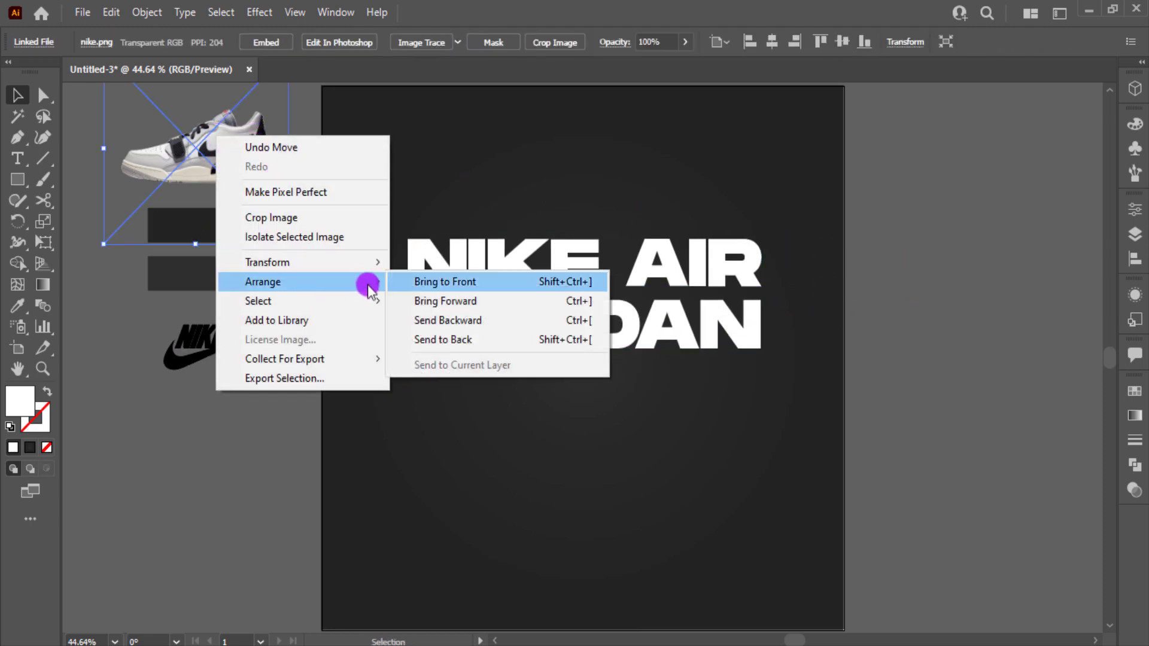
pyautogui.click(431, 282)
pyautogui.moveTo(249, 171); pyautogui.dragTo(593, 400)
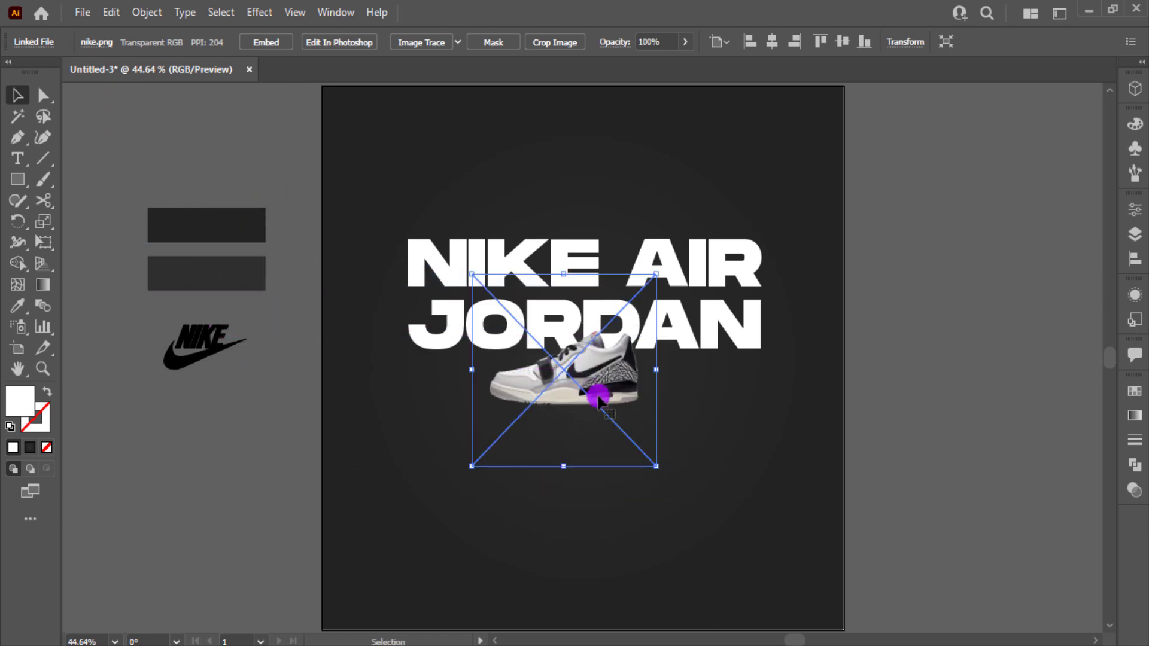
# Step: Enlarge the shoe image to roughly the heading's width, nudge it up over JORDAN, and lock it
pyautogui.moveTo(656, 466)
pyautogui.mouseDown()
pyautogui.moveTo(861, 548)
pyautogui.moveTo(934, 603)
pyautogui.moveTo(782, 597)
pyautogui.moveTo(654, 466)
pyautogui.moveTo(658, 457)
pyautogui.mouseUp()
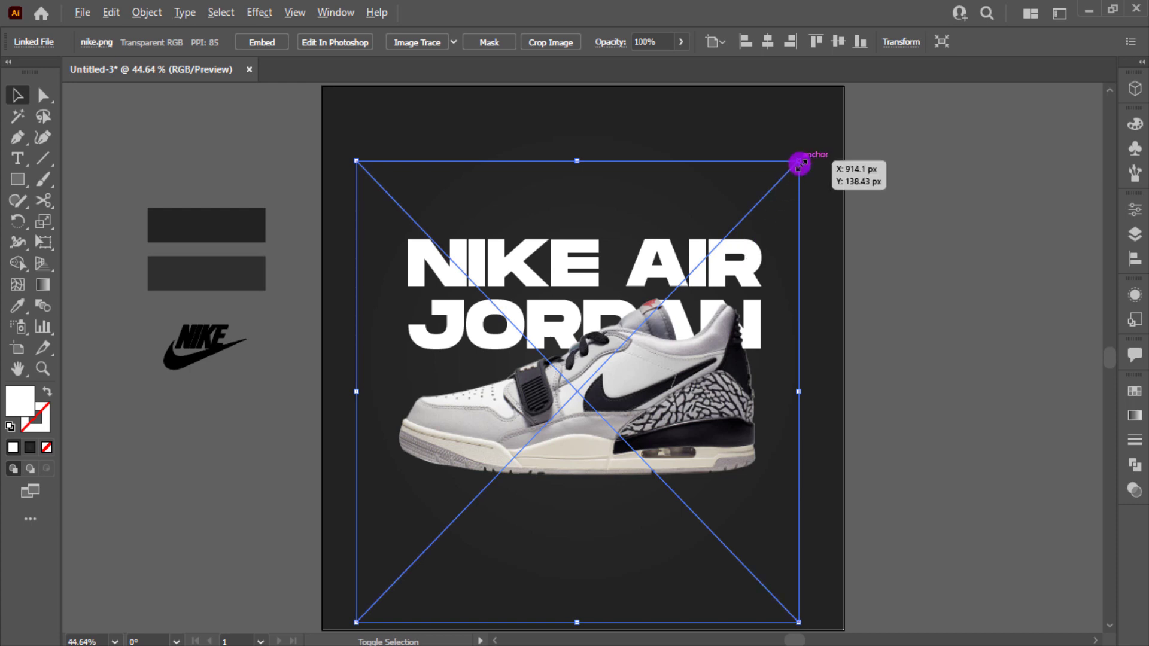
pyautogui.moveTo(798, 162); pyautogui.dragTo(818, 155)
pyautogui.click(888, 179)
pyautogui.moveTo(685, 363); pyautogui.dragTo(685, 357)
pyautogui.hotkey('ctrl', '2')
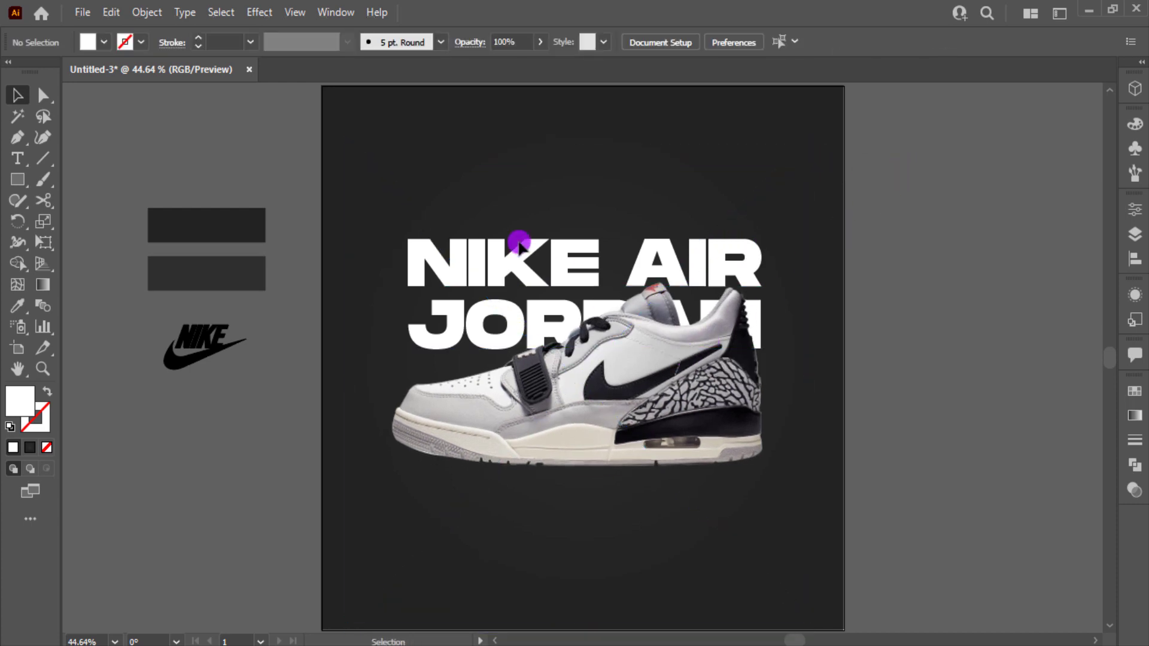
# Step: Move both heading lines up so the shoe overlaps only JORDAN's lower right letters, and unlock all objects
pyautogui.moveTo(440, 183); pyautogui.dragTo(514, 307)
pyautogui.click(718, 368)
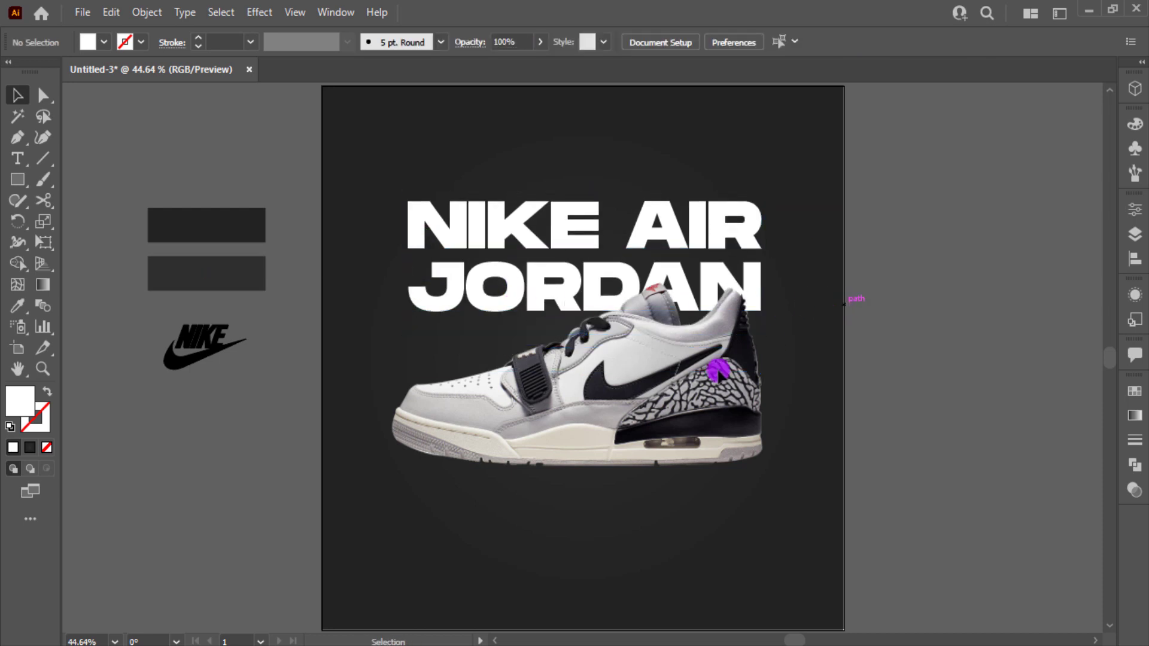
pyautogui.hotkey('ctrl', 'alt', '2')
pyautogui.click(897, 379)
# Step: Adjust the background's radial gradient with the midpoint at about 48% and the outer color stop at about 65%
pyautogui.click(844, 389)
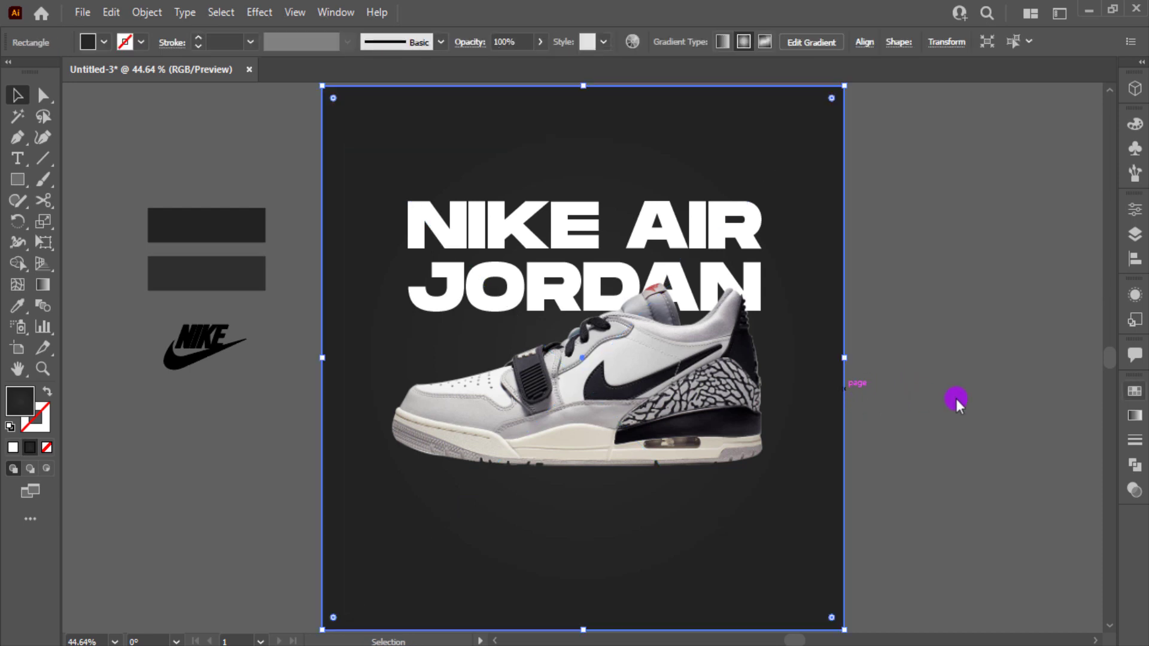
pyautogui.click(1135, 416)
pyautogui.moveTo(987, 524); pyautogui.dragTo(988, 532)
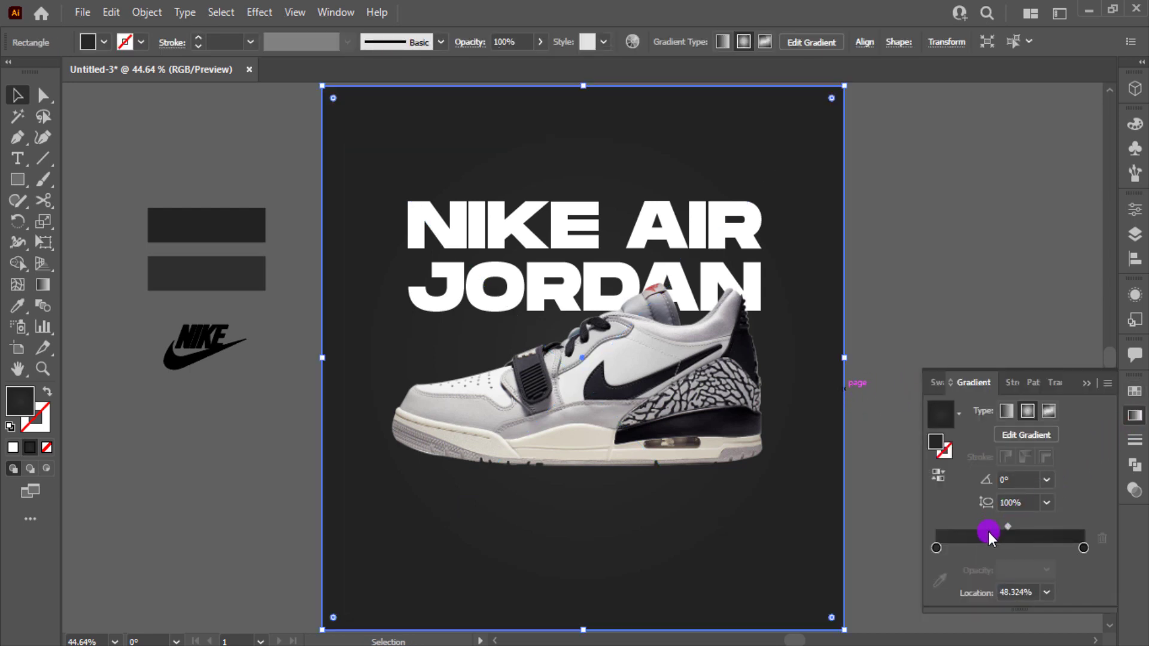
pyautogui.click(1078, 548)
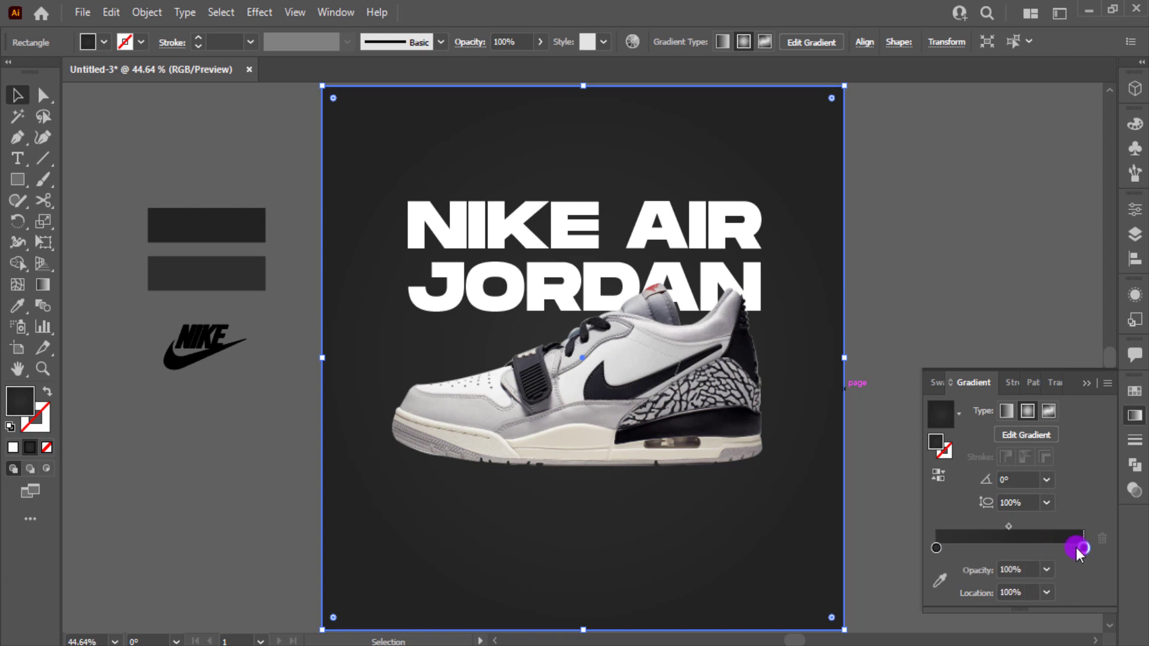
pyautogui.moveTo(1059, 547); pyautogui.dragTo(1032, 547)
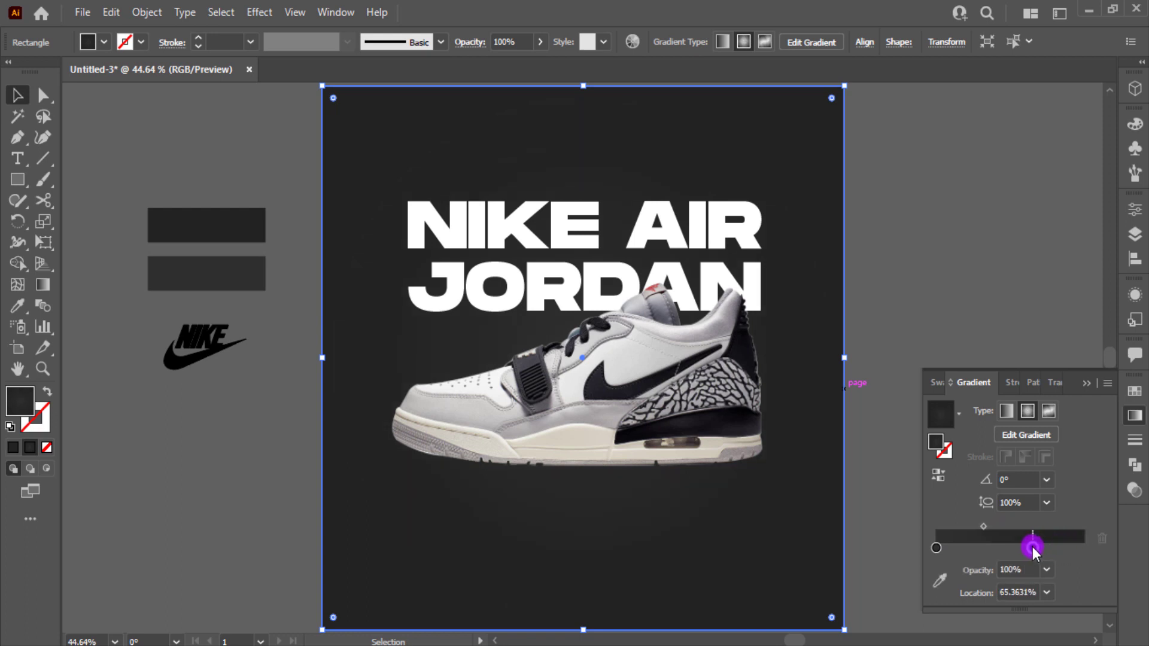
pyautogui.click(943, 472)
pyautogui.click(943, 473)
pyautogui.click(1082, 386)
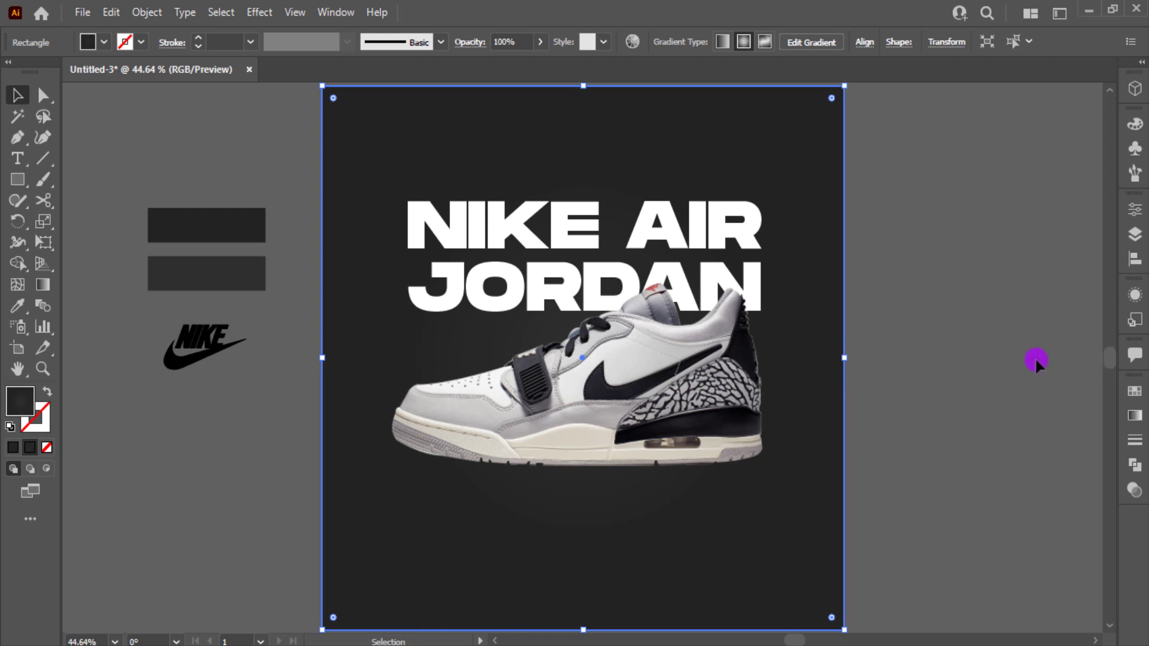
pyautogui.click(1036, 362)
# Step: Start a Drop Shadow effect on the shoe image with a 25 px blur
pyautogui.click(734, 441)
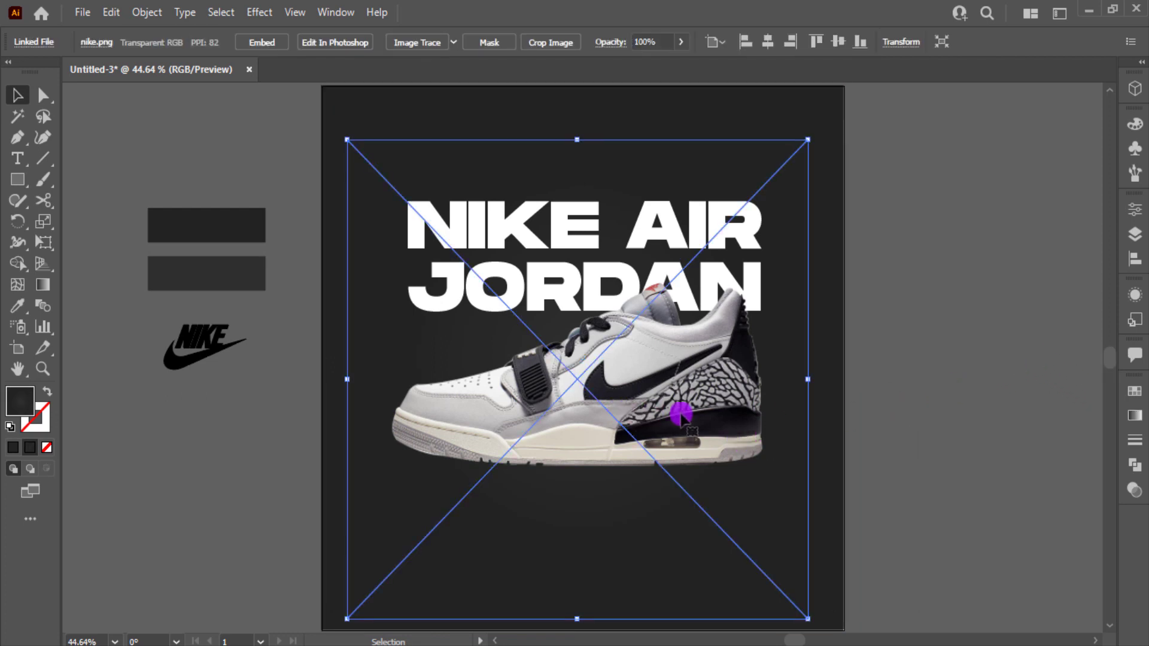
pyautogui.moveTo(682, 412); pyautogui.dragTo(691, 416)
pyautogui.click(266, 13)
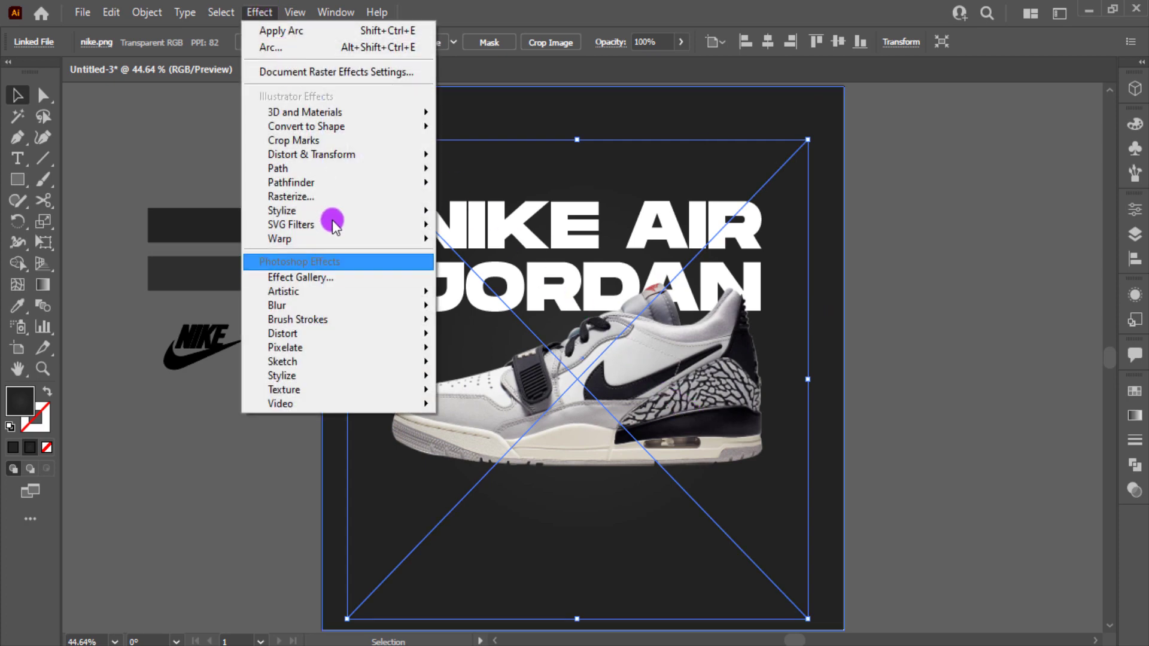
pyautogui.moveTo(333, 213)
pyautogui.click(477, 216)
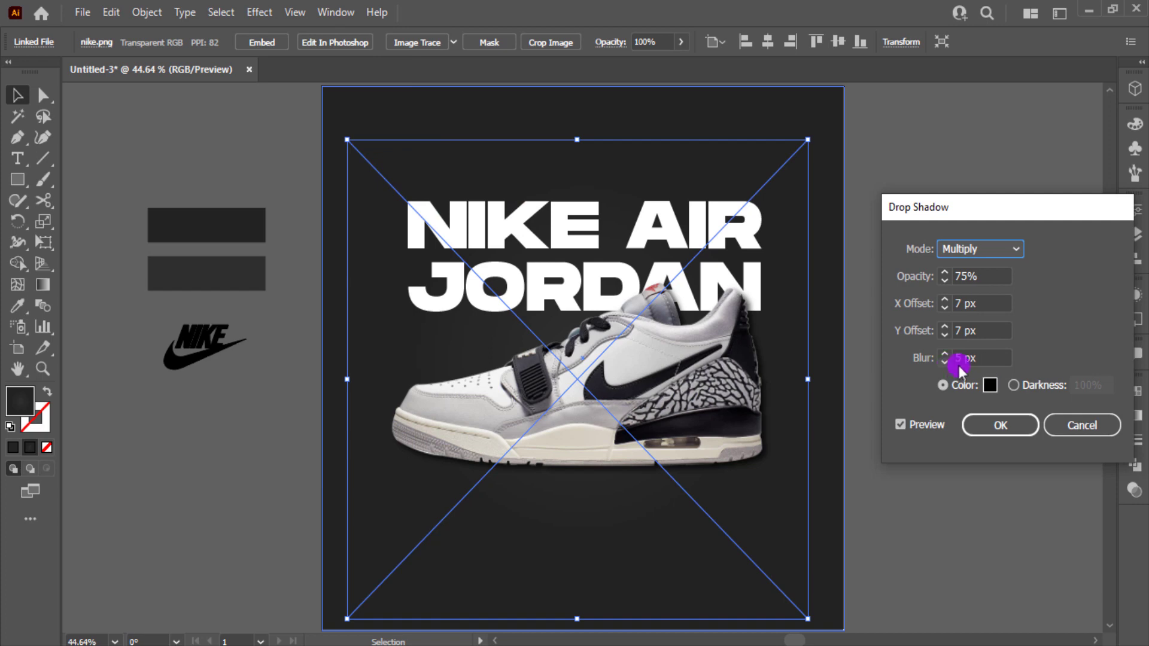
pyautogui.click(965, 357)
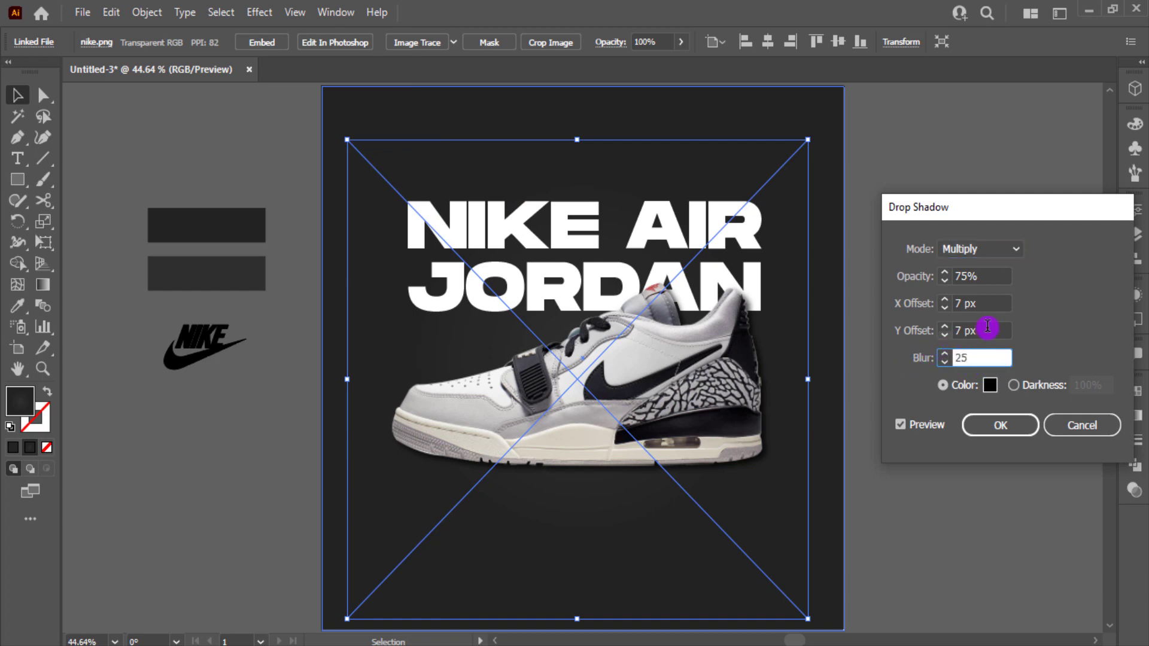
pyautogui.write('25')
# Step: Set both the X and Y offsets of the shoe's drop shadow to -25 px
pyautogui.click(987, 328)
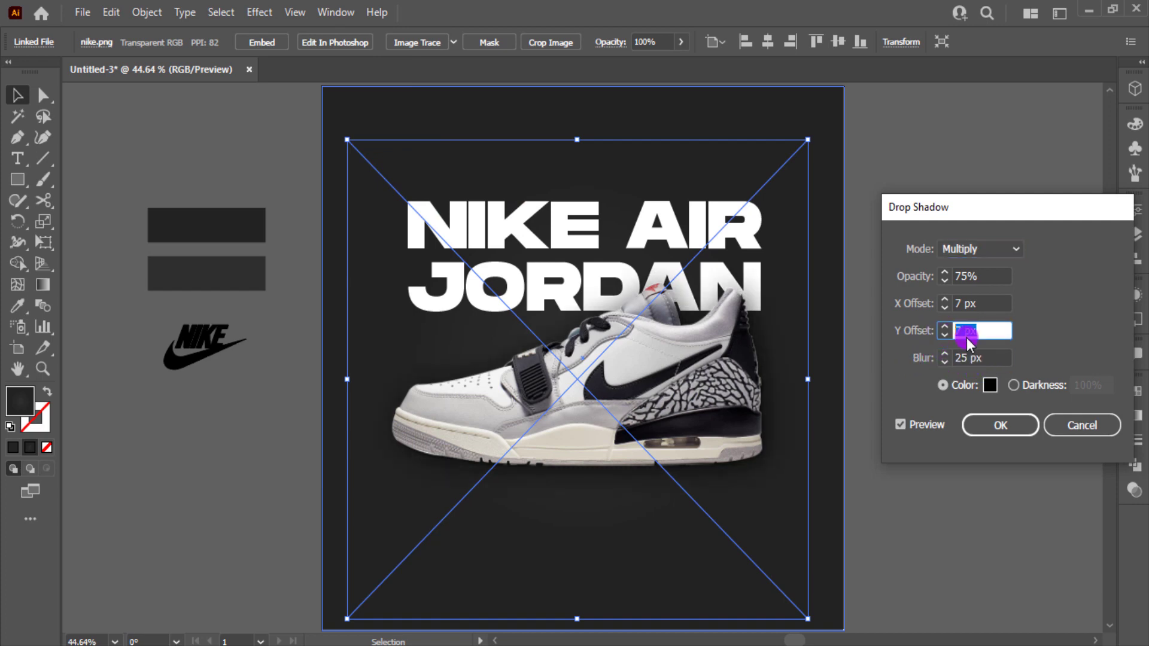
pyautogui.click(986, 304)
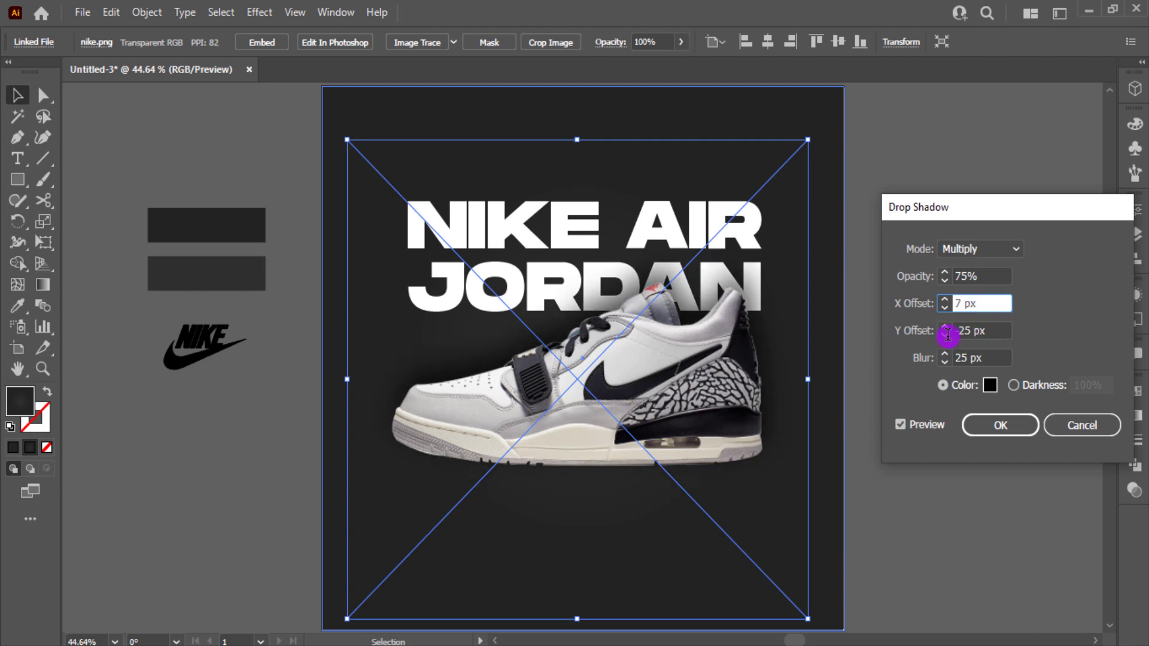
pyautogui.write('-25')
pyautogui.click(1000, 334)
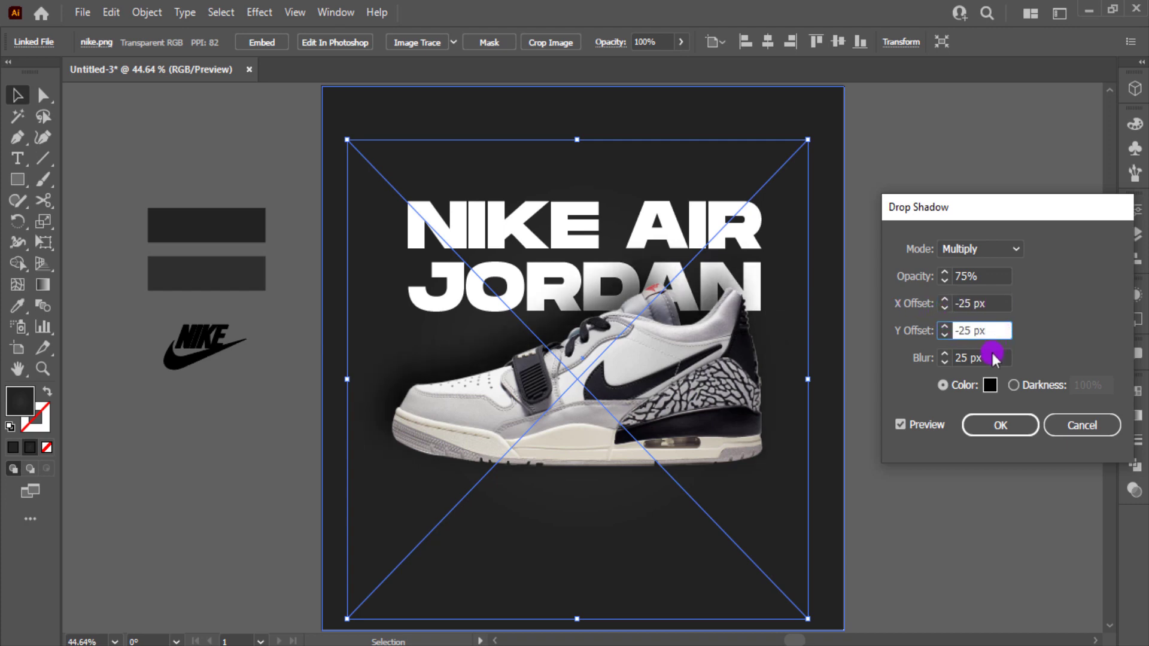
pyautogui.click(992, 356)
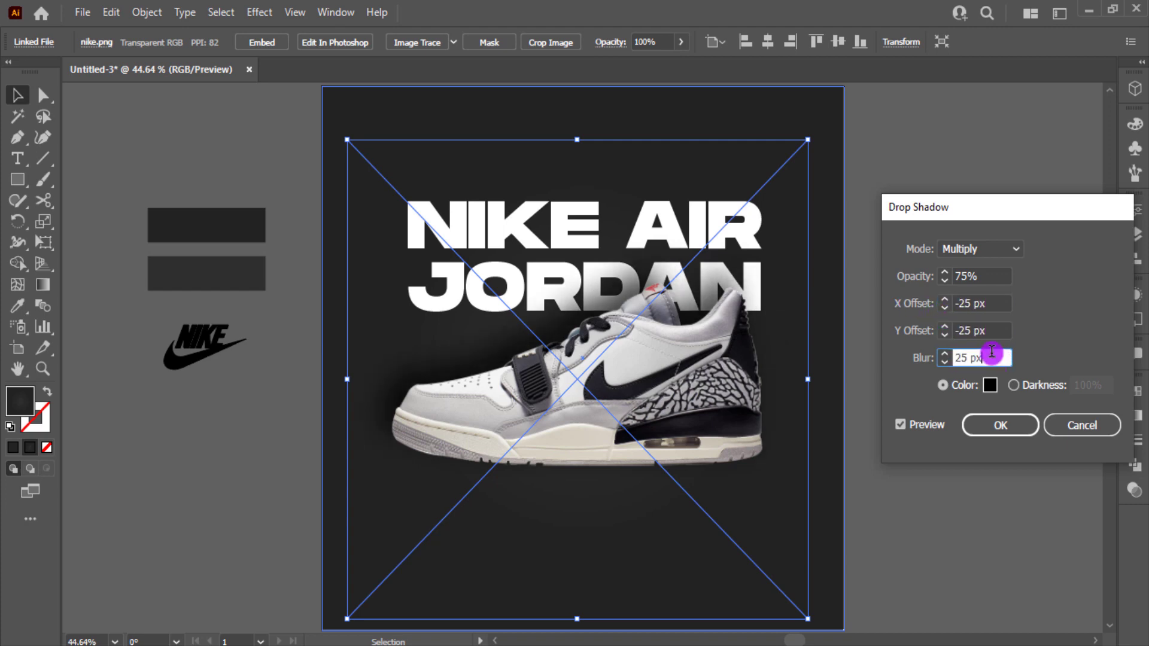
# Step: Set the drop shadow's X offset to 25 px, apply the effect, and deselect the shoe
pyautogui.click(1000, 307)
pyautogui.click(933, 304)
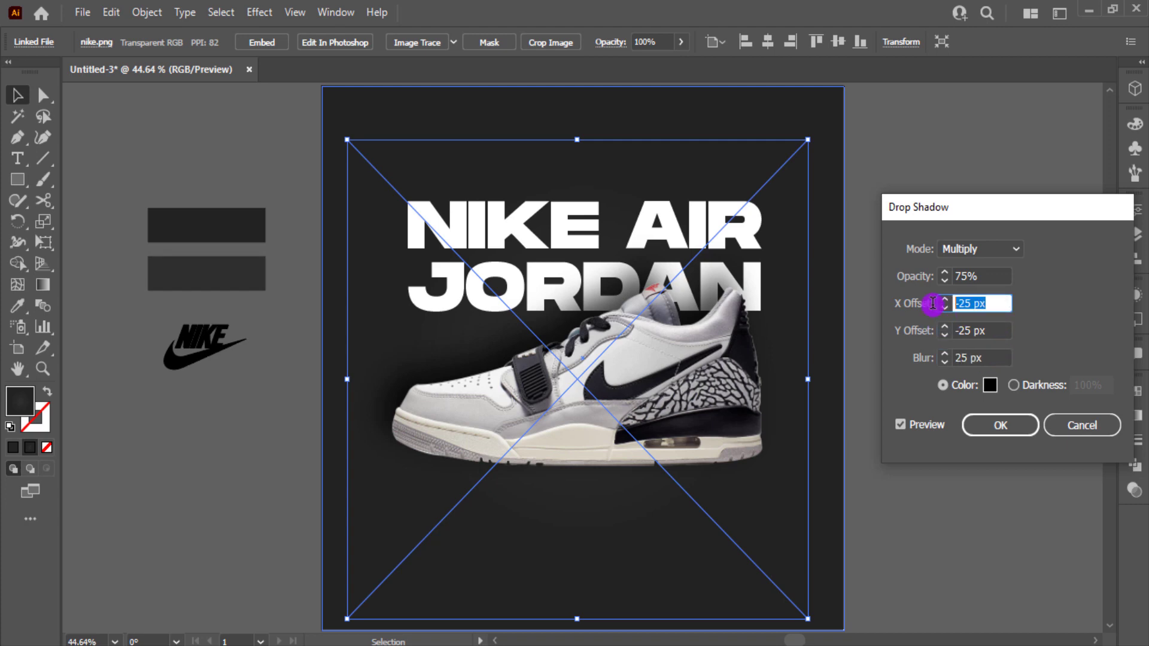
pyautogui.write('25')
pyautogui.click(999, 334)
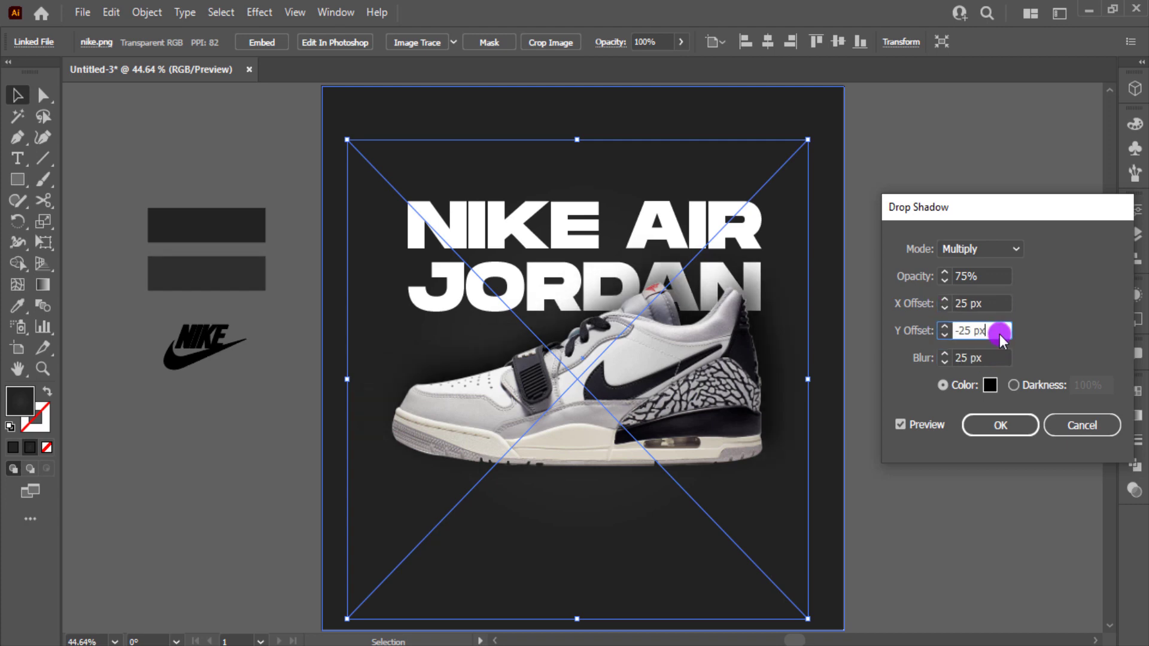
pyautogui.click(997, 426)
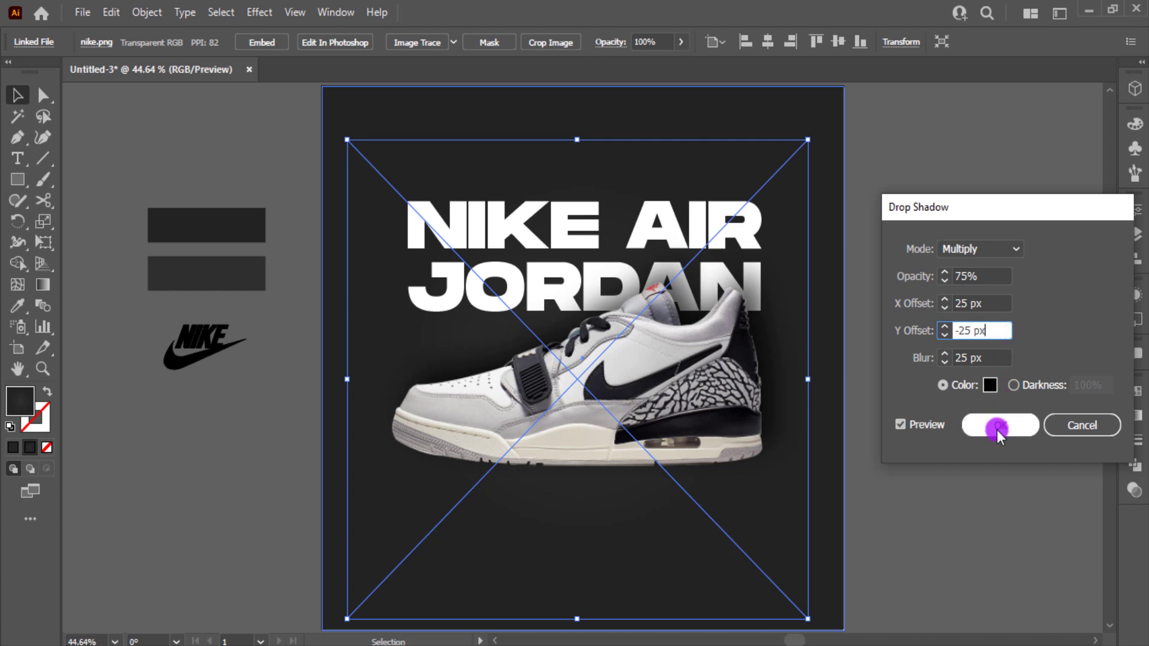
pyautogui.click(951, 491)
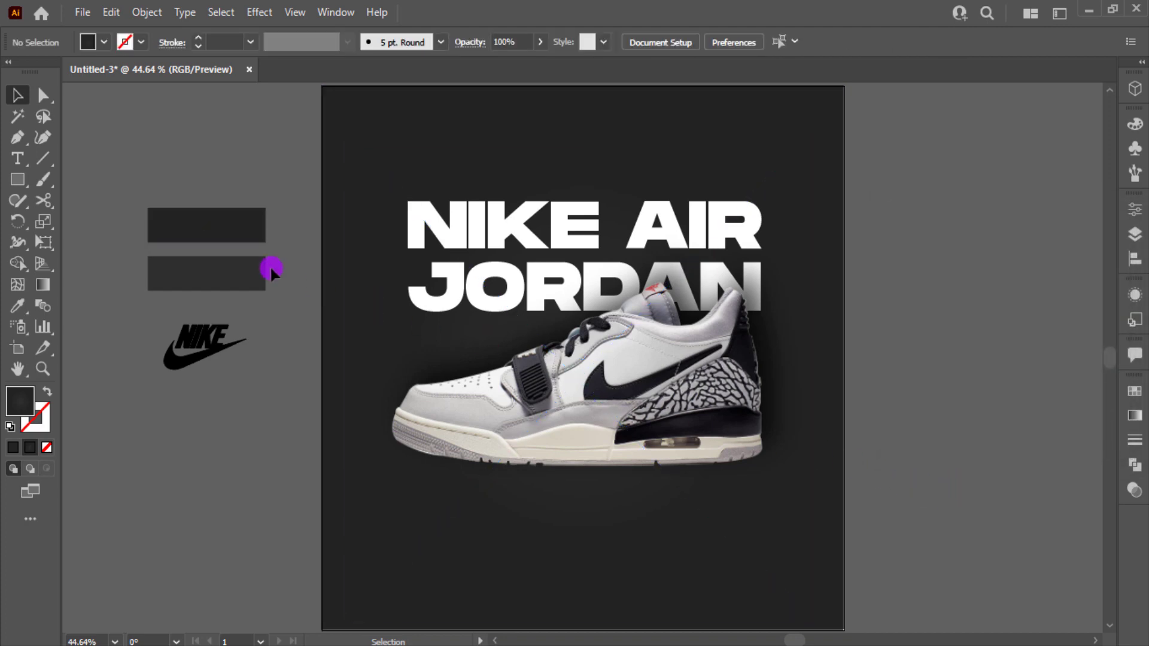
# Step: Draw a circle beside the artboard and fill it with a radial gradient running from a black center to a white edge
pyautogui.moveTo(21, 185); pyautogui.dragTo(54, 220)
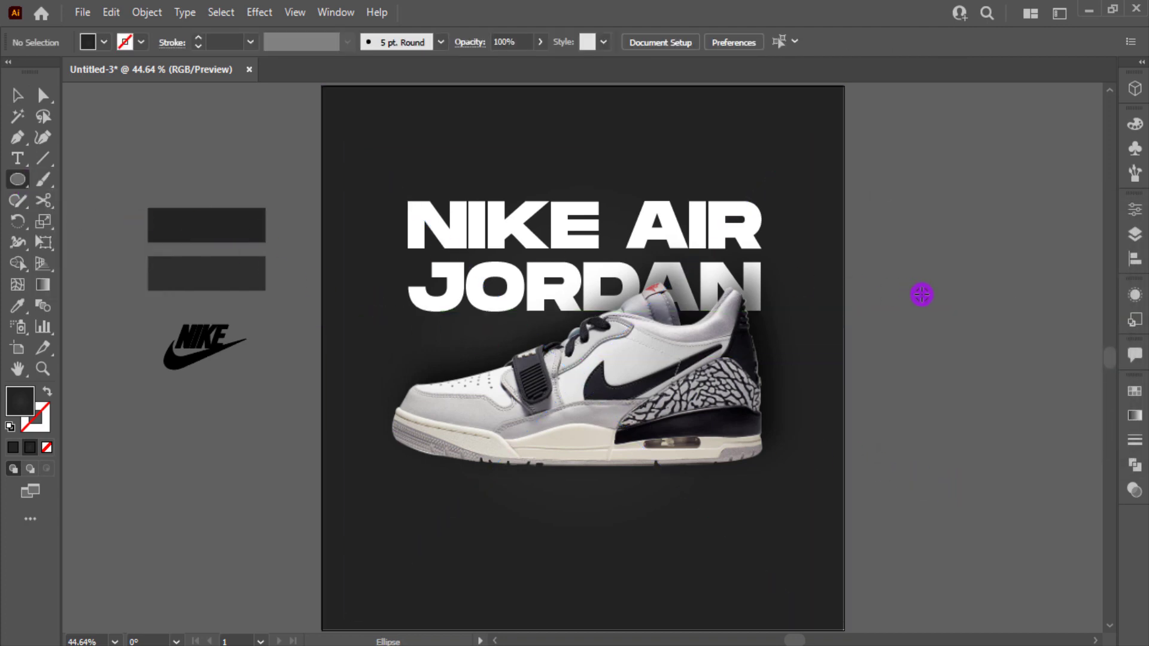
pyautogui.moveTo(921, 293); pyautogui.dragTo(997, 369)
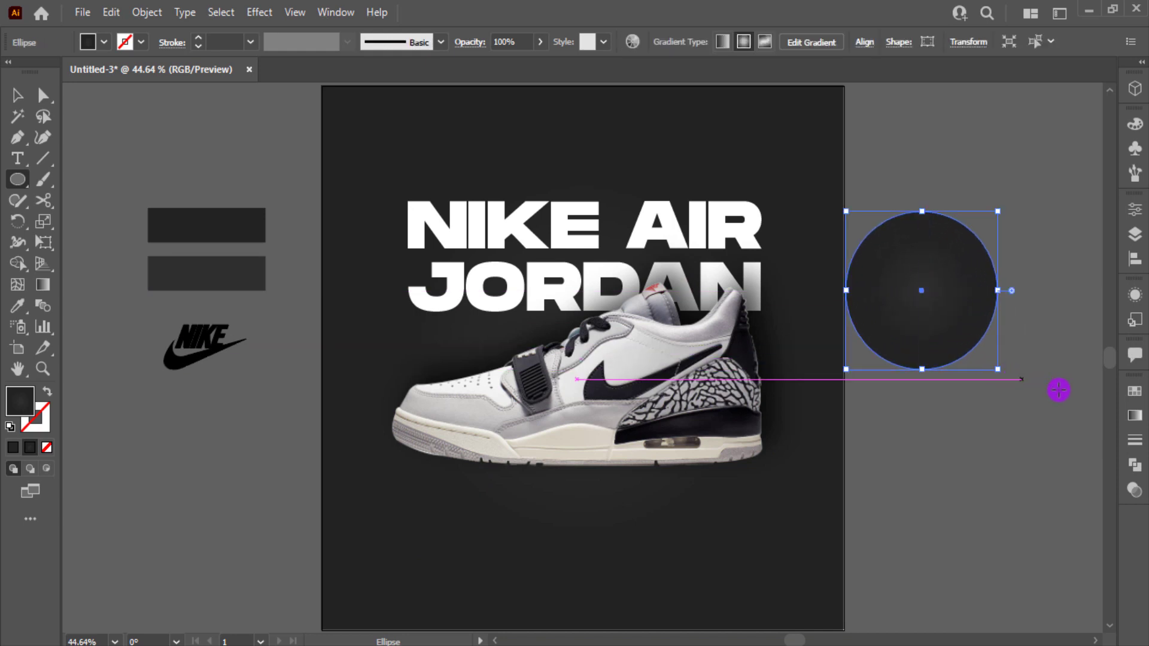
pyautogui.click(1135, 416)
pyautogui.click(959, 419)
pyautogui.click(867, 446)
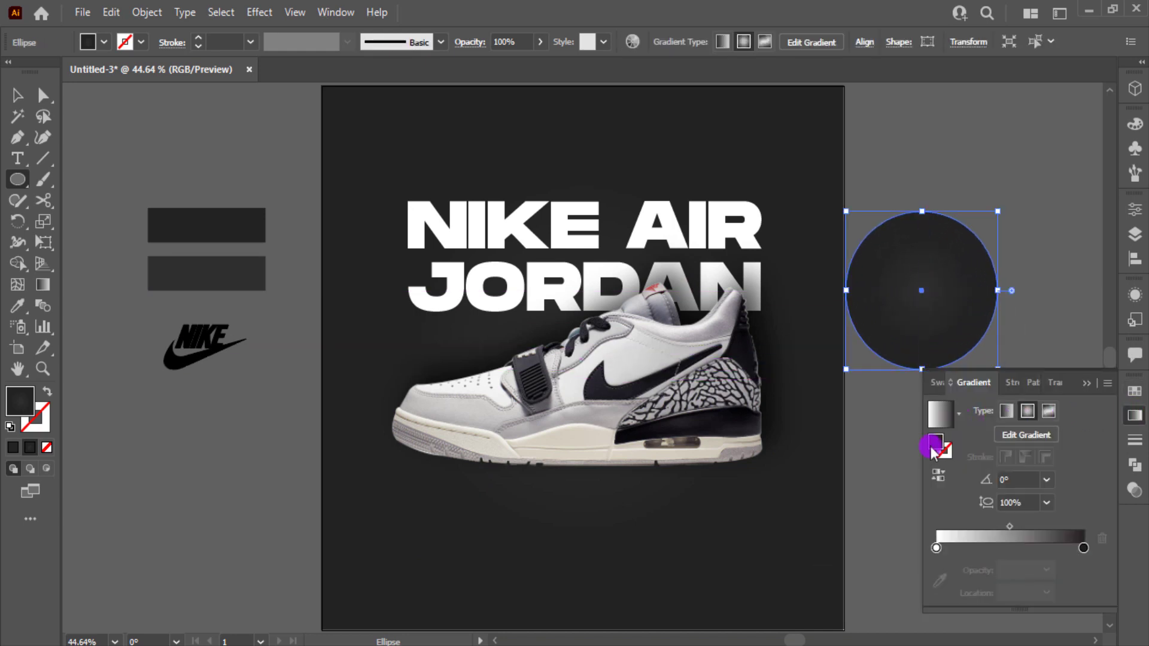
pyautogui.click(1027, 411)
pyautogui.click(946, 472)
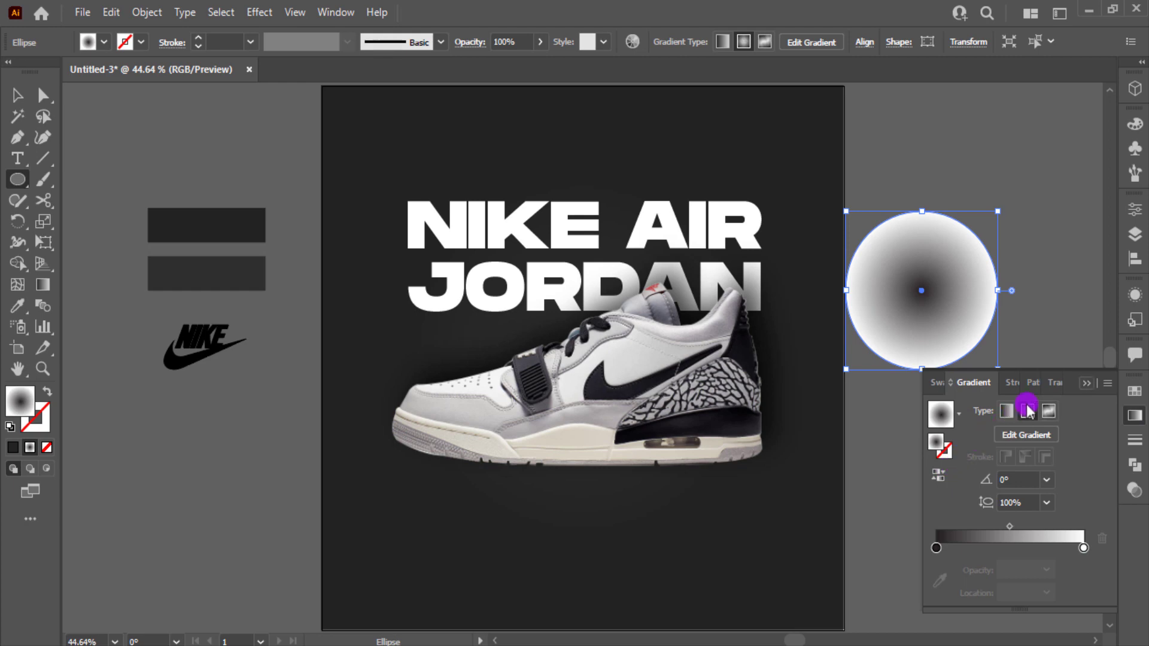
# Step: Set the gradient circle's blending mode to Multiply
pyautogui.click(1050, 383)
pyautogui.click(962, 409)
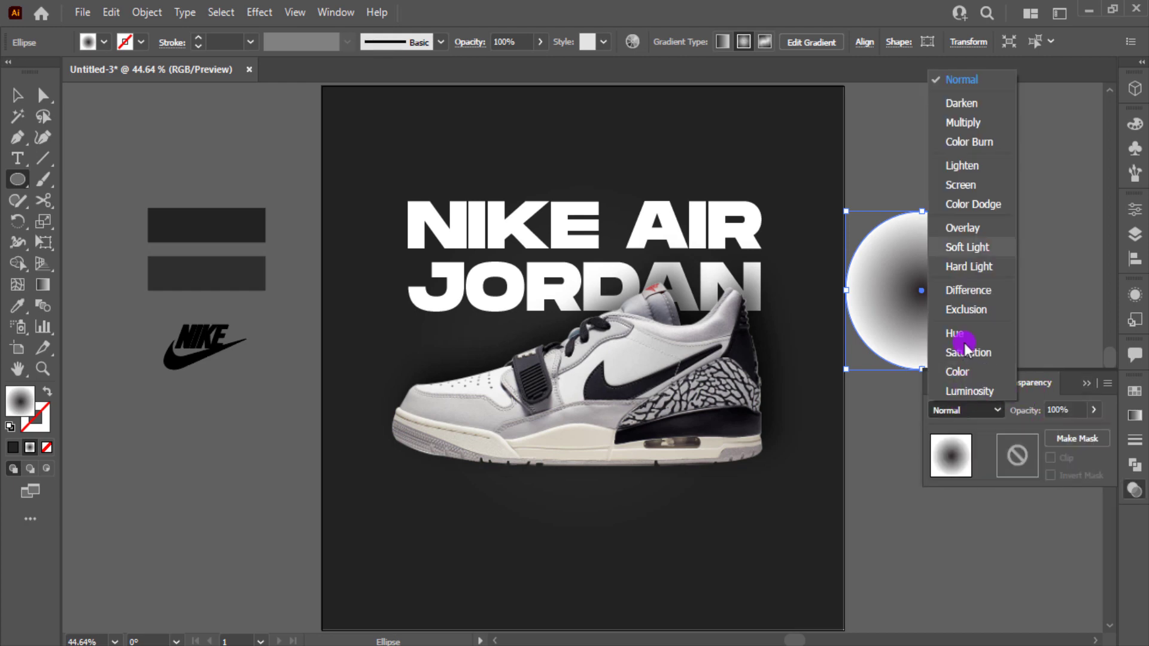
pyautogui.click(972, 122)
pyautogui.click(1088, 383)
pyautogui.click(19, 94)
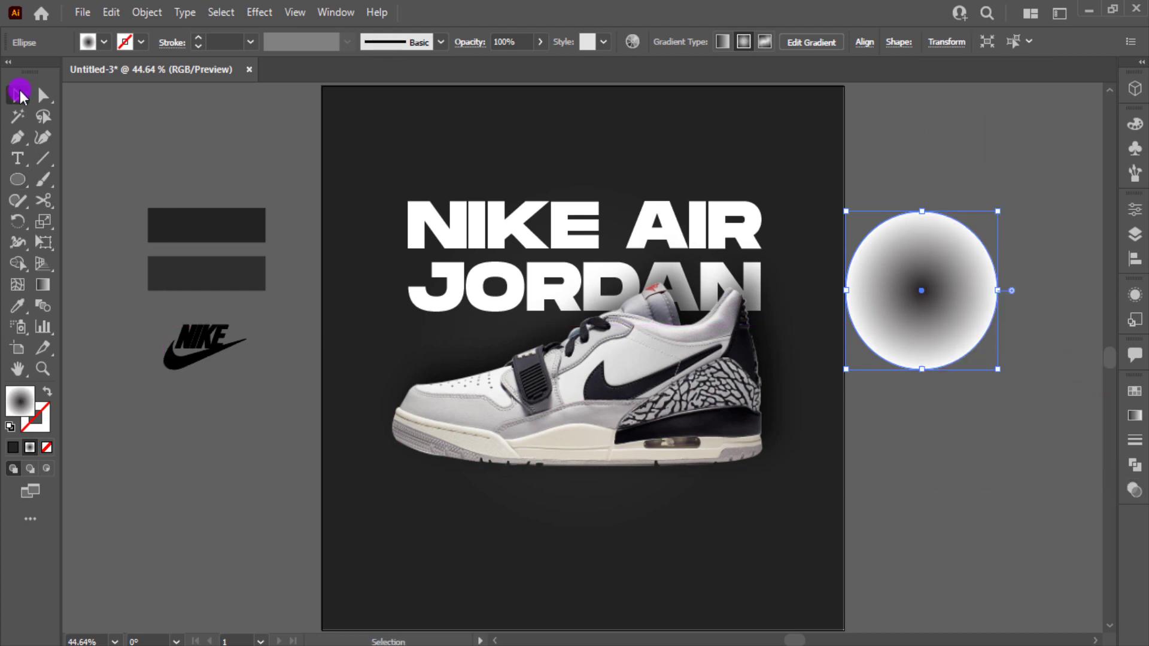
# Step: Flatten the circle into a thin ellipse beneath the shoe's toe, lock the shoe image, and widen the ellipse under the sole
pyautogui.moveTo(924, 210); pyautogui.dragTo(476, 465)
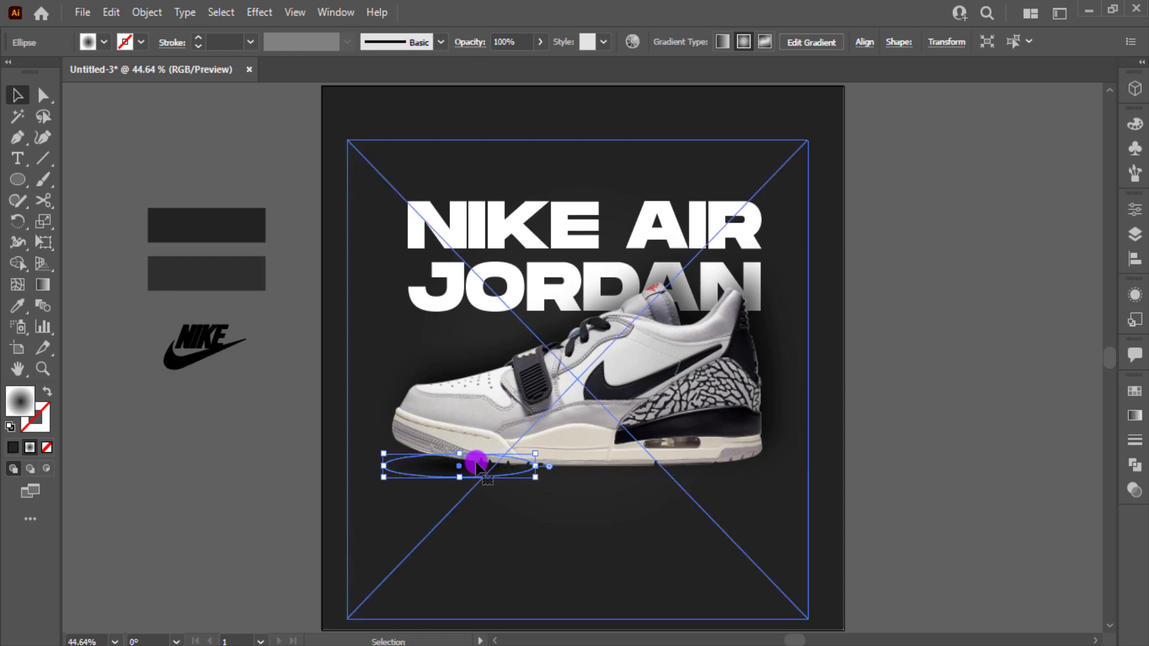
pyautogui.click(925, 468)
pyautogui.click(447, 472)
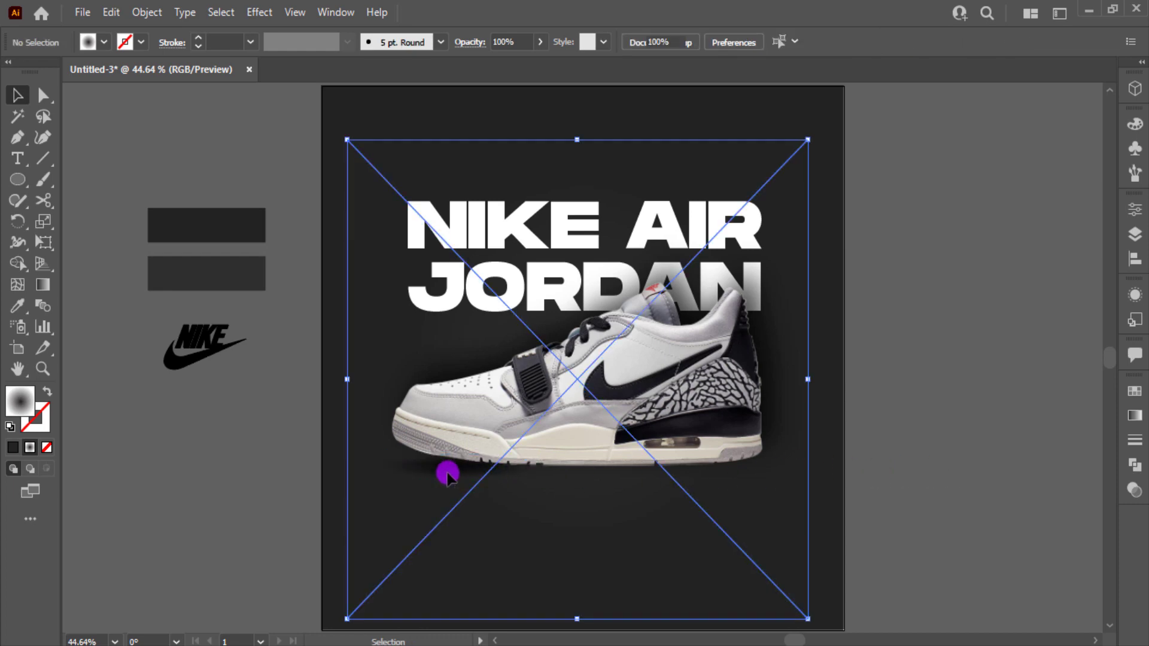
pyautogui.hotkey('ctrl', '2')
pyautogui.click(448, 472)
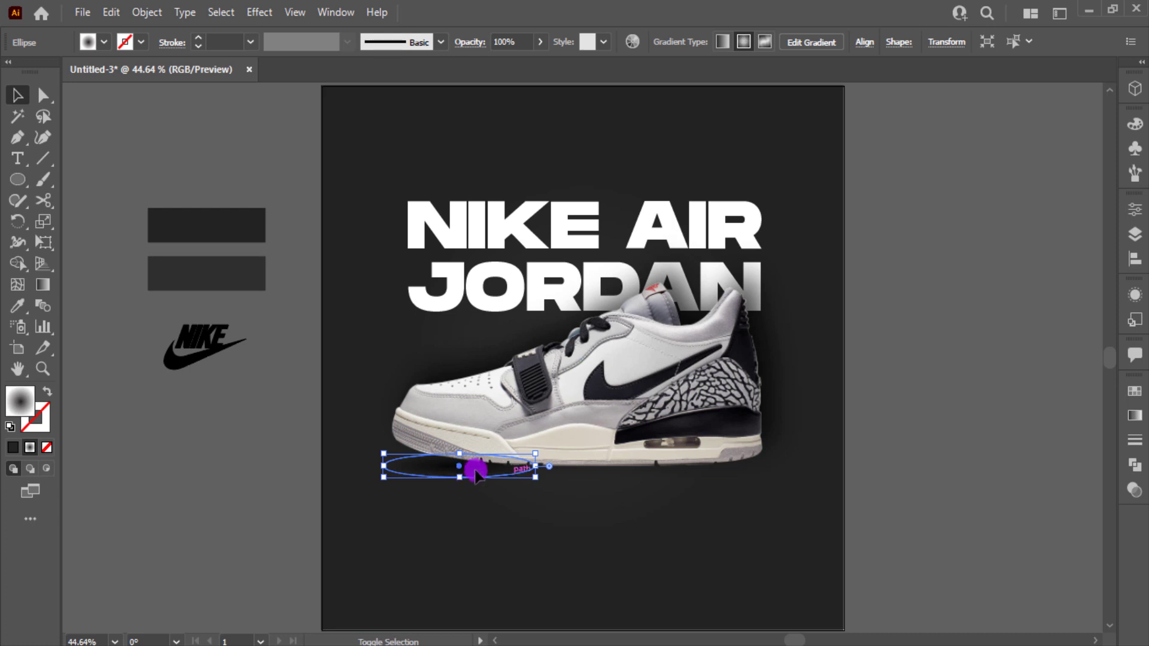
pyautogui.moveTo(535, 466)
pyautogui.mouseDown()
pyautogui.moveTo(627, 481)
pyautogui.moveTo(539, 470)
pyautogui.mouseUp()
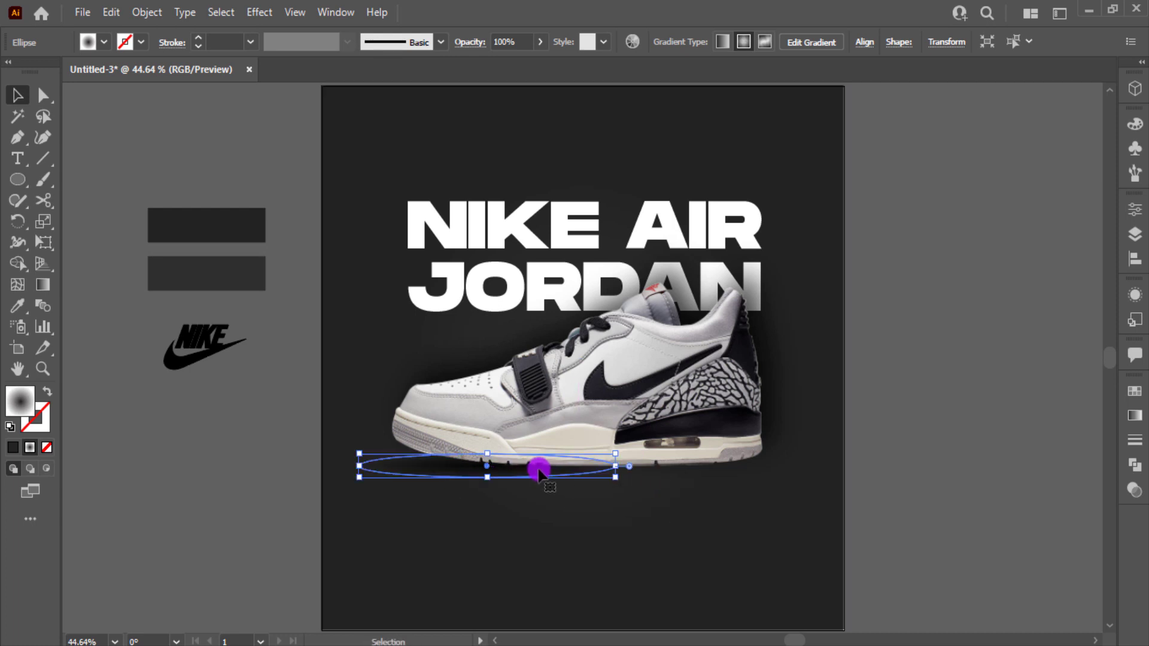
# Step: Apply a Gaussian Blur with a 5.7426 pixel radius to the shadow ellipse and deselect it
pyautogui.click(256, 12)
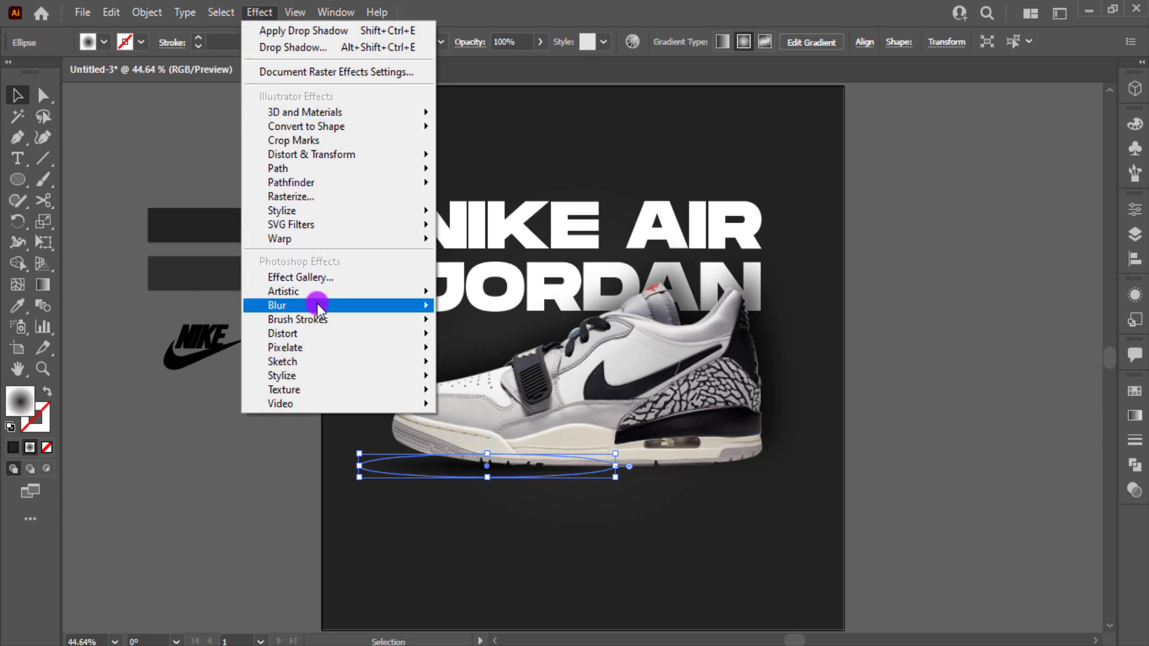
pyautogui.click(447, 307)
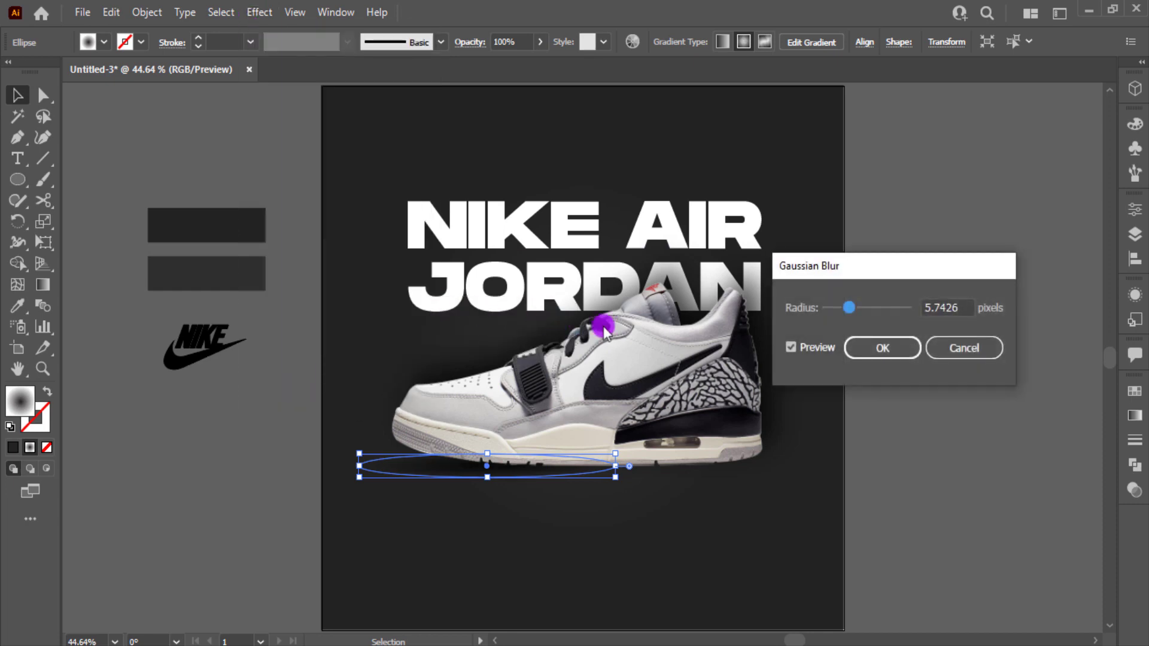
pyautogui.click(856, 350)
pyautogui.click(892, 457)
# Step: Duplicate the blurred shadow ellipse toward the heel and fine-tune the copy's position under the sole
pyautogui.moveTo(461, 468); pyautogui.dragTo(674, 469)
pyautogui.click(931, 409)
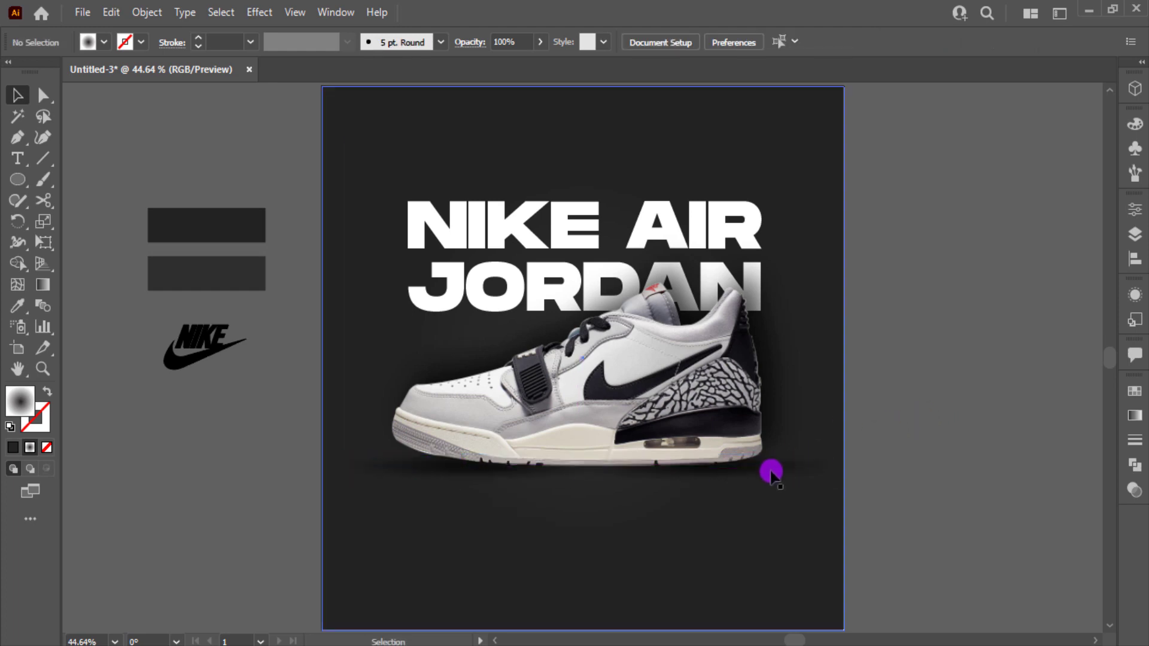
pyautogui.moveTo(761, 472); pyautogui.dragTo(753, 473)
pyautogui.click(975, 419)
# Step: Add the text "Legacy 312 Low" in Monument Extended Ultrabold, enlarge it to about 35 pt, and place it below the shoe
pyautogui.press('t')
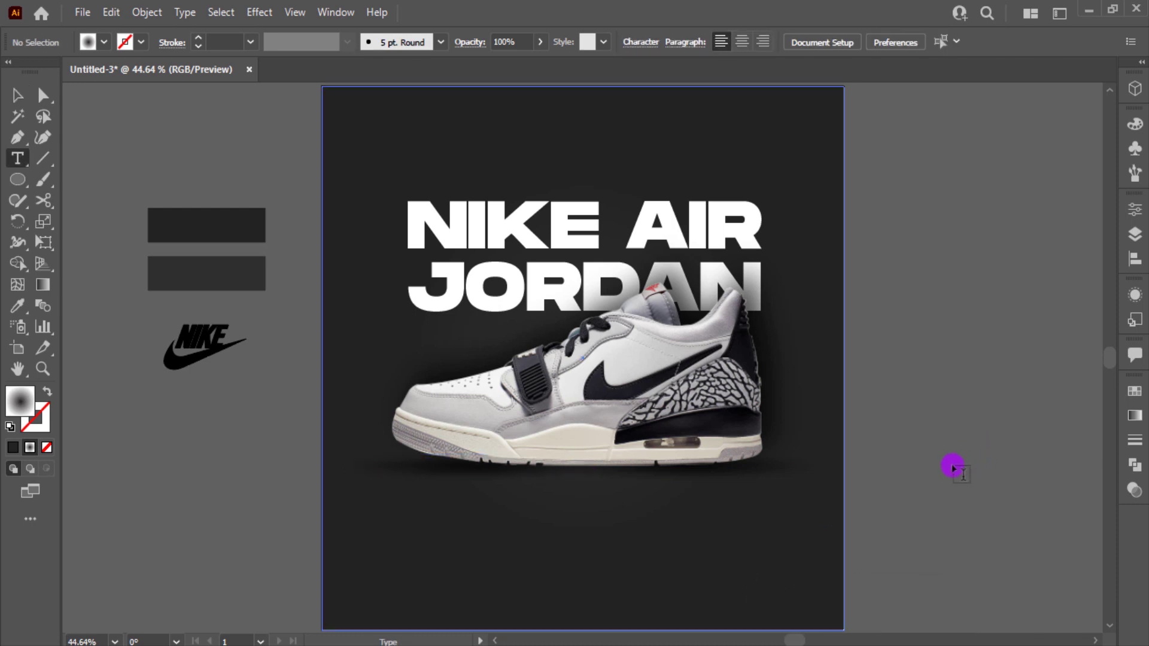
pyautogui.click(206, 504)
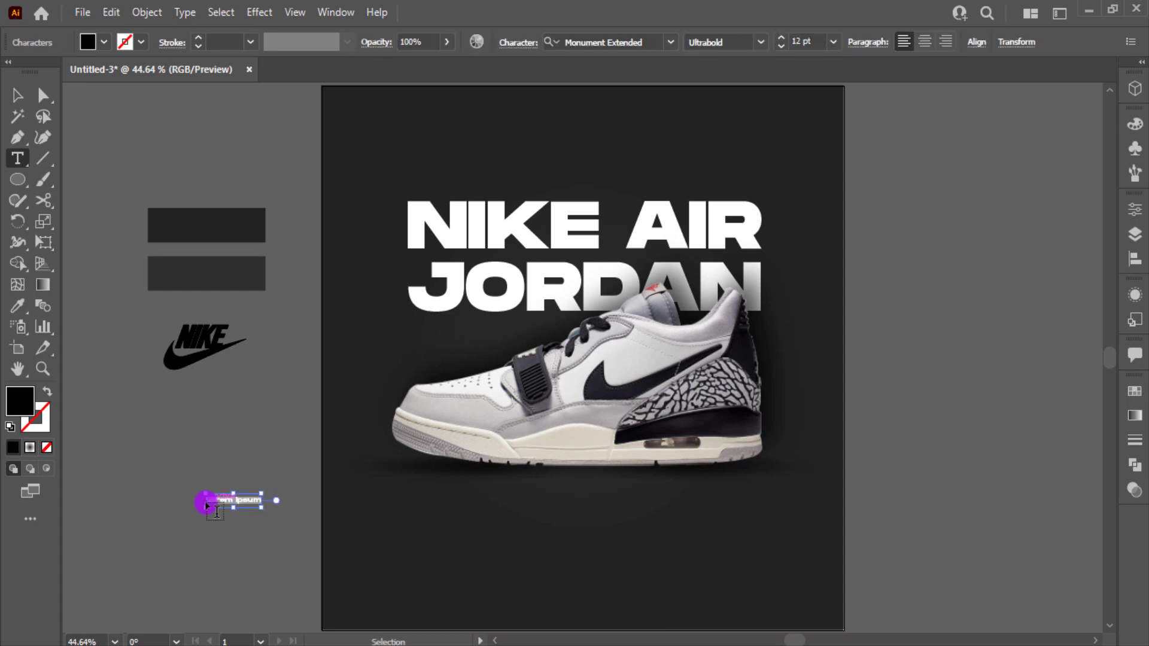
pyautogui.hotkey('ctrl', 'v')
pyautogui.click(17, 95)
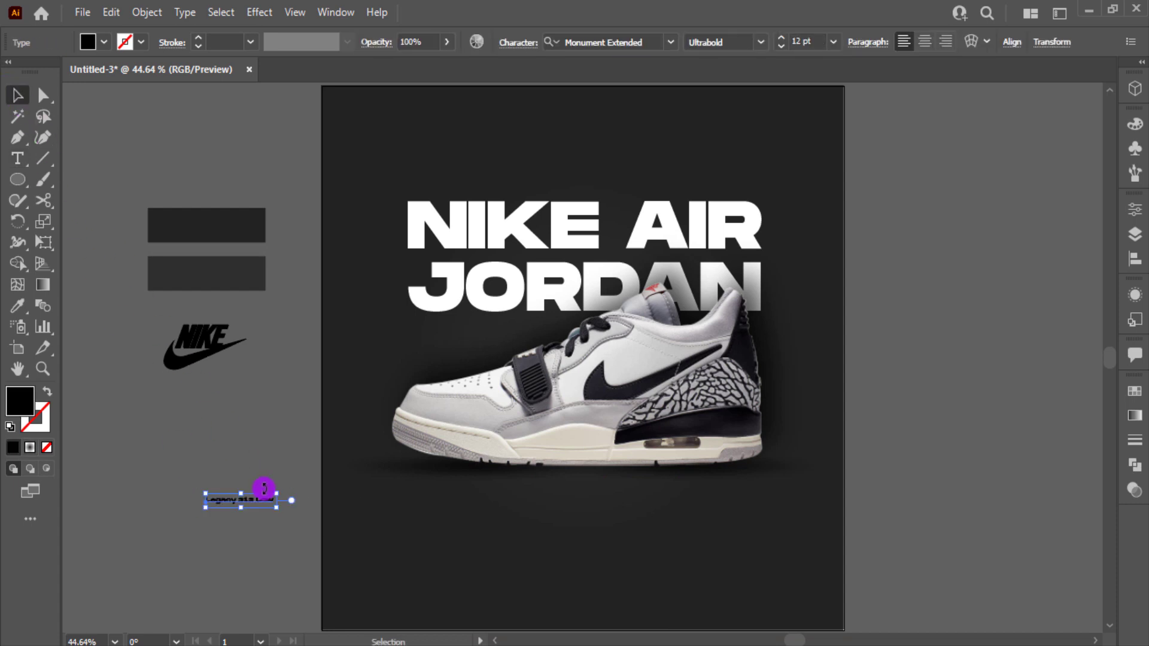
pyautogui.moveTo(276, 508); pyautogui.dragTo(621, 519)
# Step: Color the "Legacy 312 Low" text white and center it horizontally on the artboard
pyautogui.click(88, 46)
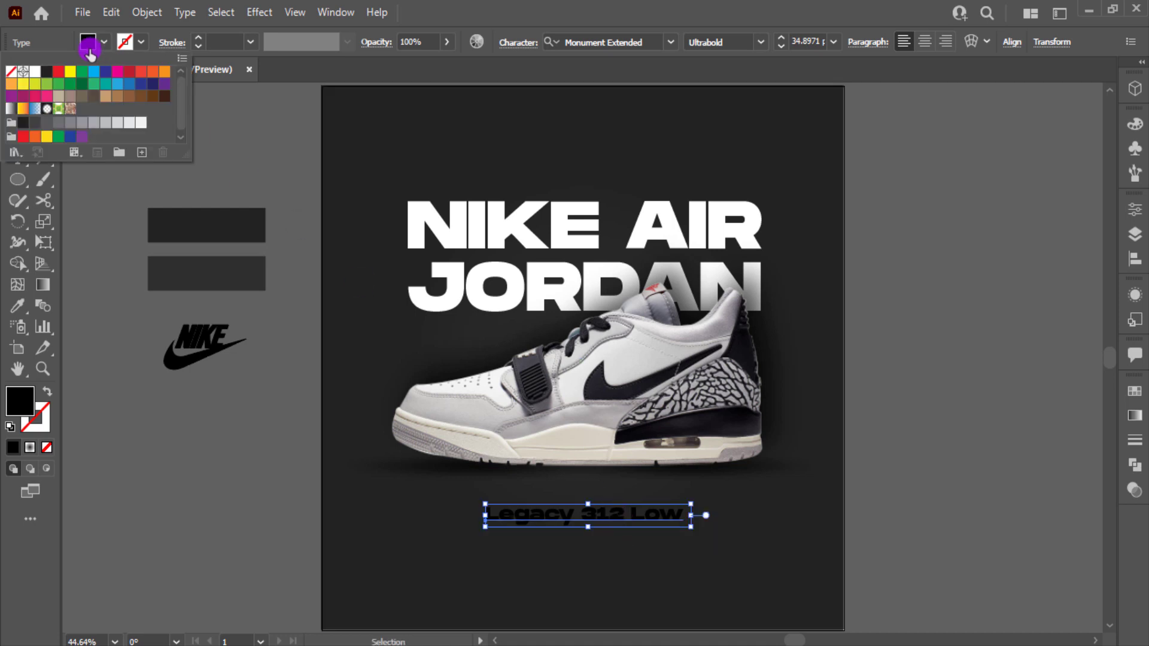
pyautogui.click(36, 72)
pyautogui.click(903, 473)
pyautogui.click(628, 514)
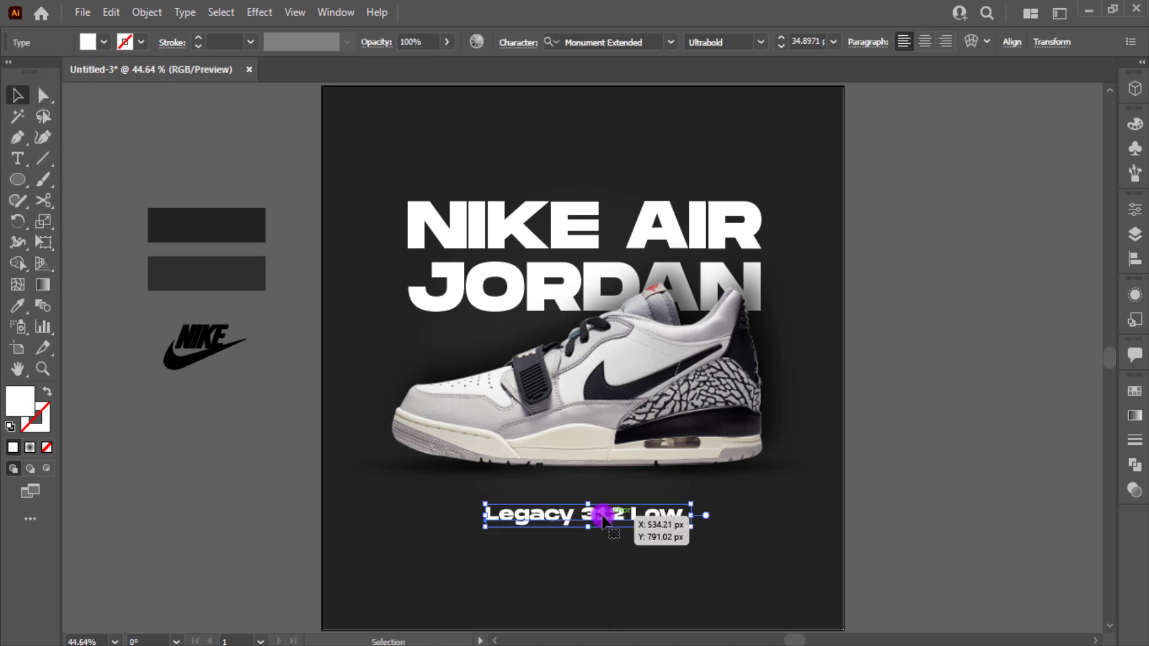
pyautogui.click(1010, 43)
pyautogui.click(869, 92)
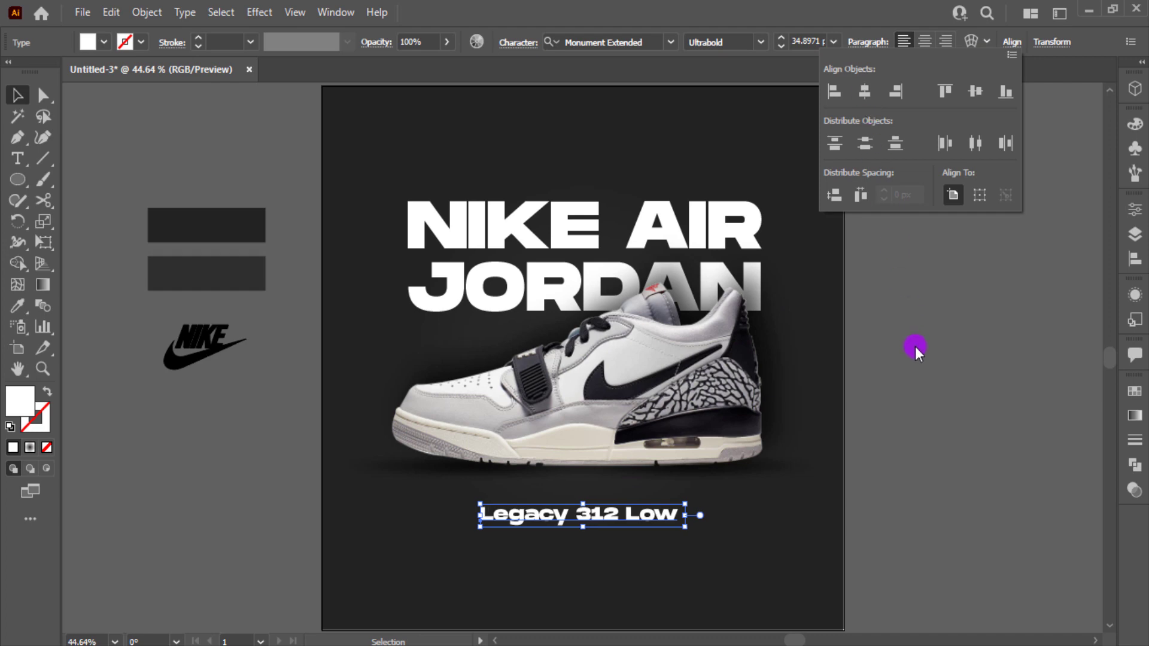
pyautogui.click(889, 487)
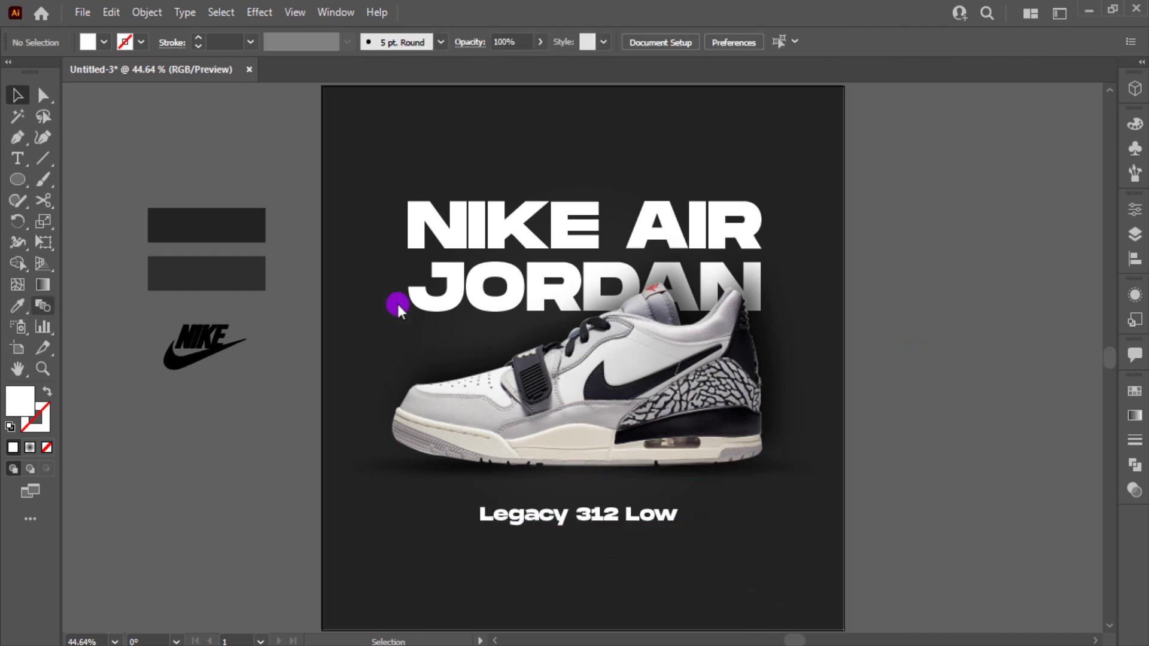
# Step: Place a new text line beneath the Nike logo and set its font to Montserrat SemiBold
pyautogui.click(16, 159)
pyautogui.click(150, 397)
pyautogui.click(589, 43)
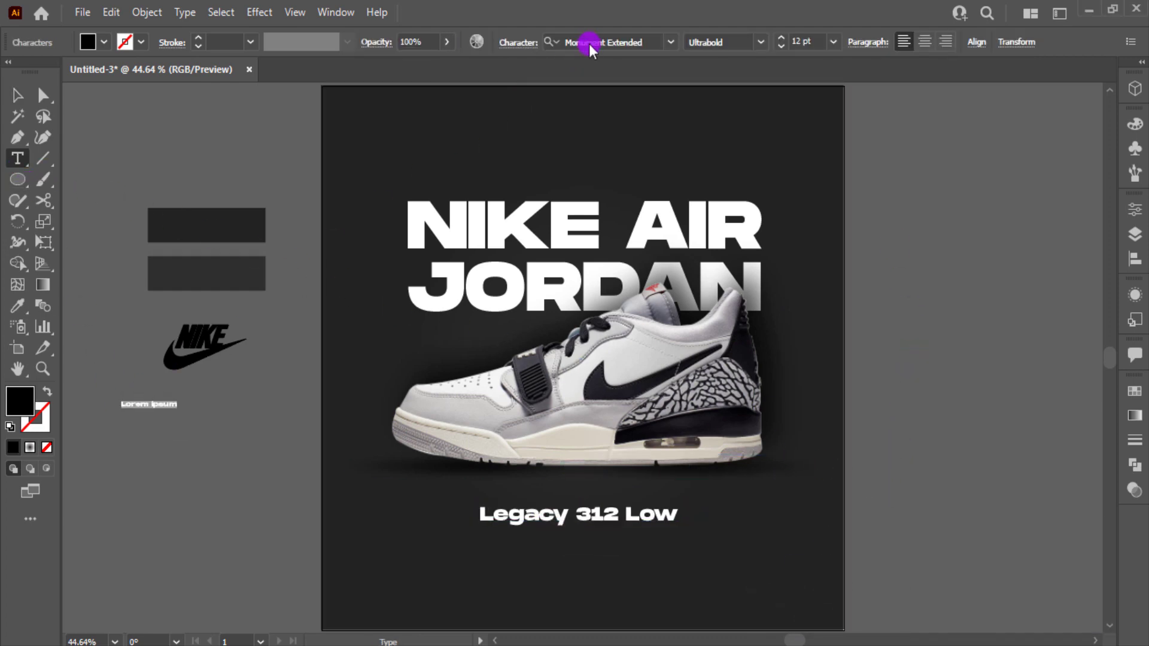
pyautogui.write('mon')
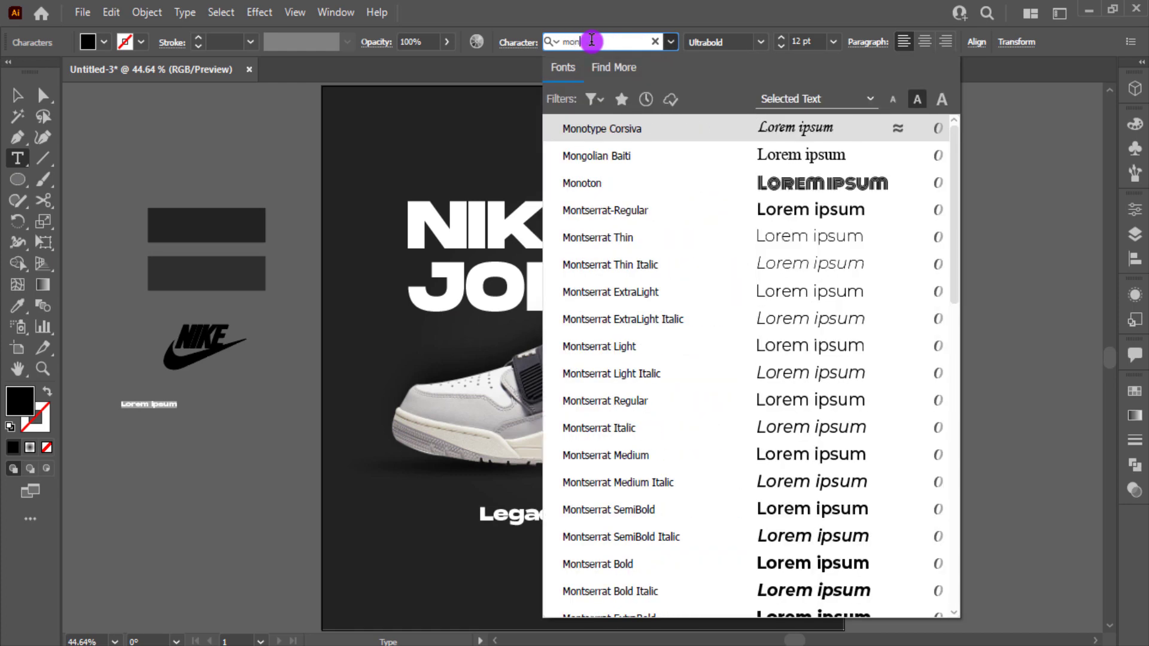
pyautogui.press('Down')
pyautogui.press('Down')
pyautogui.press('Down')
pyautogui.press('Down')
pyautogui.press('Down')
pyautogui.press('Down')
pyautogui.press('Down')
pyautogui.press('Down')
pyautogui.press('Down')
pyautogui.press('Down')
pyautogui.press('Down')
pyautogui.press('Down')
pyautogui.press('Down')
pyautogui.press('Down')
pyautogui.press('Down')
pyautogui.press('Down')
pyautogui.press('Down')
pyautogui.press('Down')
pyautogui.press('Down')
pyautogui.press('Down')
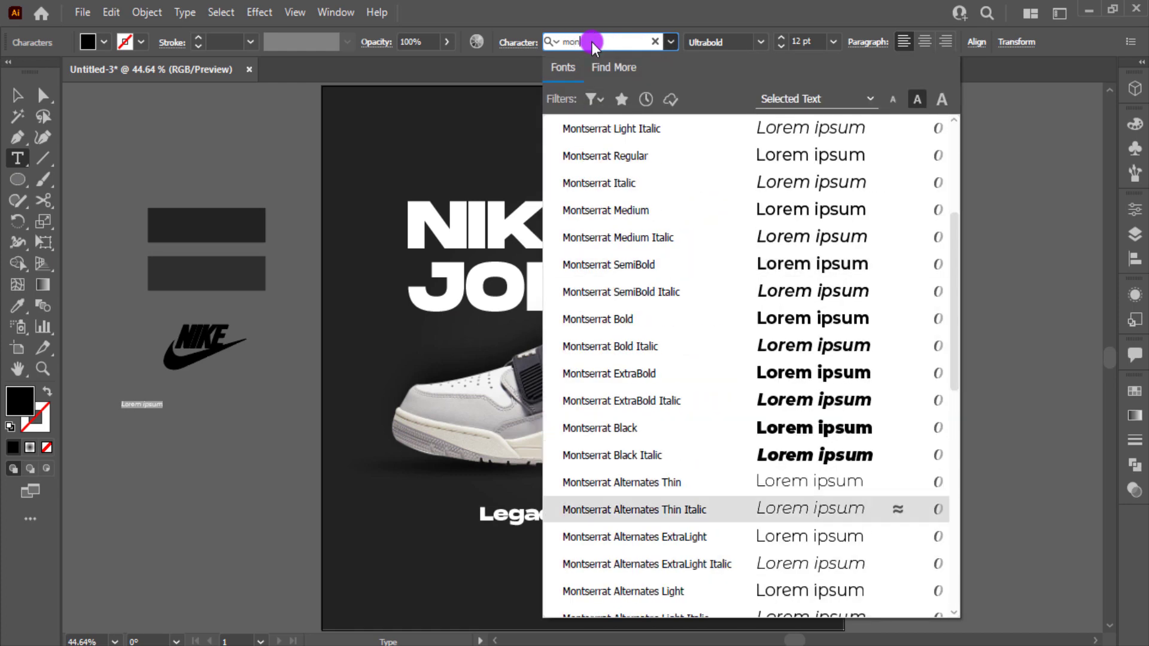
pyautogui.press('Up')
pyautogui.press('Up')
pyautogui.press('Up')
pyautogui.press('Up')
pyautogui.press('Up')
pyautogui.press('Up')
pyautogui.press('Up')
pyautogui.click(820, 271)
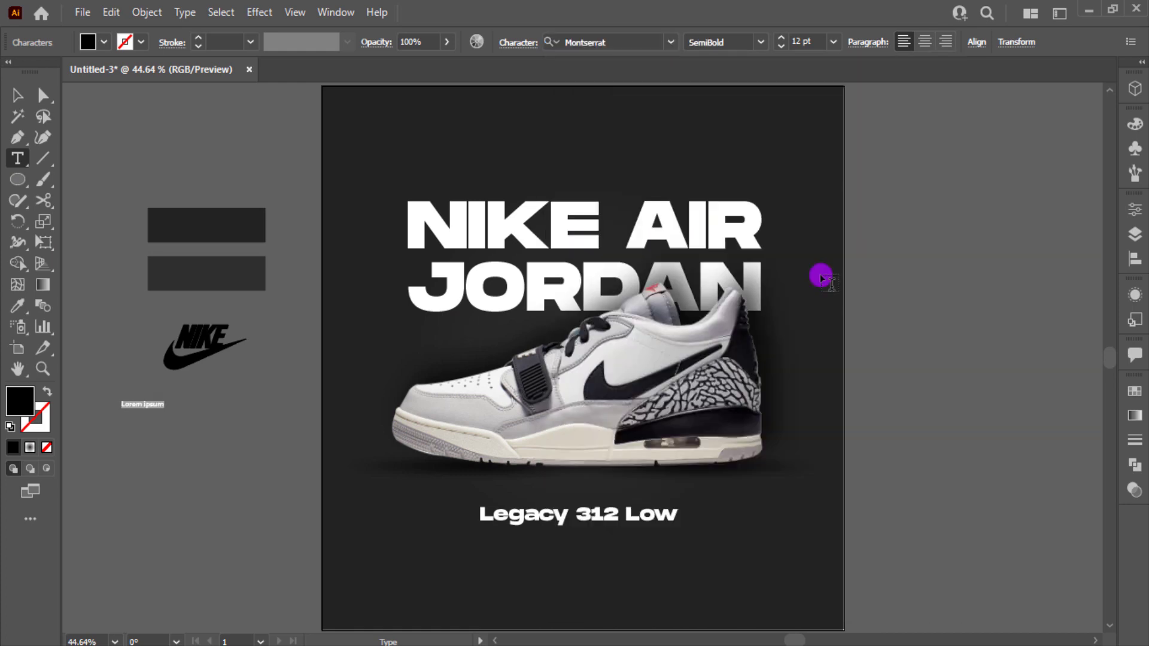
pyautogui.click(17, 96)
pyautogui.click(189, 416)
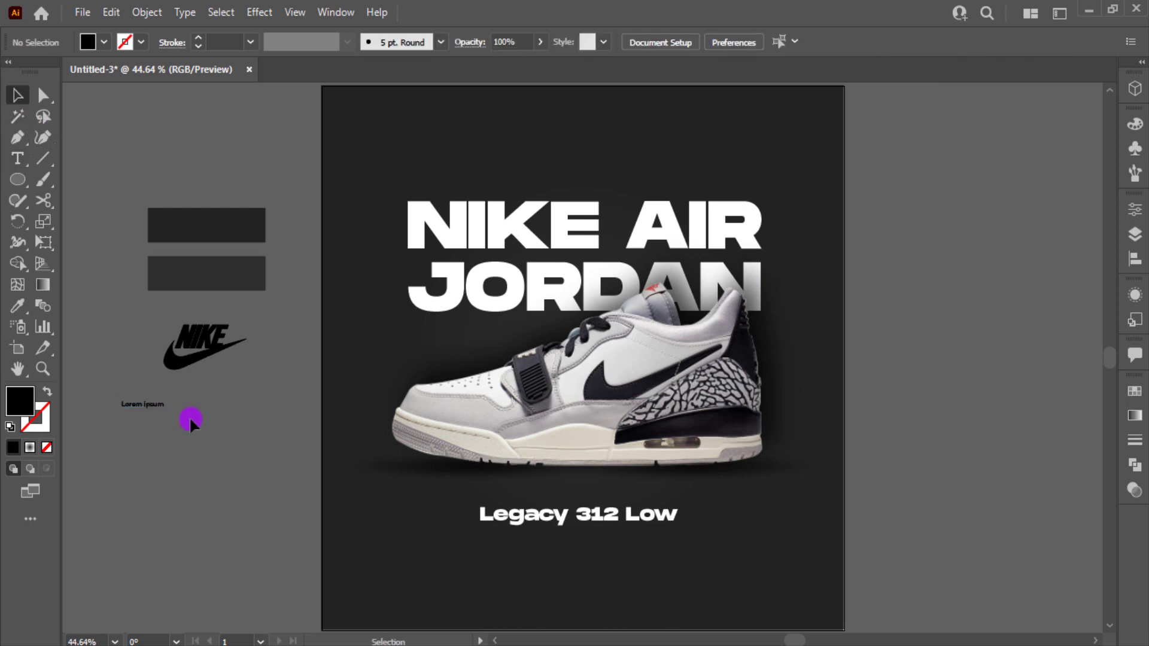
# Step: Add a three-line description below the "Legacy 312 Low" subheading, beginning "The Air Jordan Legacy 312 Low celebrates Michael Jordan's legacy"
pyautogui.press('t')
pyautogui.click(401, 545)
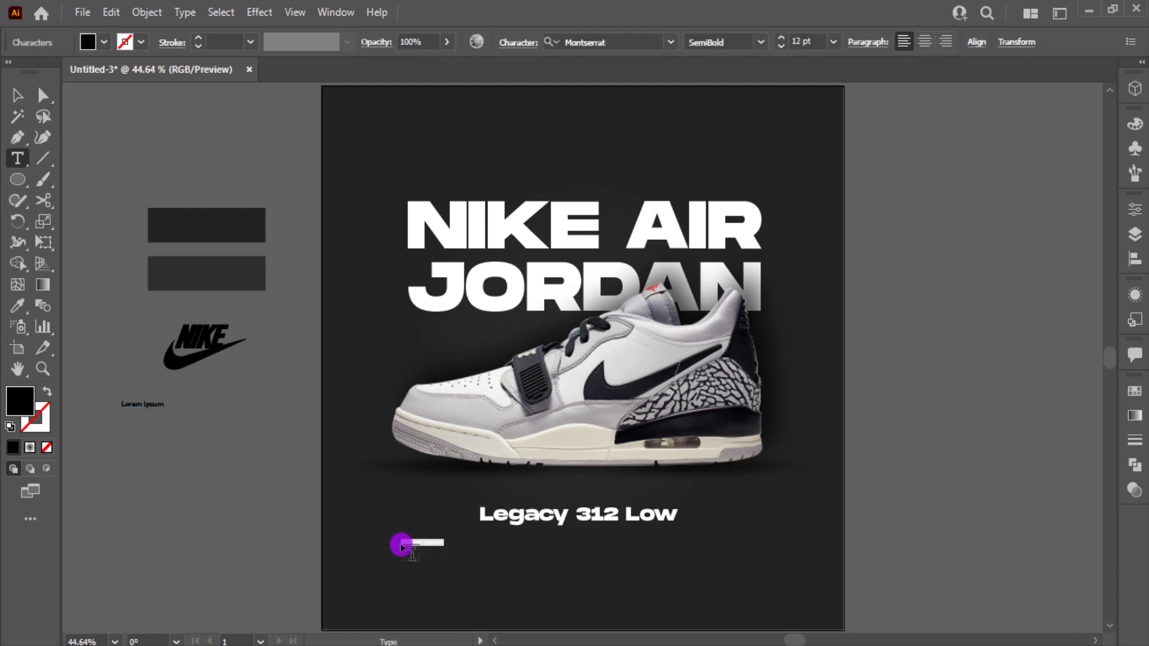
pyautogui.write("The Jordan Legacy 312 Low celebrates Michael Jordan's legacy with this shout-out to Chicago's 312 area code. The design creates a modern mash-up of iconic Jordan elements.")
pyautogui.click(18, 95)
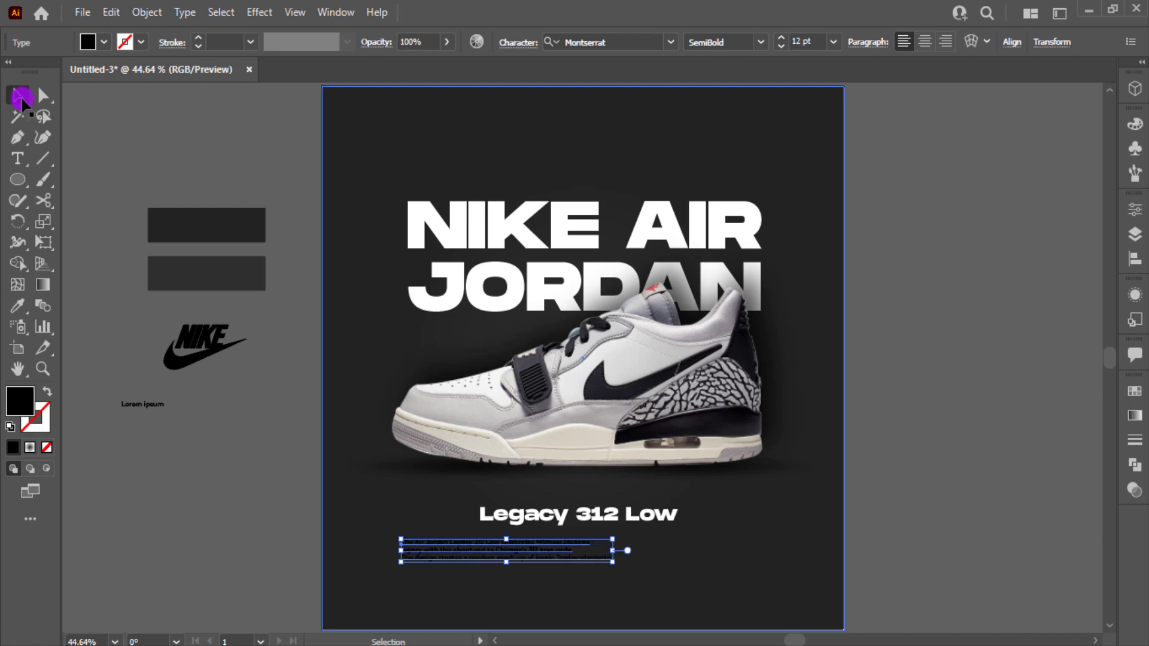
# Step: Center-align the description paragraph, enlarge it to about 23.5 pt, and move it under the "Legacy 312 Low" subheading
pyautogui.click(925, 42)
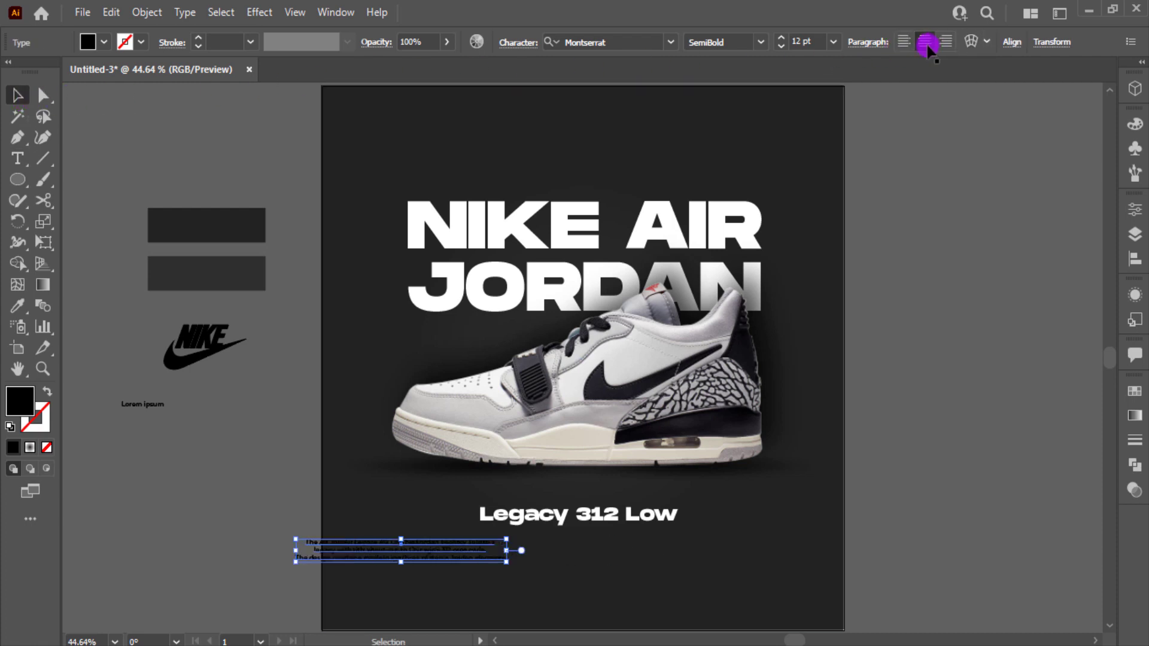
pyautogui.click(470, 559)
pyautogui.moveTo(470, 559); pyautogui.dragTo(794, 578)
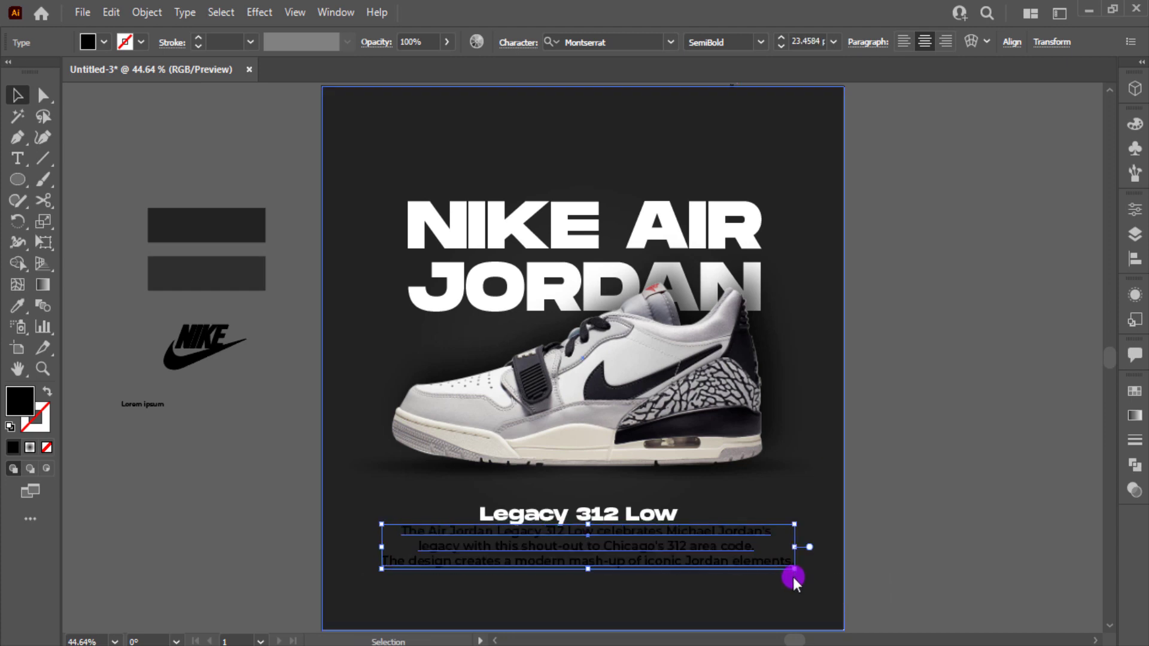
# Step: Color the description paragraph white and shift it slightly lower to leave a gap beneath the subheading
pyautogui.click(87, 44)
pyautogui.click(33, 74)
pyautogui.click(941, 504)
pyautogui.moveTo(686, 541); pyautogui.dragTo(692, 549)
# Step: Set the description paragraph's font to Roboto Regular
pyautogui.click(760, 47)
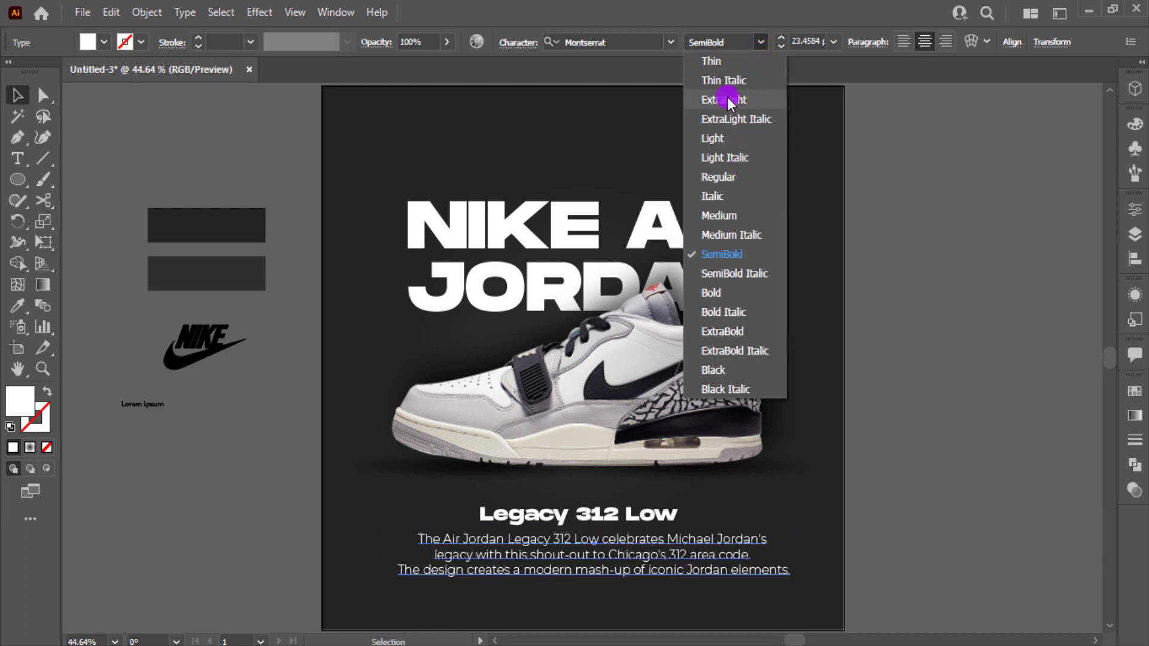
pyautogui.click(727, 62)
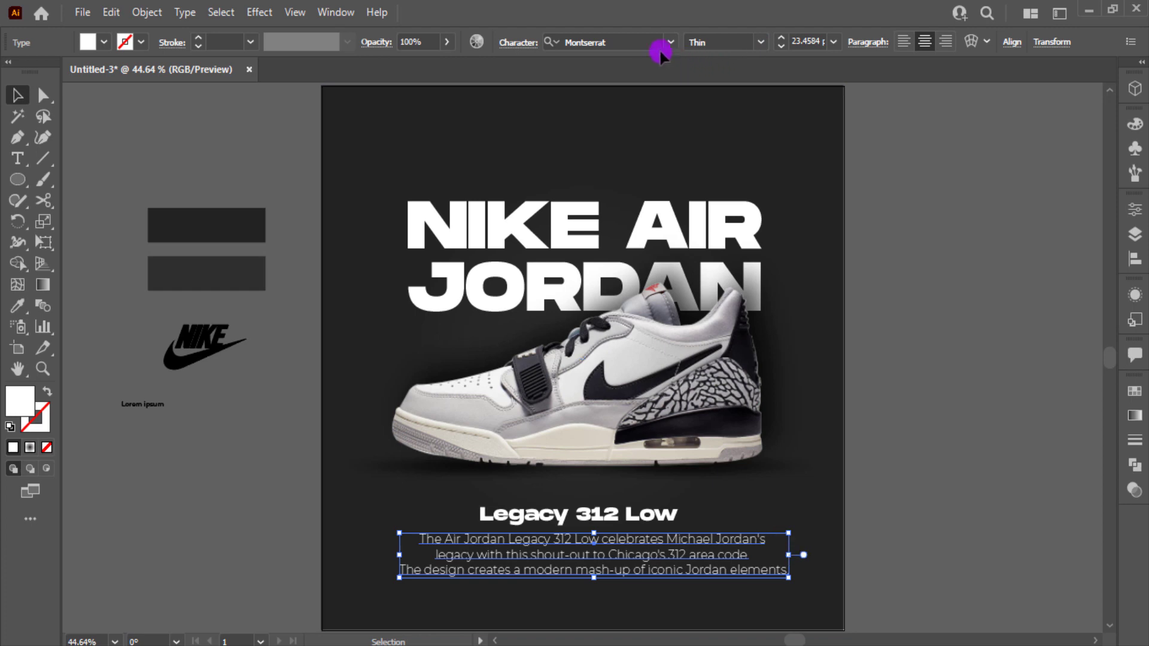
pyautogui.click(634, 42)
pyautogui.write('r')
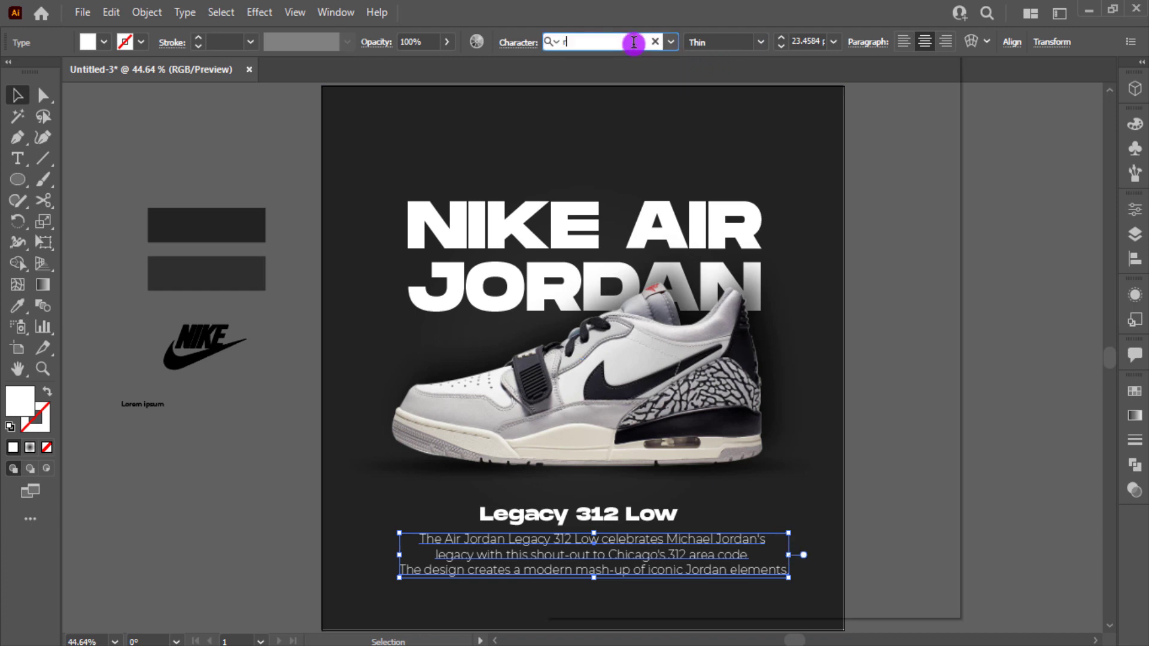
pyautogui.write('oboto')
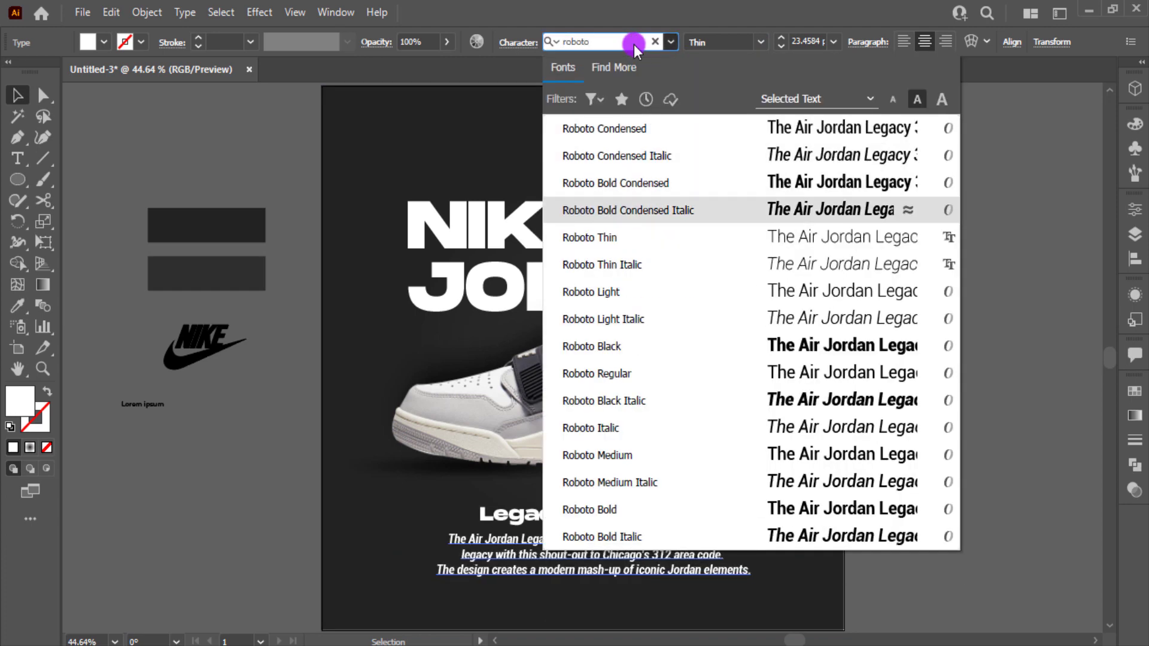
pyautogui.click(679, 374)
# Step: Rewrap the description so its first line ends after "with this" and its second line starts with "shout-out"
pyautogui.click(642, 566)
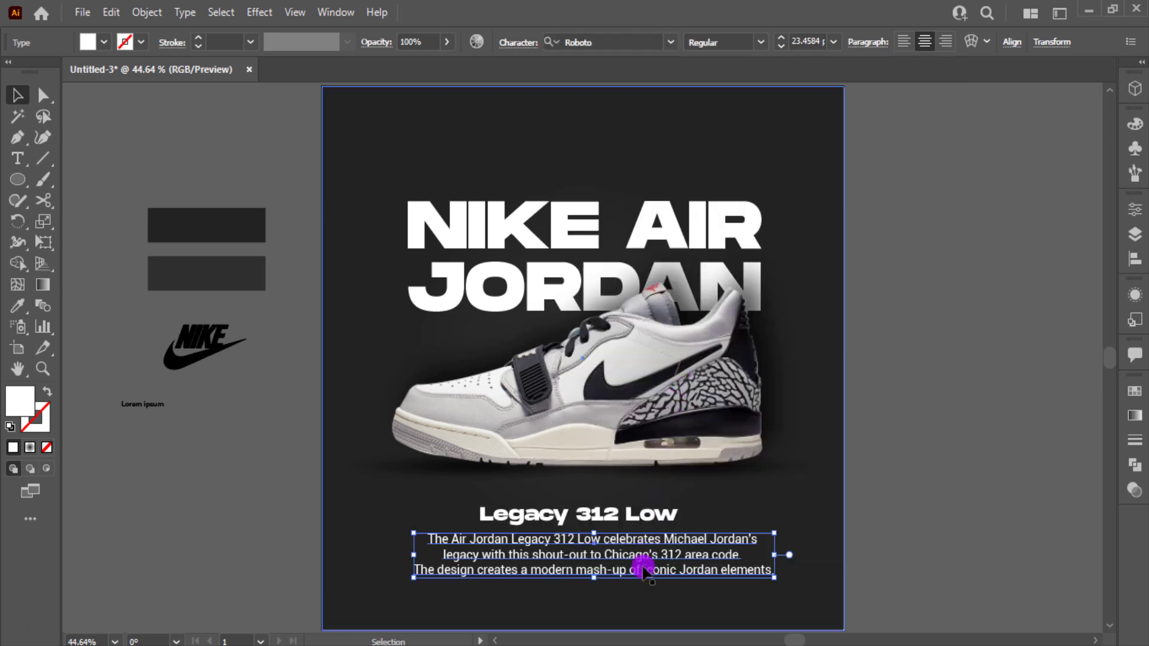
pyautogui.doubleClick(643, 569)
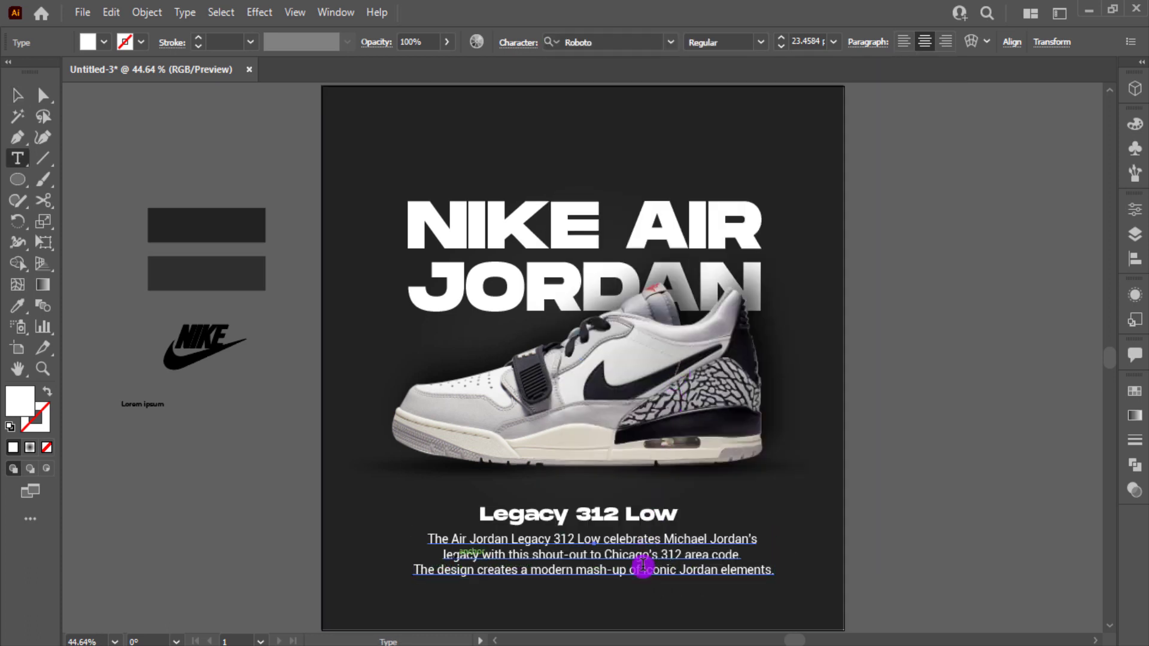
pyautogui.click(445, 555)
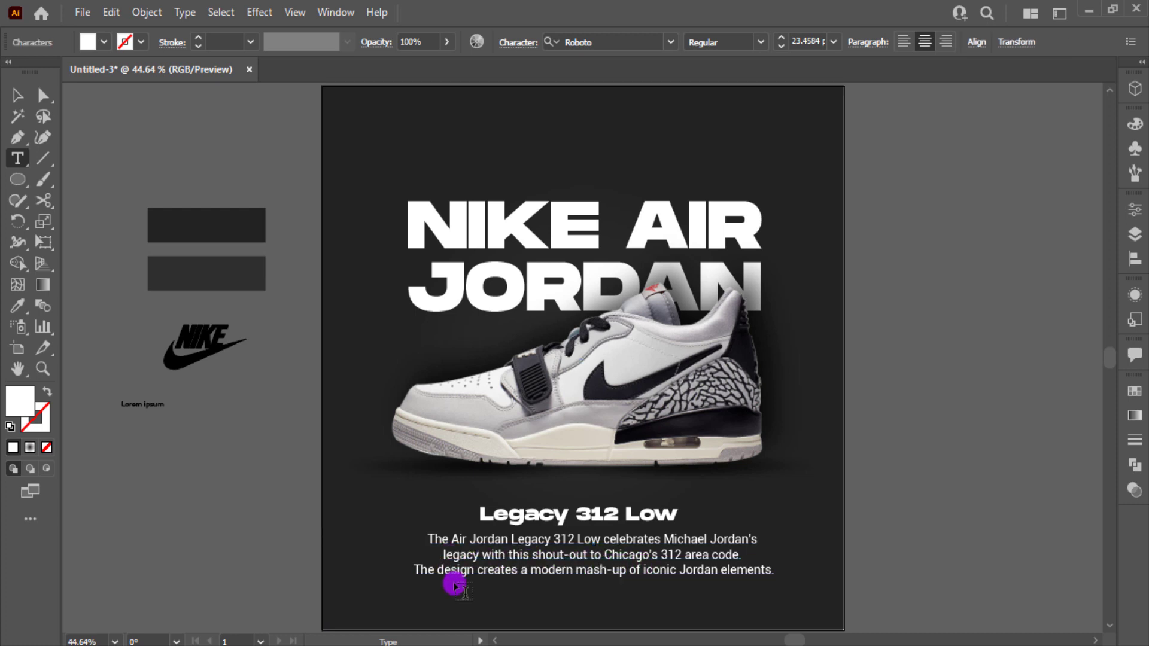
pyautogui.press('BackSpace')
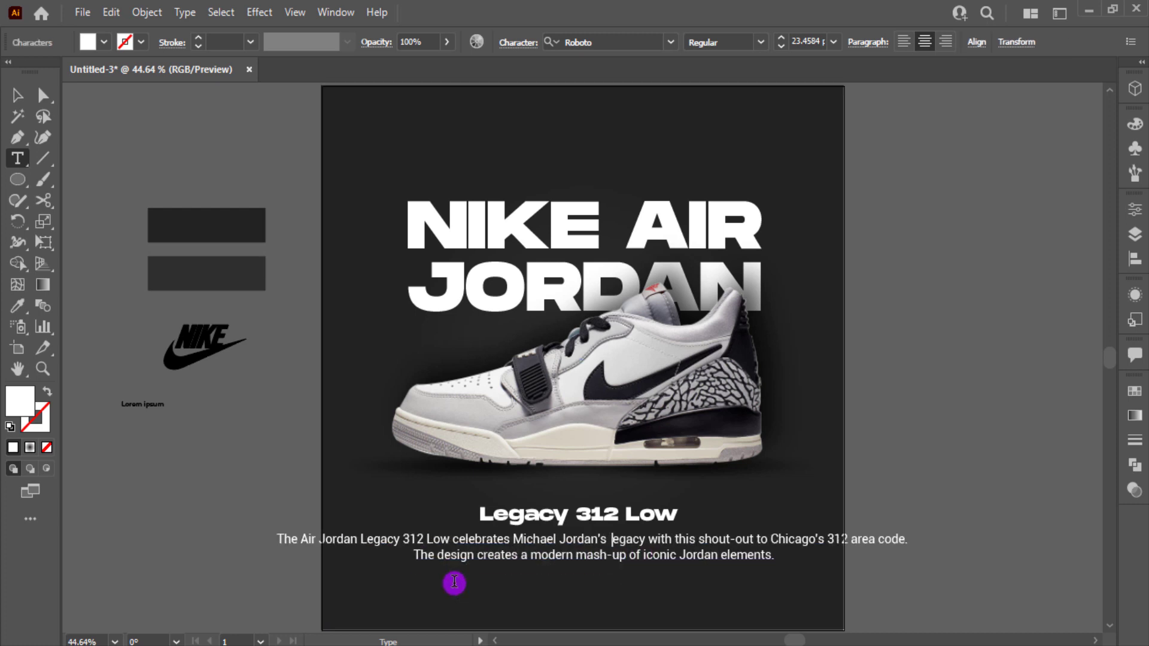
pyautogui.press('BackSpace')
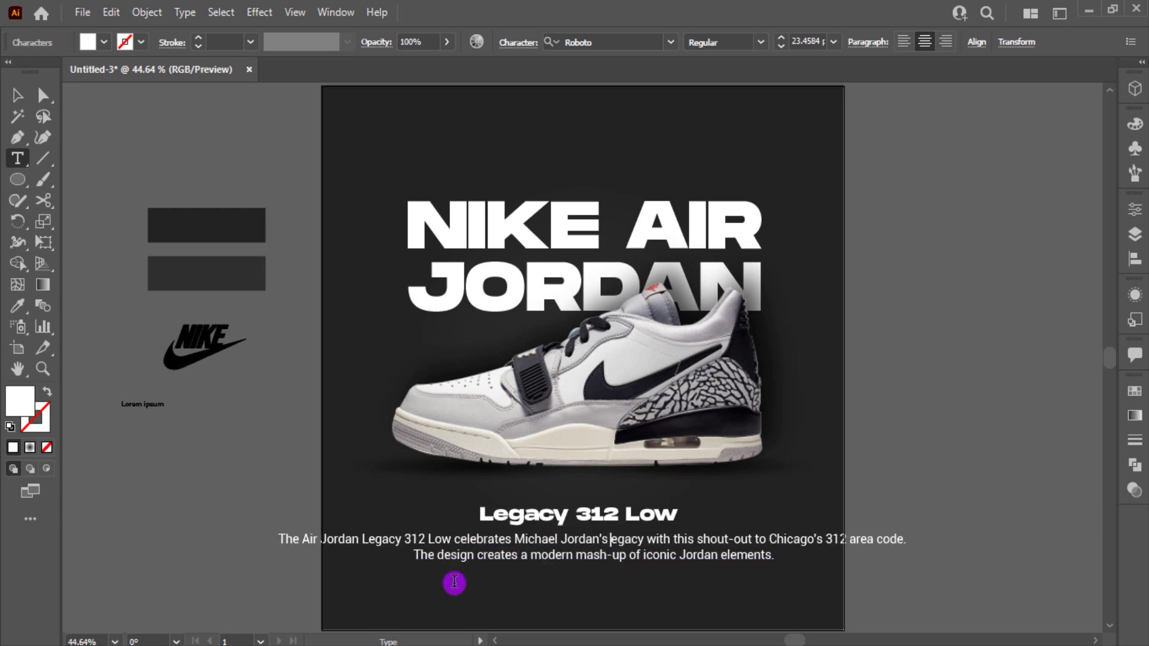
pyautogui.click(697, 537)
pyautogui.press('Return')
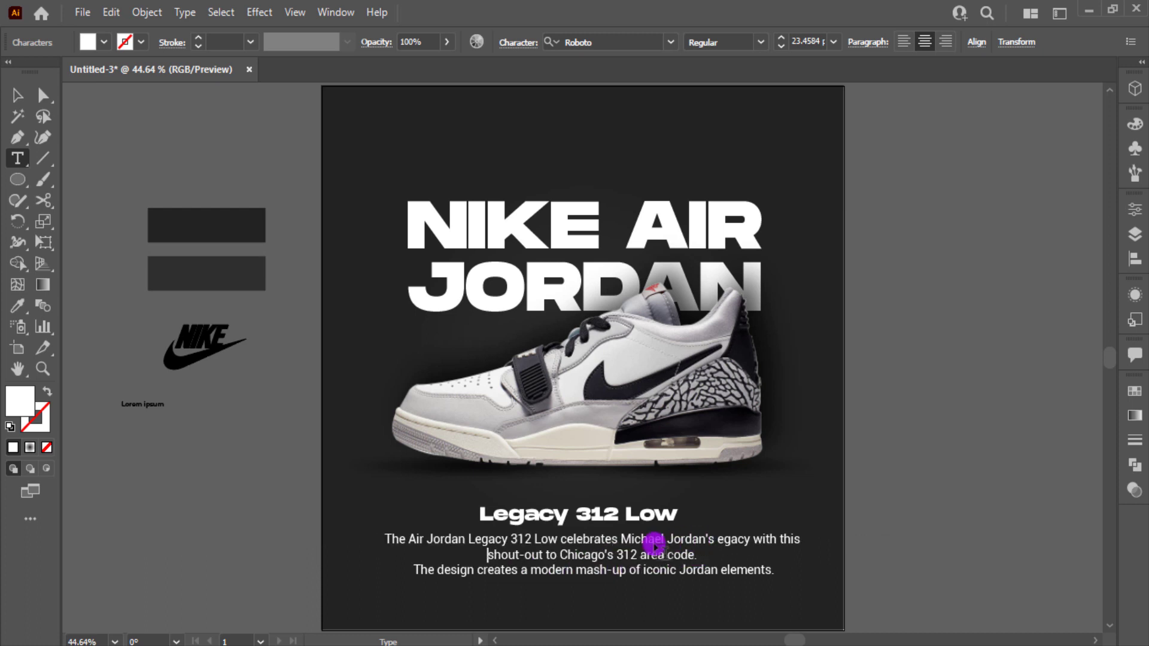
# Step: Join the last sentence to the description's second line and break it so the third line starts with "a modern mash-up"
pyautogui.click(416, 569)
pyautogui.press('BackSpace')
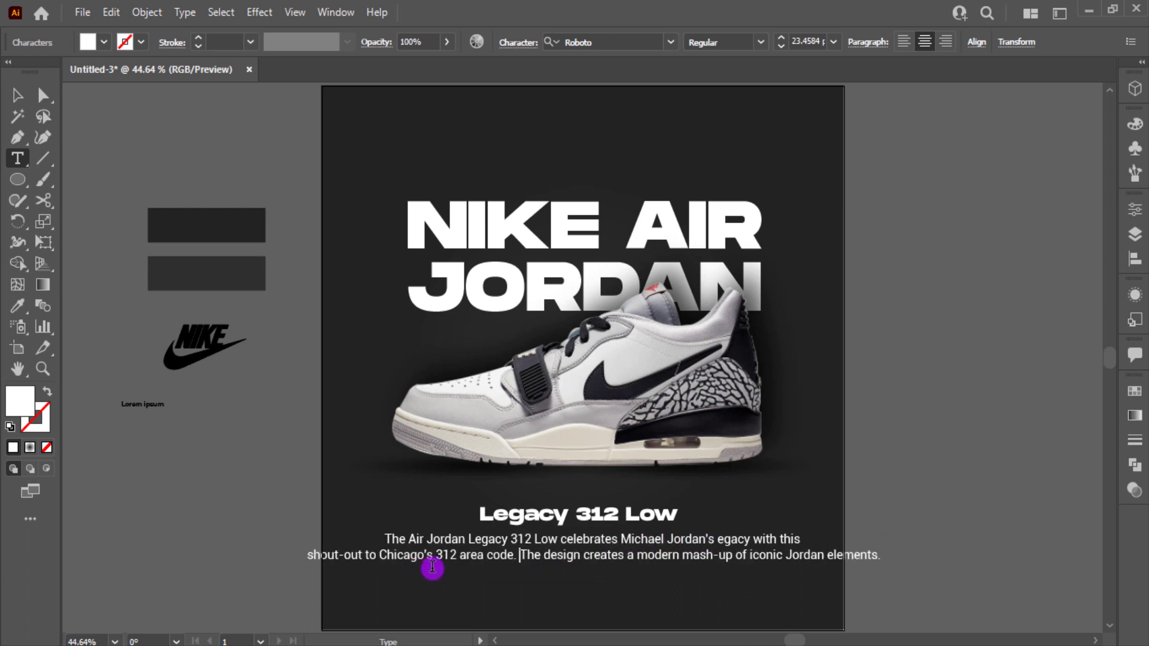
pyautogui.press('Return')
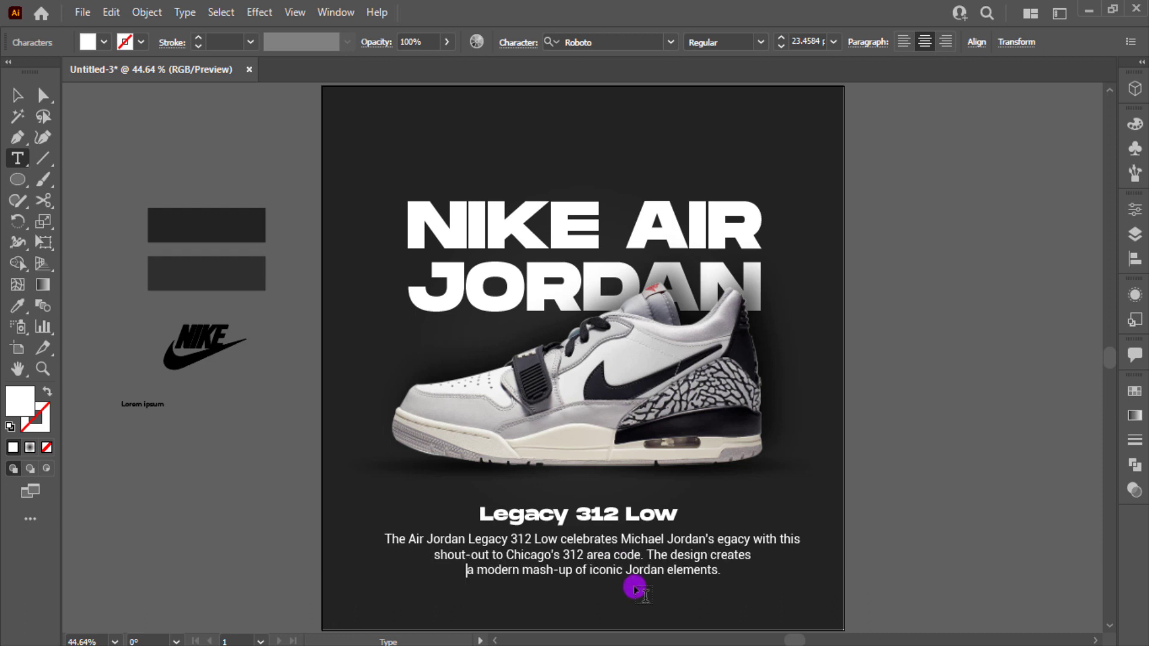
pyautogui.click(18, 96)
pyautogui.click(833, 381)
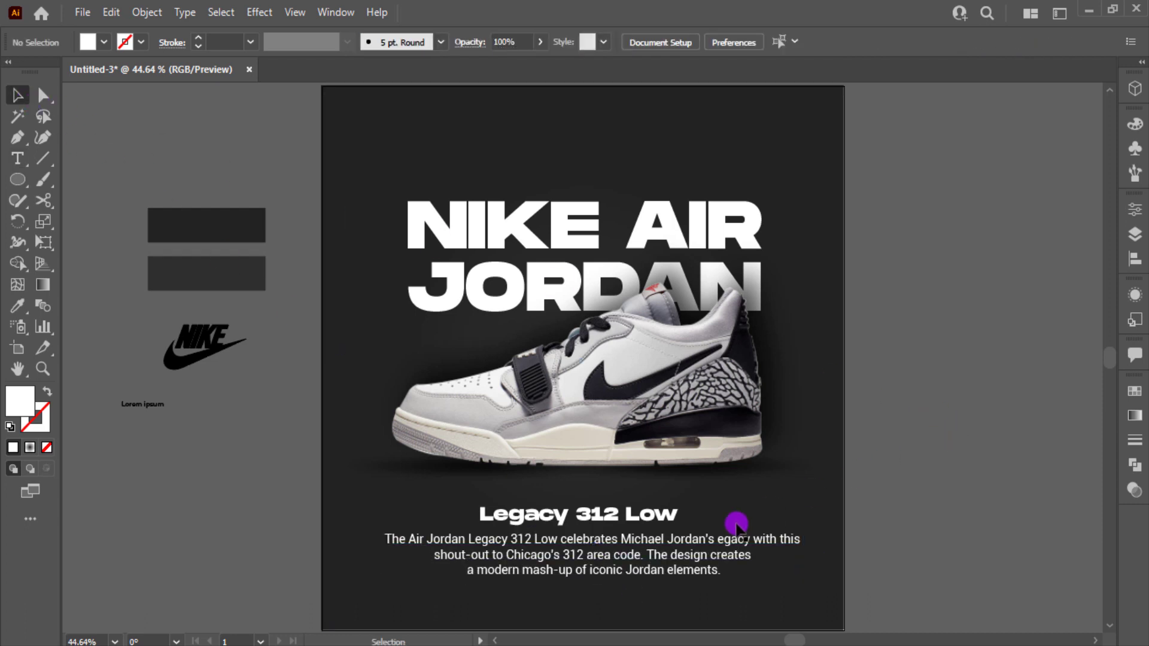
# Step: Shift the description paragraph and the "Legacy 312 Low" subheading slightly lower on the poster
pyautogui.moveTo(656, 559); pyautogui.dragTo(657, 562)
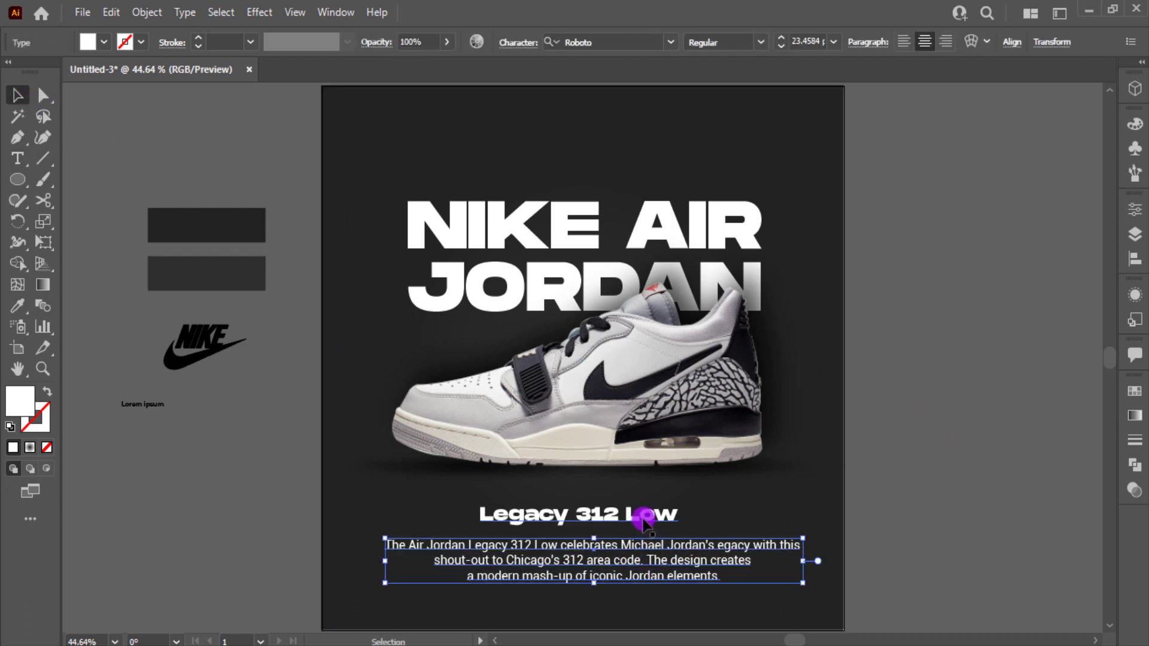
pyautogui.moveTo(645, 517); pyautogui.dragTo(643, 524)
pyautogui.click(931, 450)
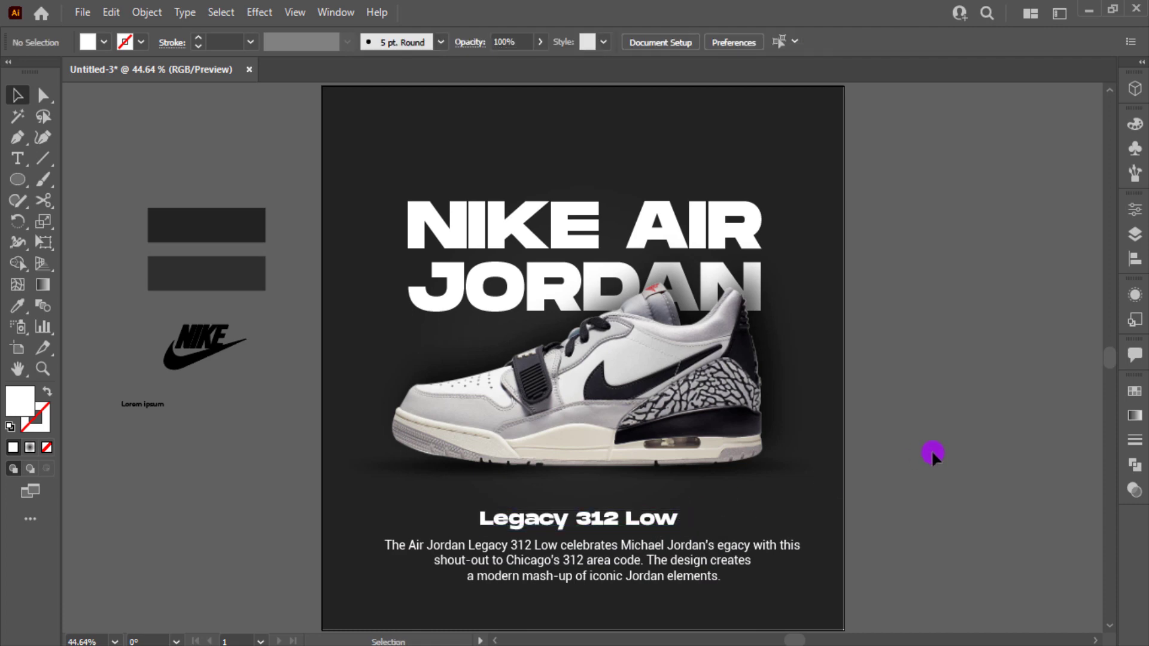
pyautogui.click(684, 558)
pyautogui.click(884, 413)
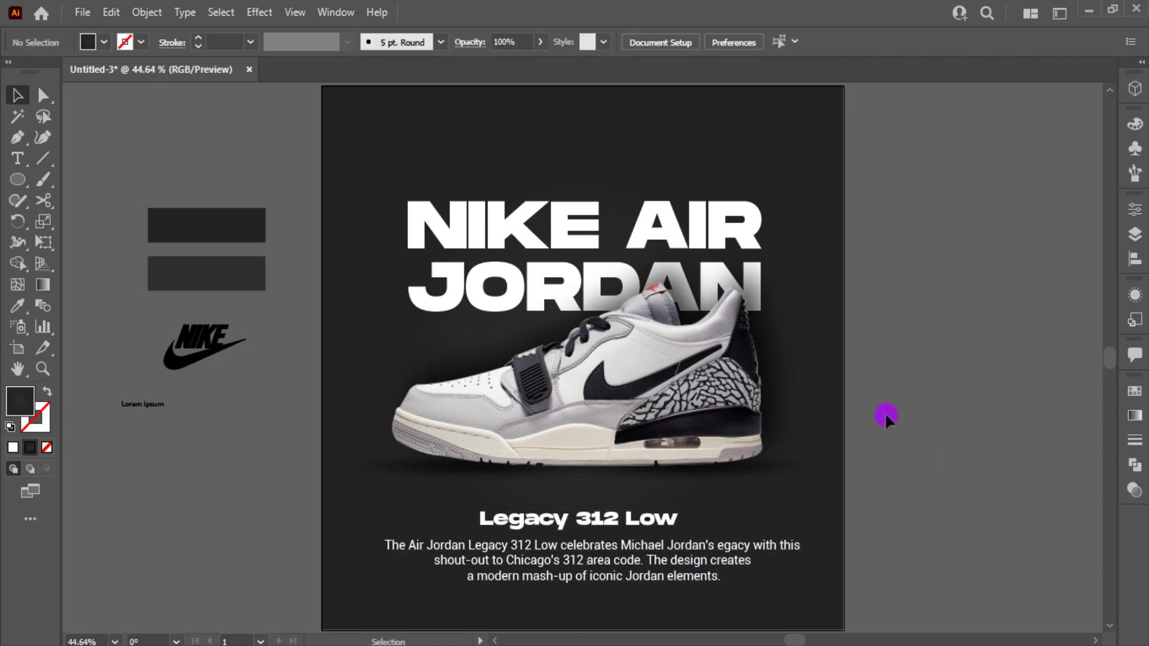
# Step: Recolor the black Nike logo beside the artboard white
pyautogui.click(222, 314)
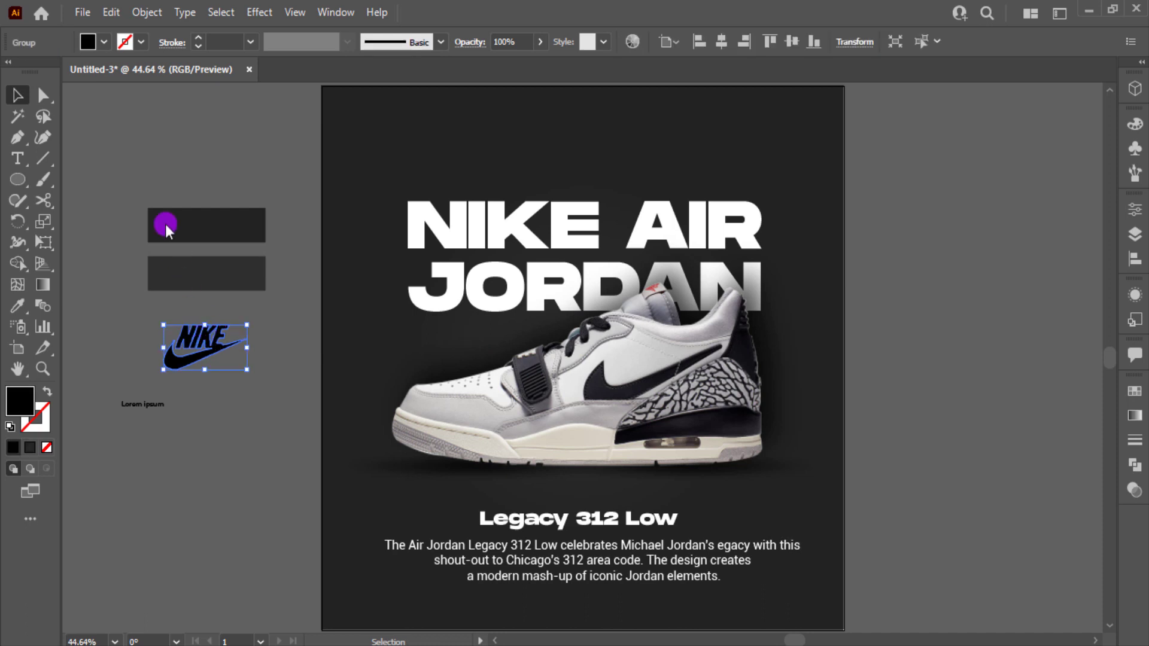
pyautogui.click(103, 42)
pyautogui.click(18, 63)
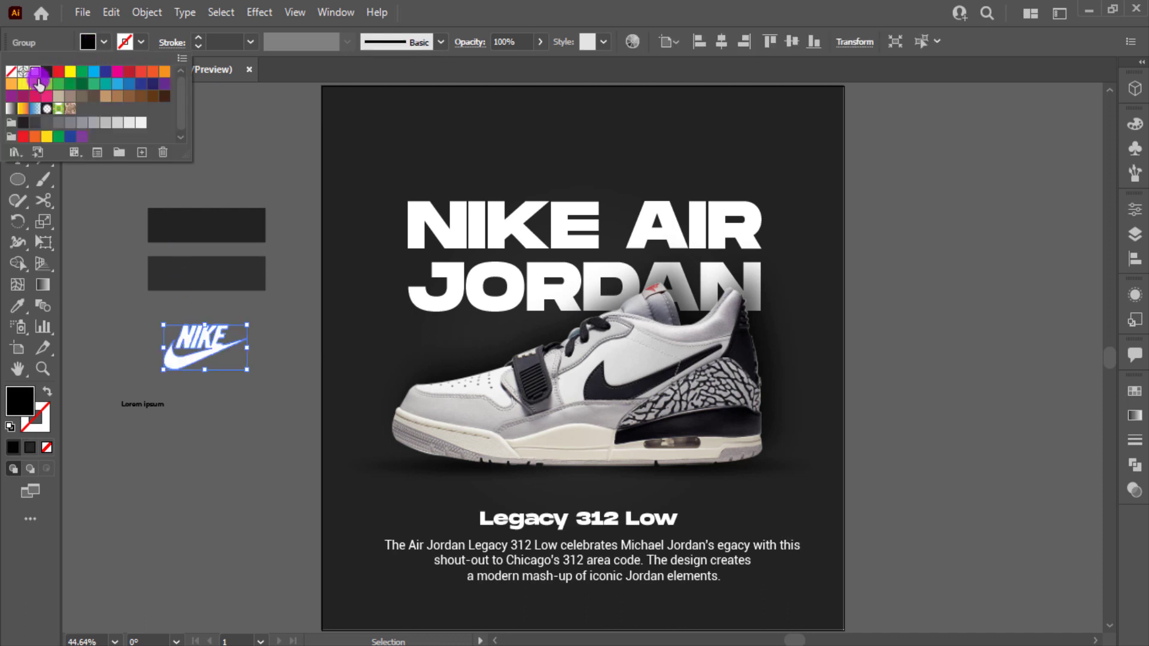
pyautogui.click(108, 286)
# Step: Move the Nike logo into the poster's upper-right corner and bring it to the front
pyautogui.moveTo(204, 352); pyautogui.dragTo(790, 139)
pyautogui.rightClick(789, 140)
pyautogui.moveTo(872, 357)
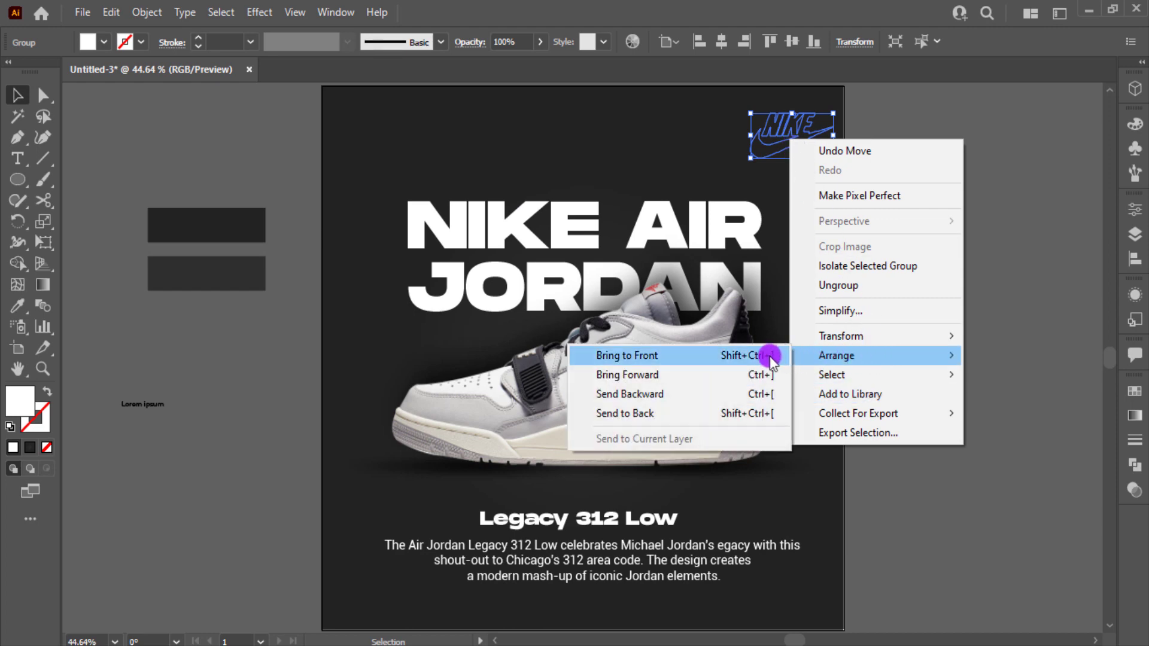
pyautogui.click(769, 354)
pyautogui.click(979, 246)
# Step: Scale the Nike logo in the poster's upper-right corner down slightly, keeping its proportions
pyautogui.click(825, 151)
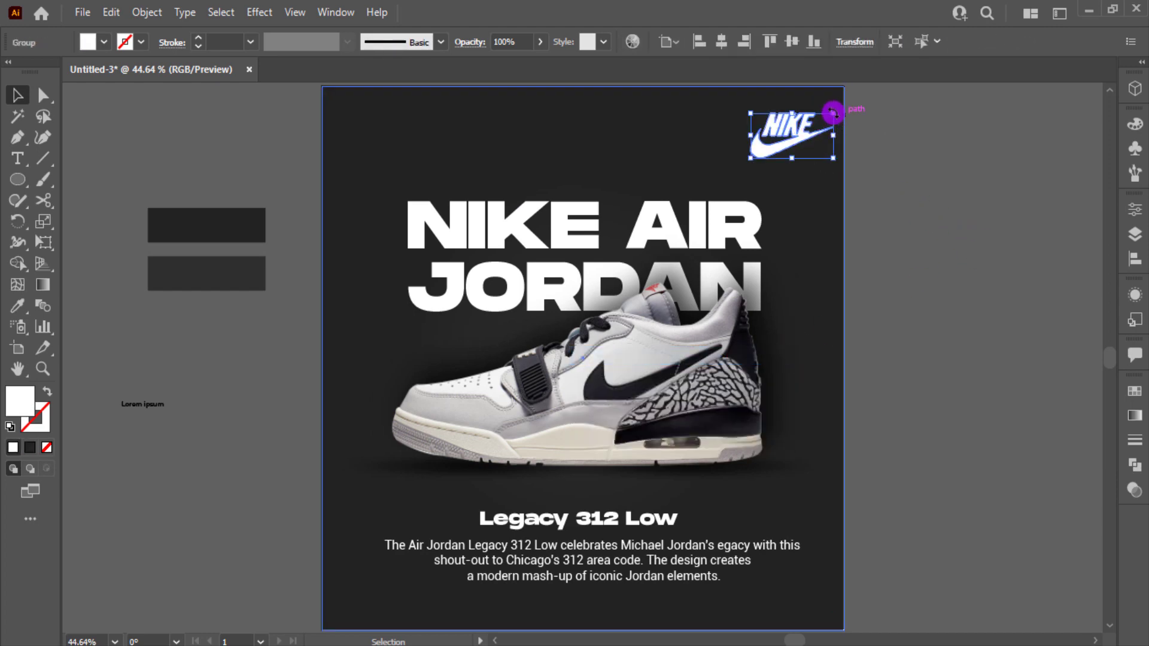
pyautogui.moveTo(833, 114); pyautogui.dragTo(789, 134)
pyautogui.click(913, 109)
pyautogui.click(880, 135)
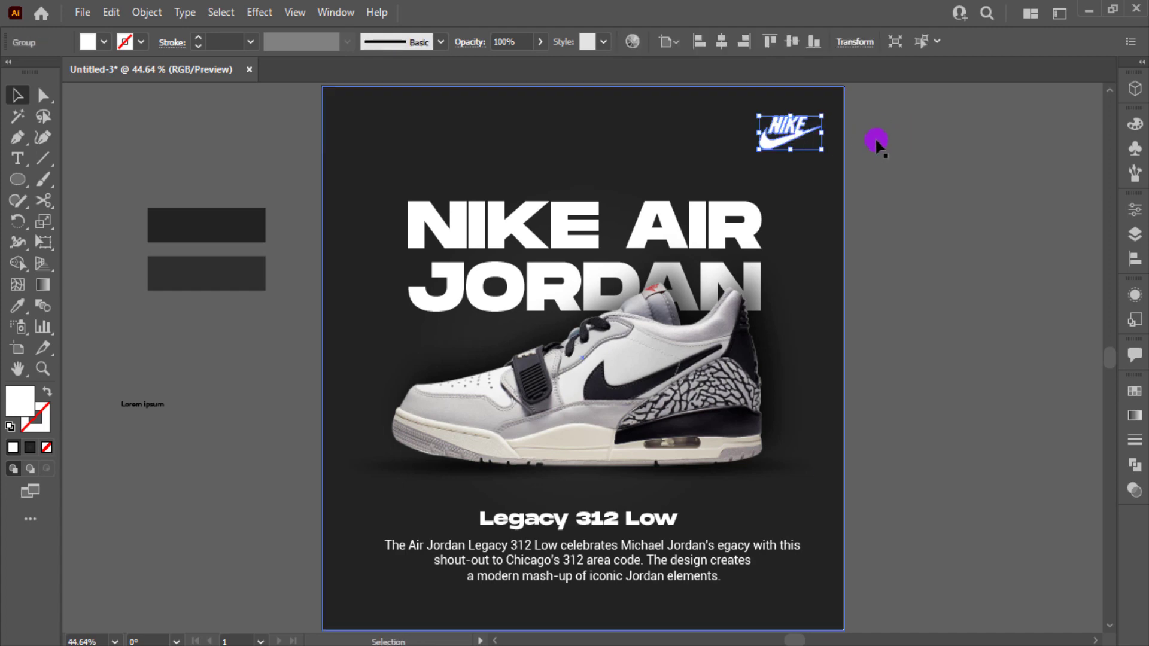
pyautogui.click(877, 144)
# Step: Add a drop shadow to the "NIKE AIR JORDAN" heading with 7 px X and Y offsets and a 5 px blur
pyautogui.click(663, 246)
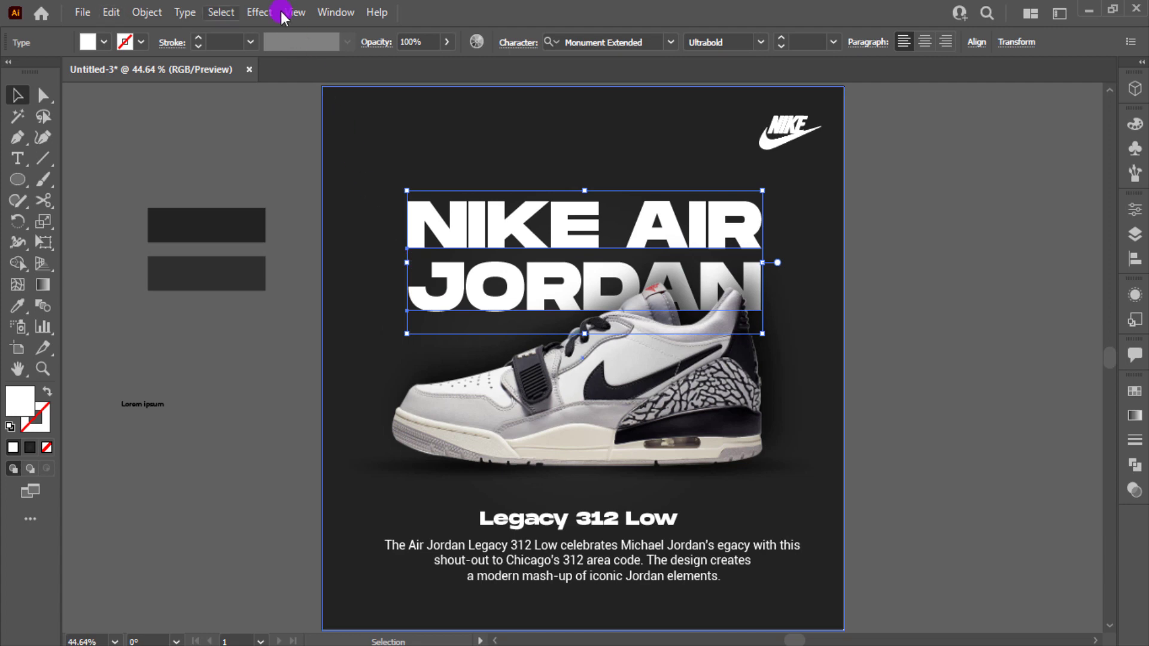
pyautogui.click(279, 13)
pyautogui.moveTo(423, 213)
pyautogui.click(481, 214)
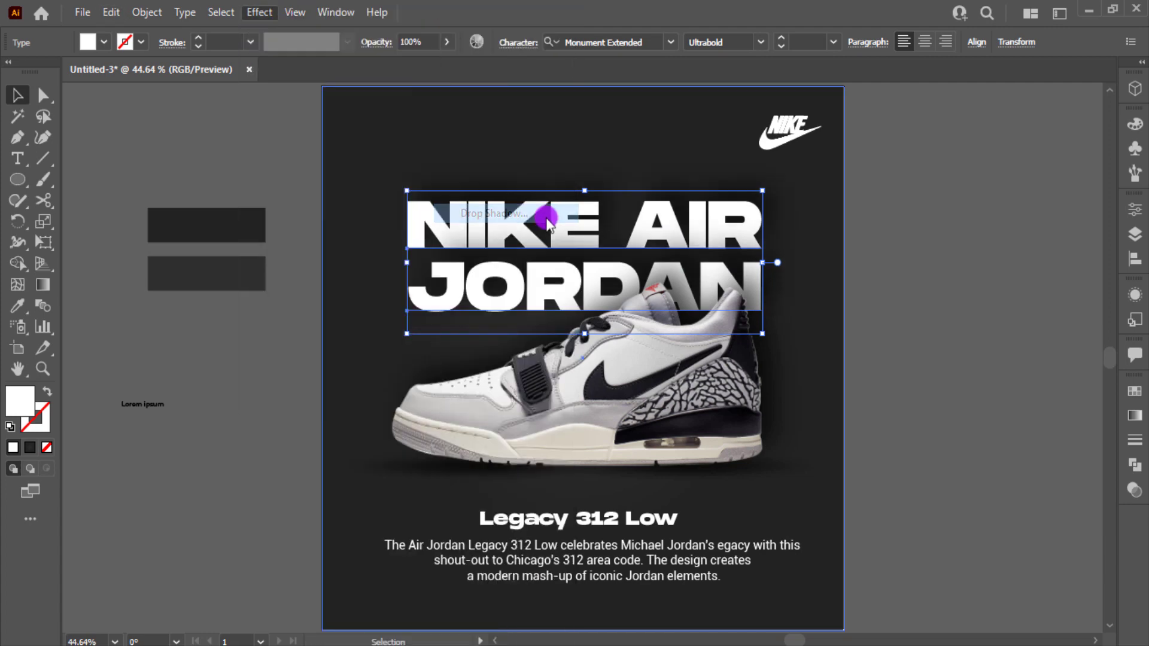
pyautogui.moveTo(986, 330); pyautogui.dragTo(957, 331)
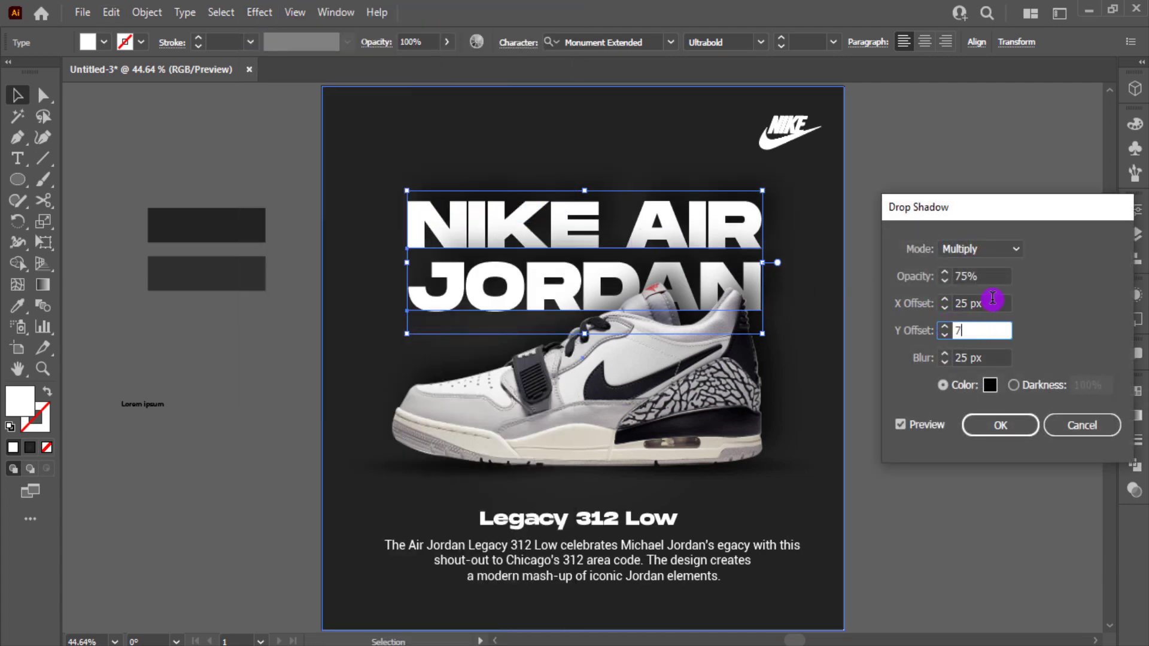
pyautogui.click(943, 307)
pyautogui.write('7')
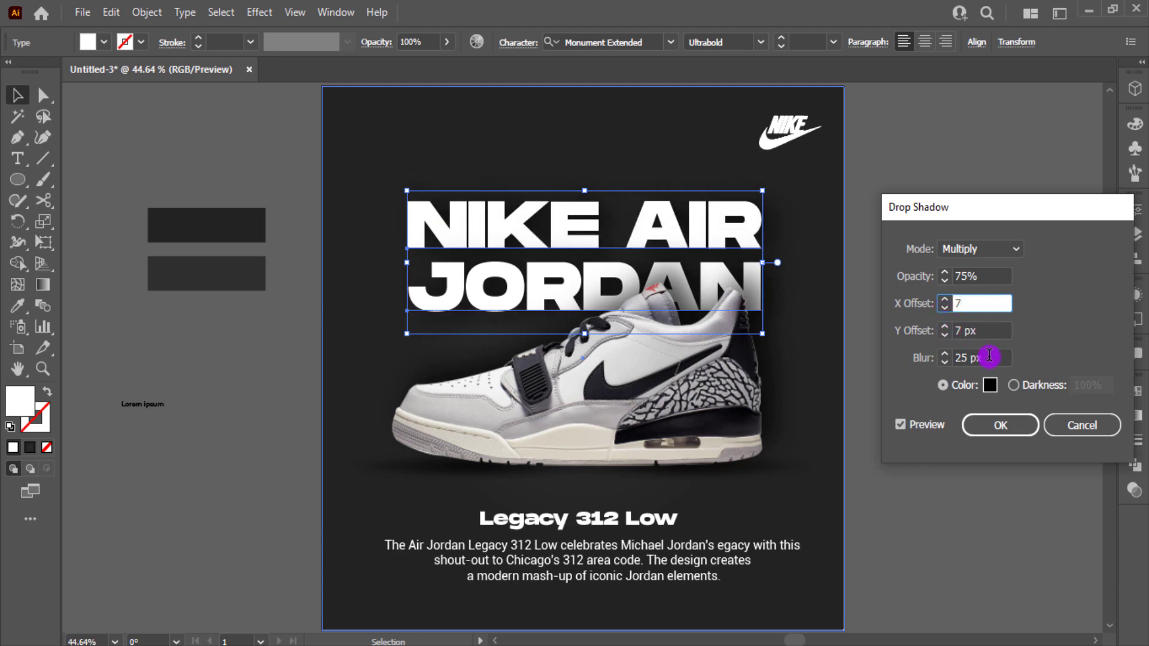
pyautogui.moveTo(989, 355); pyautogui.dragTo(957, 357)
pyautogui.write('5')
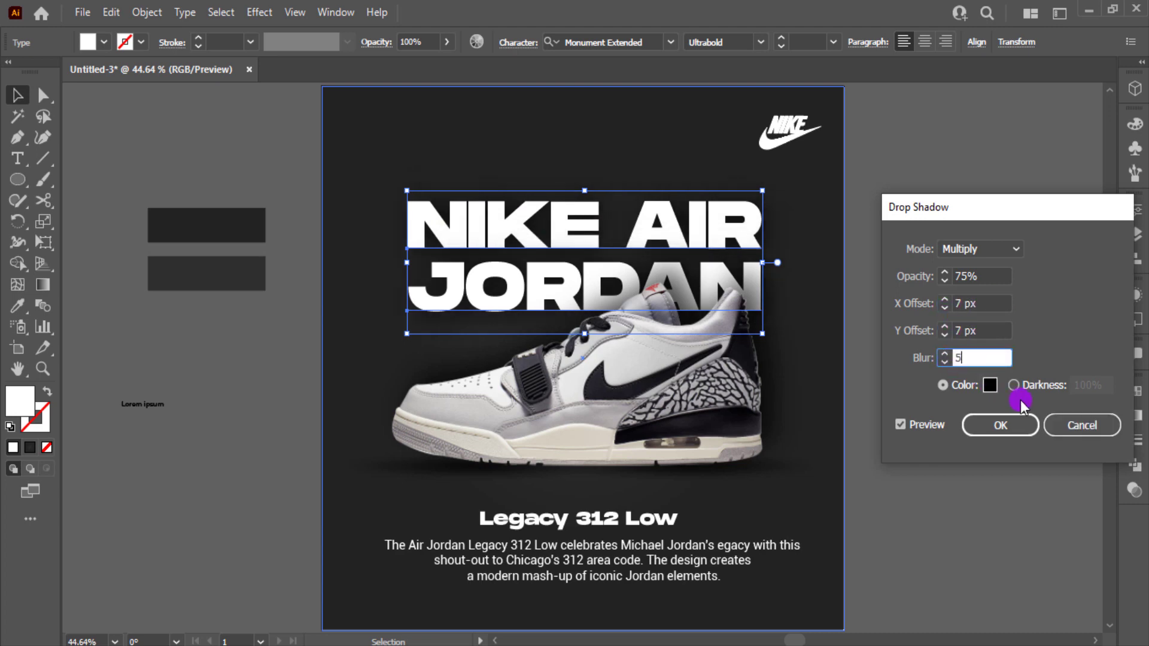
pyautogui.click(913, 425)
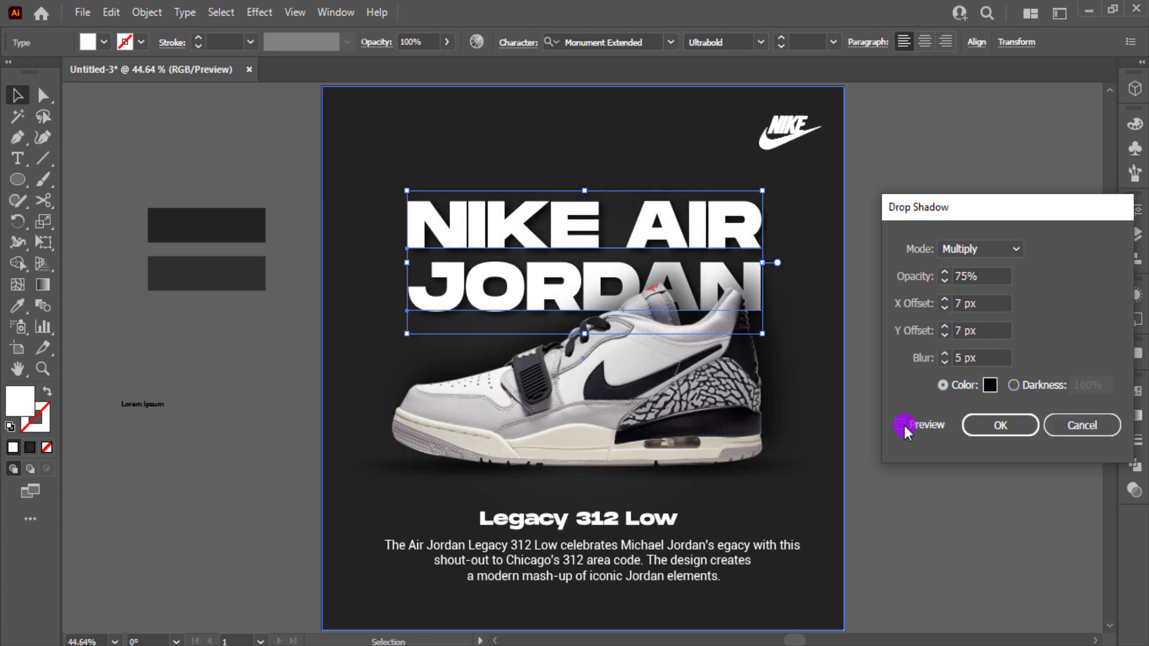
pyautogui.click(1000, 425)
pyautogui.click(882, 505)
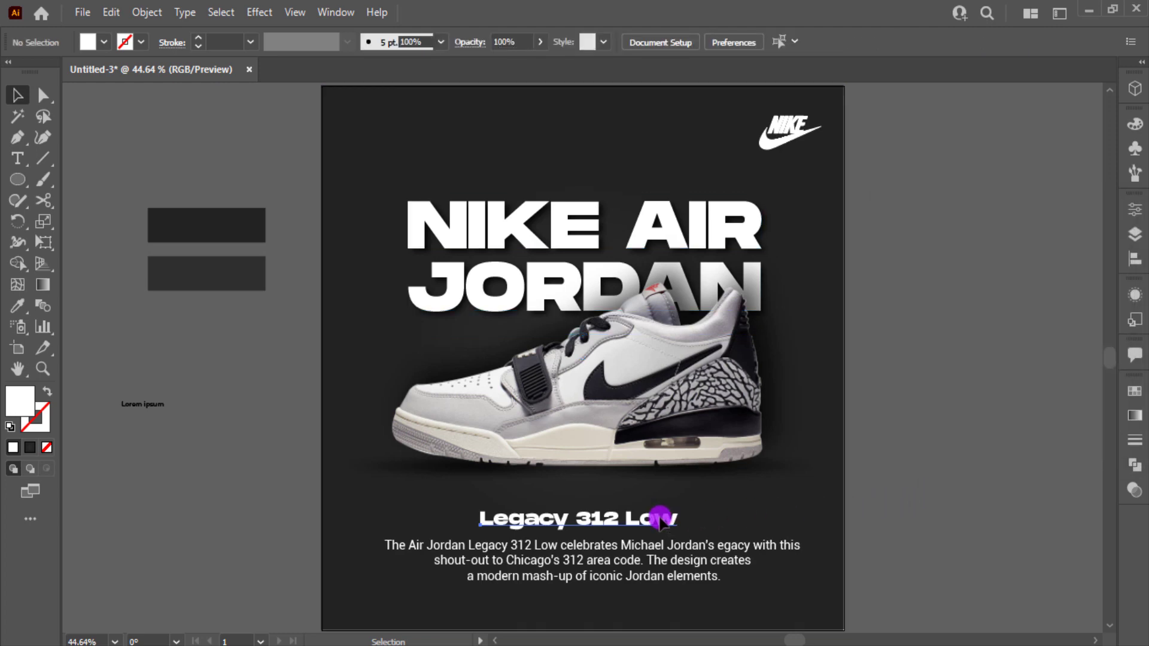
# Step: Apply the heading's drop shadow effect to the "Legacy 312 Low" subheading as well
pyautogui.click(662, 516)
pyautogui.click(873, 503)
# Step: Lock the poster's dark background rectangle
pyautogui.scroll(-1, 989, 462)
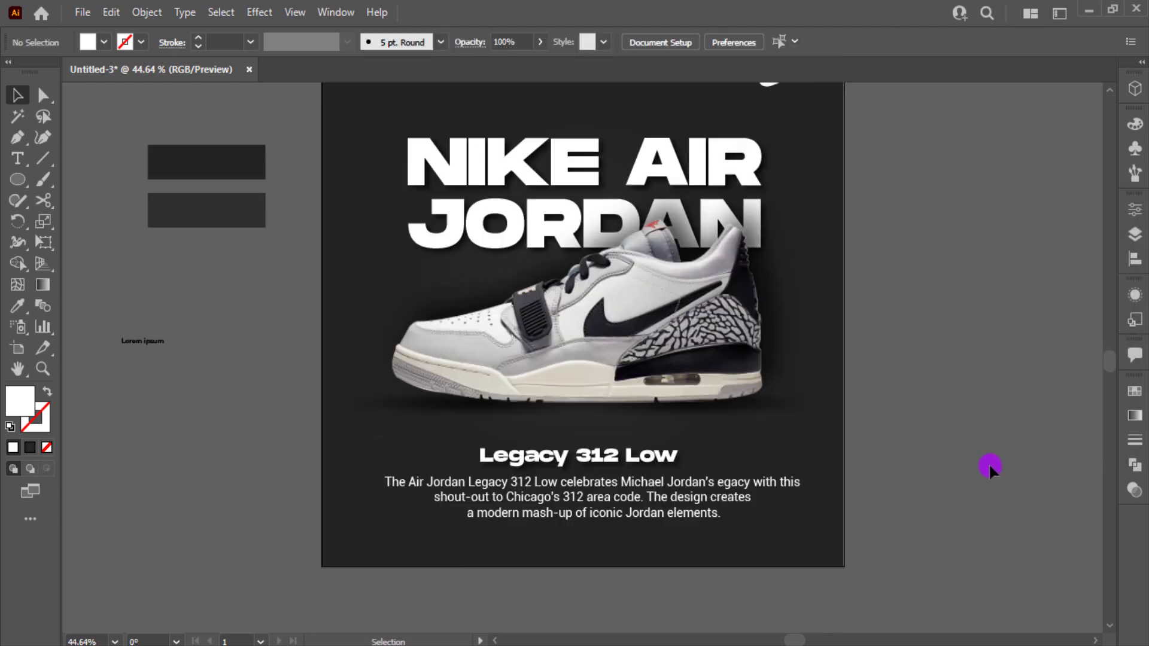
pyautogui.click(822, 398)
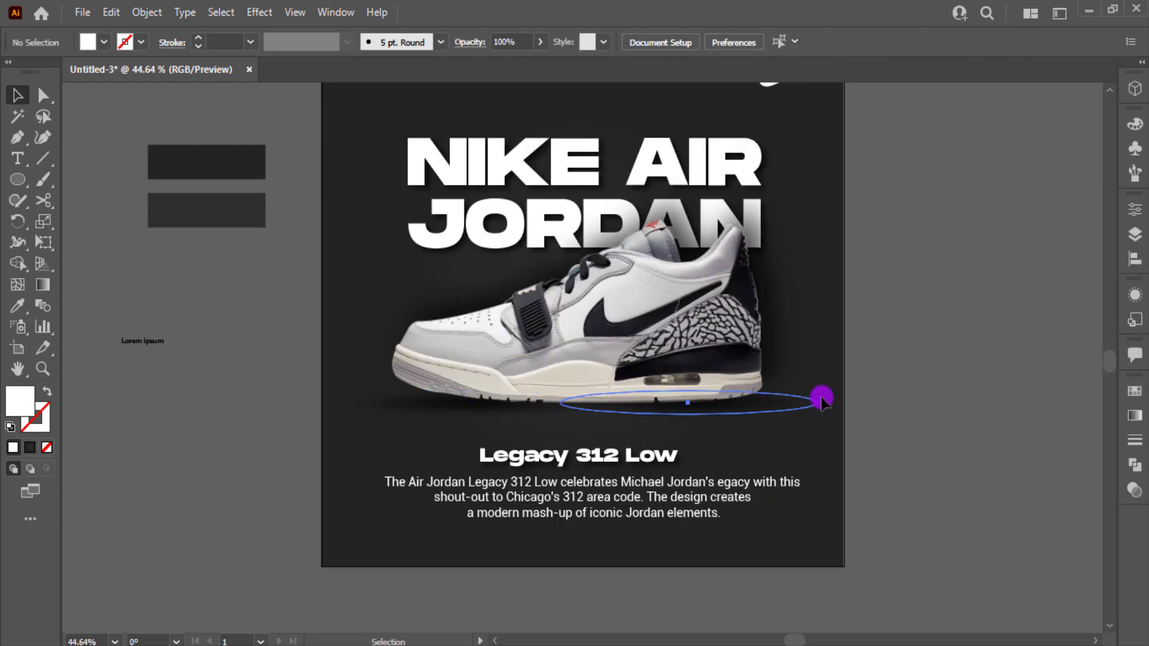
pyautogui.click(883, 399)
pyautogui.click(827, 518)
pyautogui.hotkey('ctrl', '2')
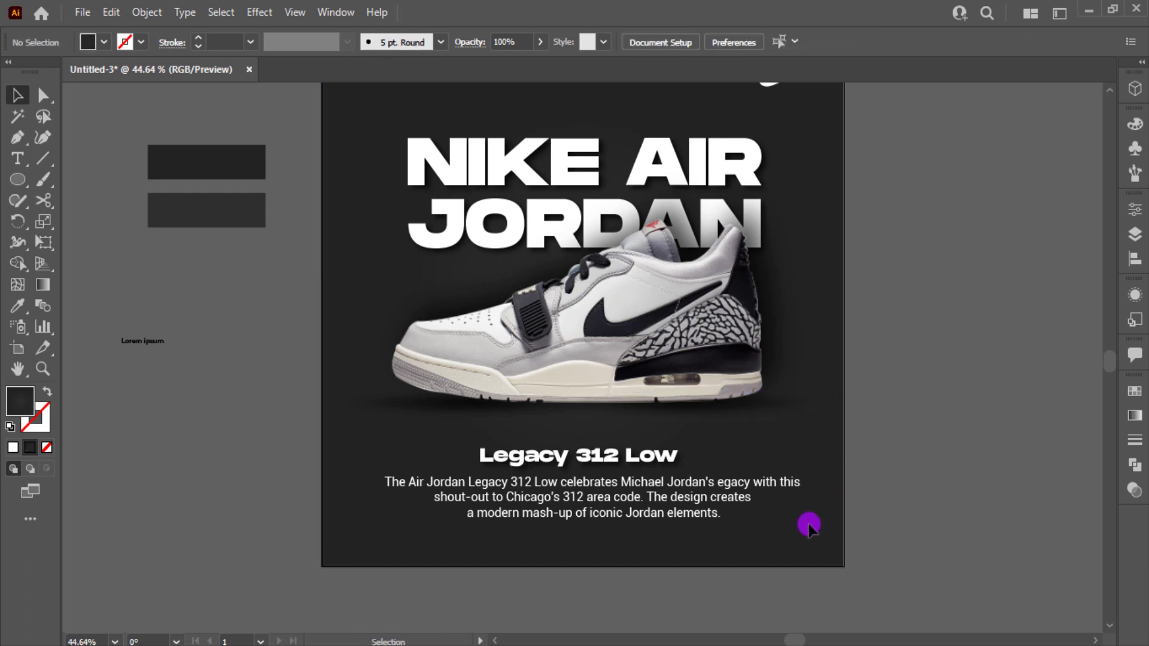
# Step: Move the "Legacy 312 Low" subheading and the description together slightly upward to free space below them
pyautogui.click(559, 462)
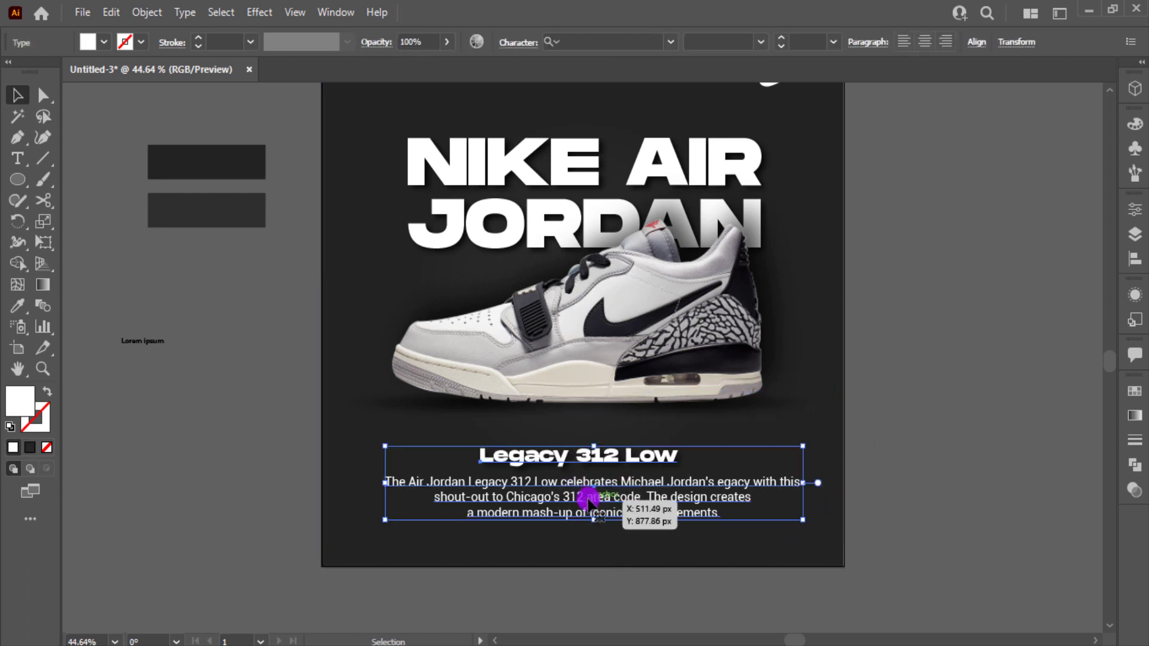
pyautogui.moveTo(589, 503); pyautogui.dragTo(589, 496)
pyautogui.click(914, 428)
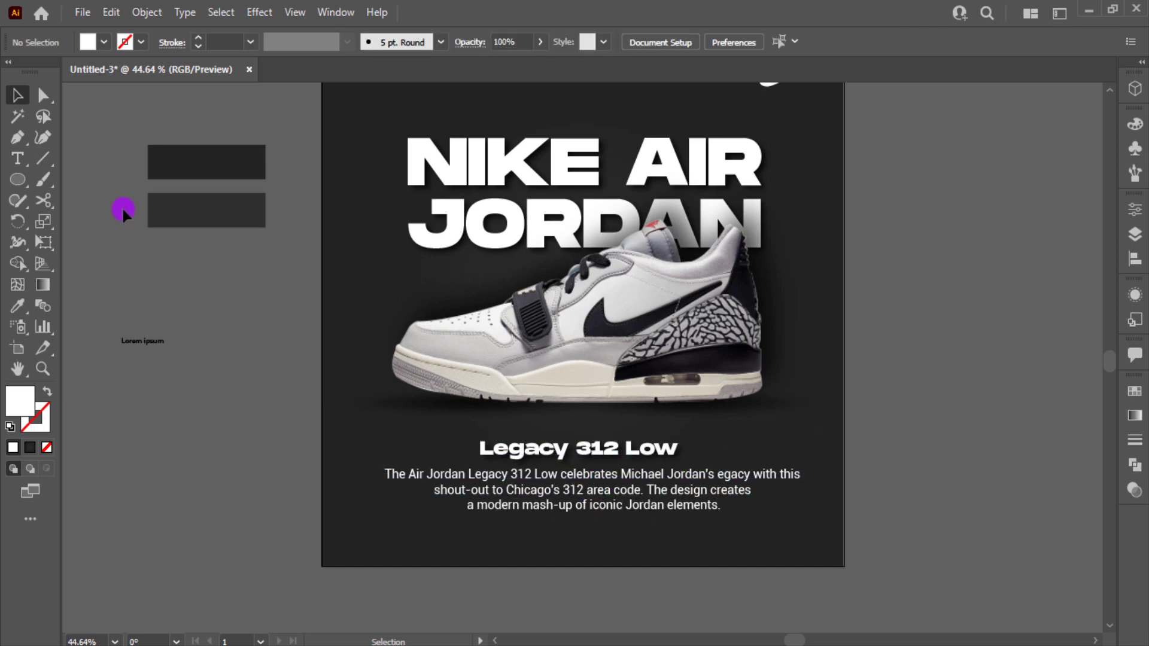
# Step: Draw a small white rectangle just below the description and center it horizontally on the poster
pyautogui.moveTo(22, 181); pyautogui.dragTo(82, 184)
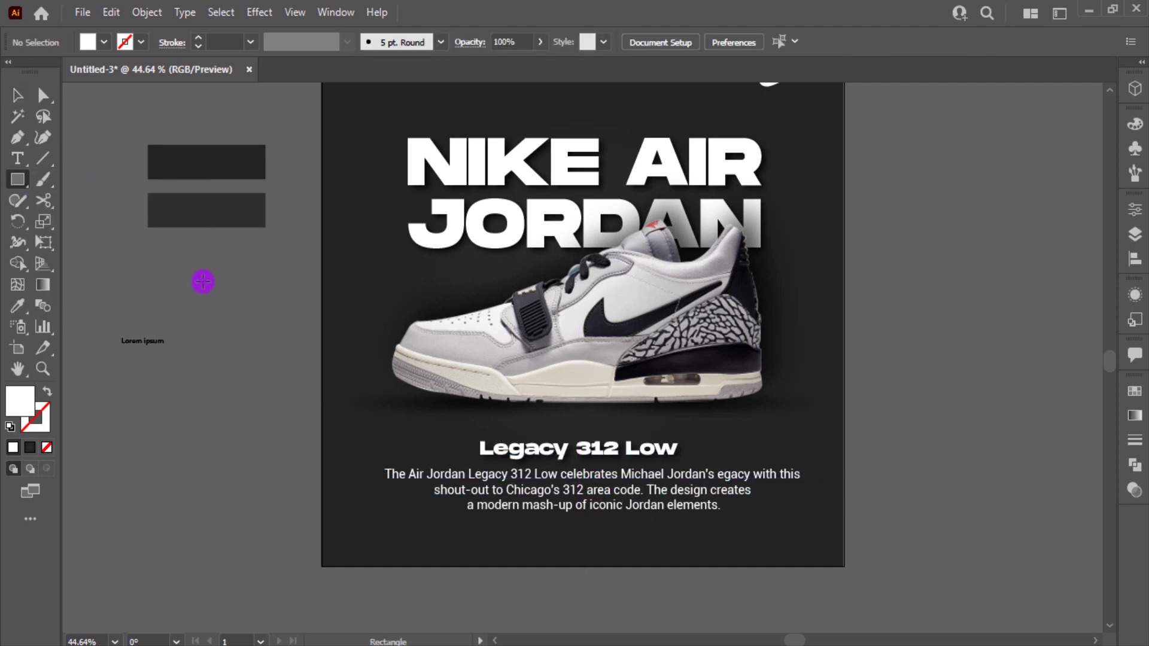
pyautogui.moveTo(533, 537); pyautogui.dragTo(661, 562)
pyautogui.press('c')
pyautogui.click(17, 95)
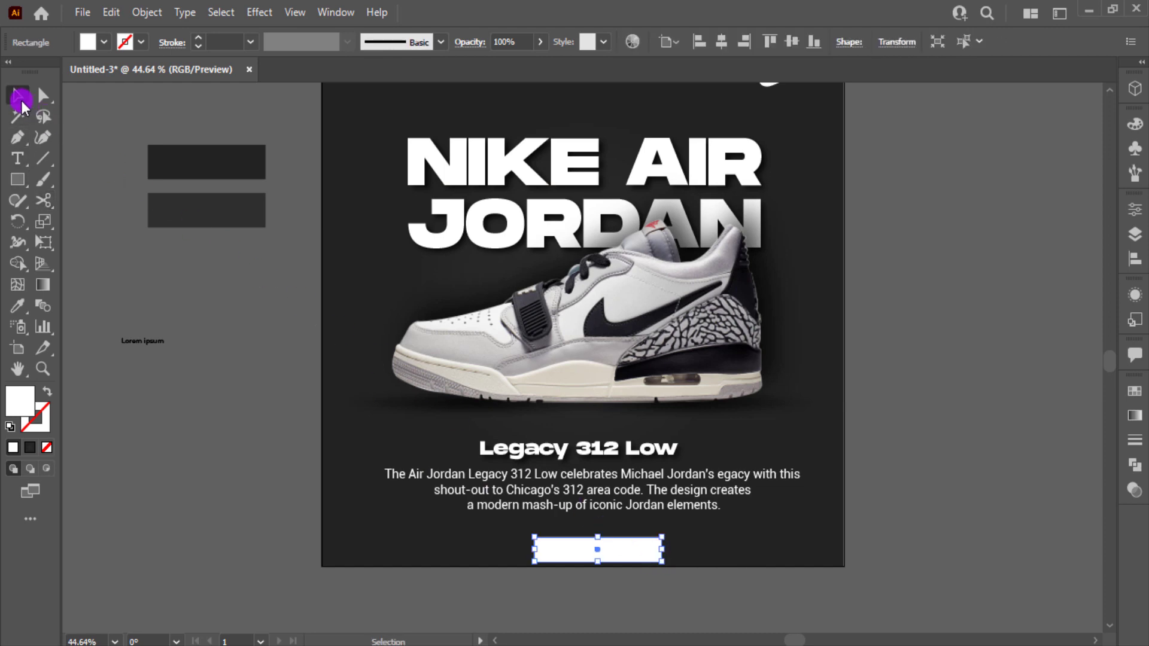
pyautogui.click(721, 42)
pyautogui.moveTo(611, 551)
pyautogui.mouseDown()
pyautogui.moveTo(610, 538)
pyautogui.moveTo(656, 541)
pyautogui.moveTo(622, 539)
pyautogui.mouseUp()
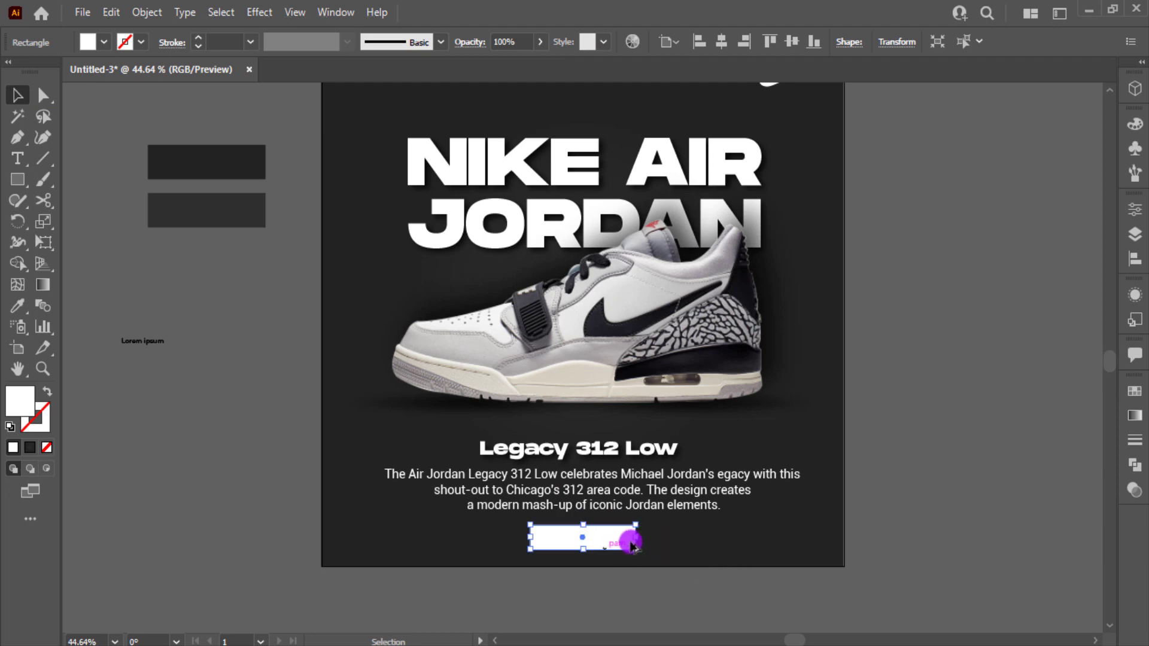
# Step: Round the white rectangle's corners fully to turn it into a pill-shaped button
pyautogui.scroll(3, 604, 549)
pyautogui.moveTo(450, 535); pyautogui.dragTo(595, 511)
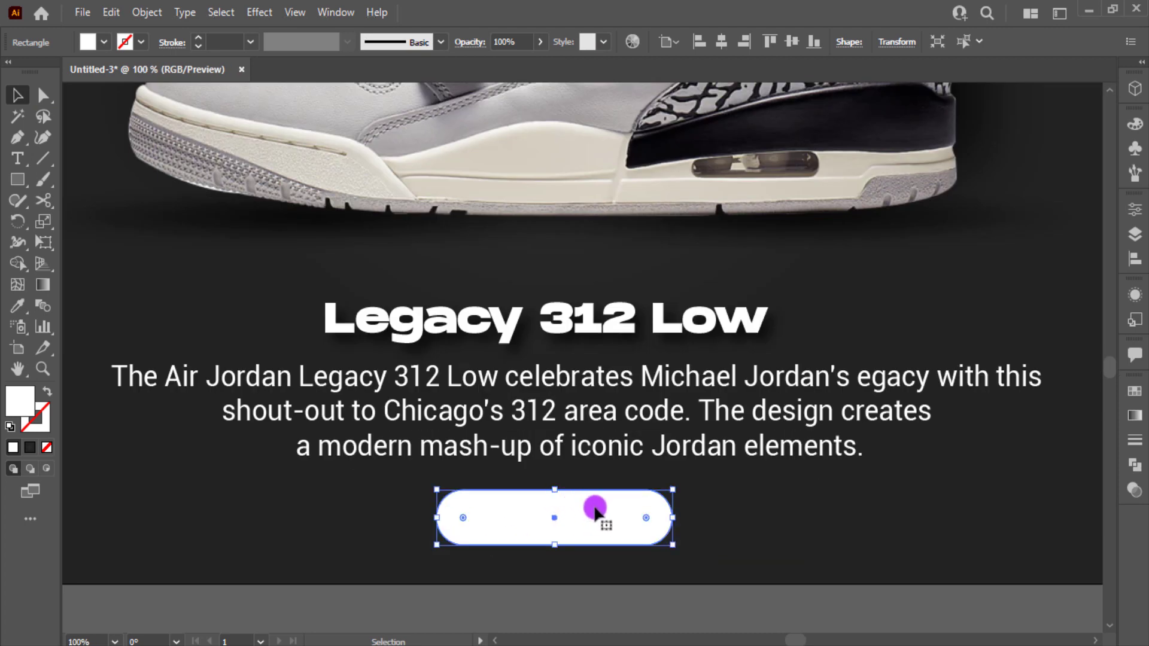
pyautogui.click(807, 568)
# Step: Add the text "ORDER NOW" on the dark background beside the white pill-shaped button
pyautogui.press('t')
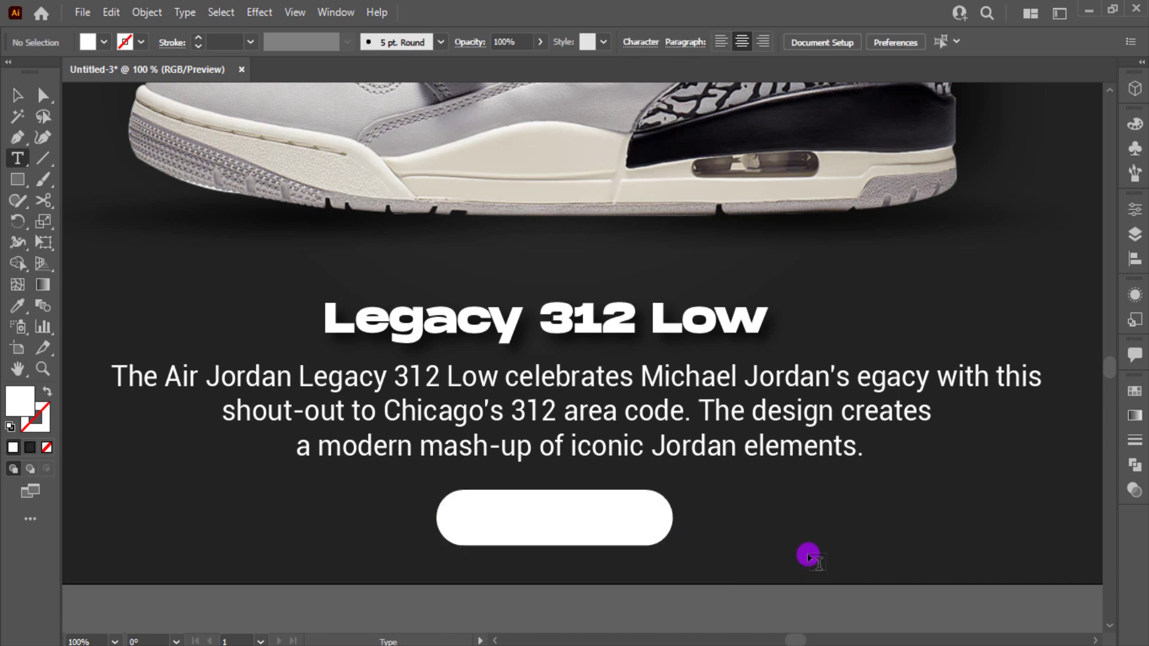
pyautogui.click(807, 554)
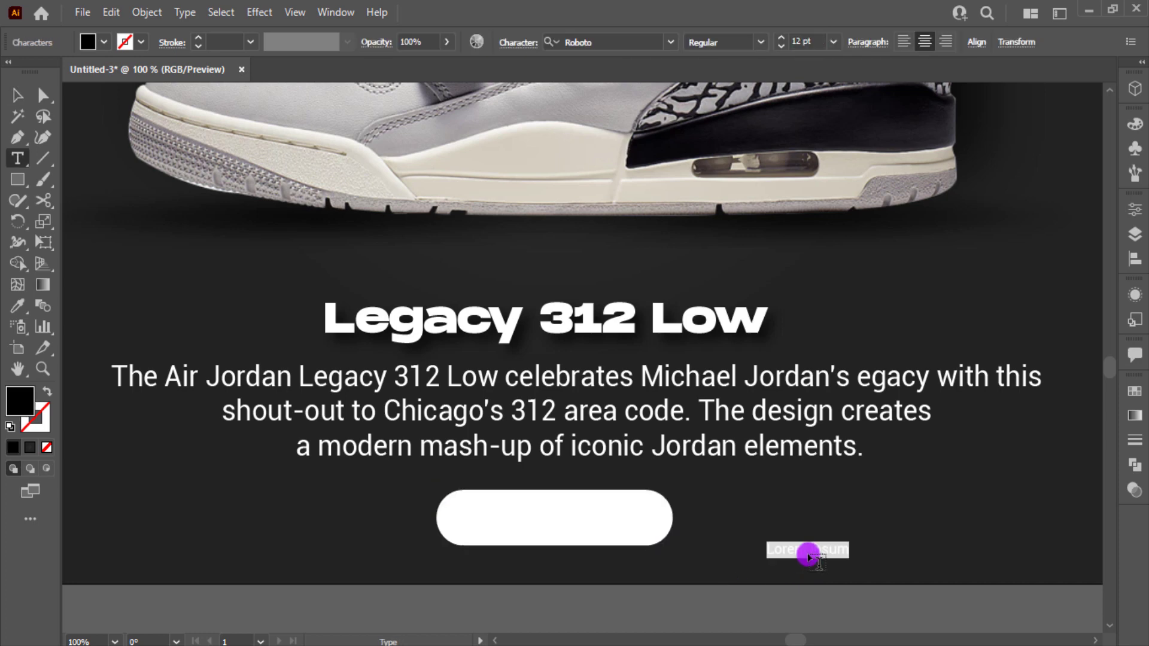
pyautogui.press('BackSpace')
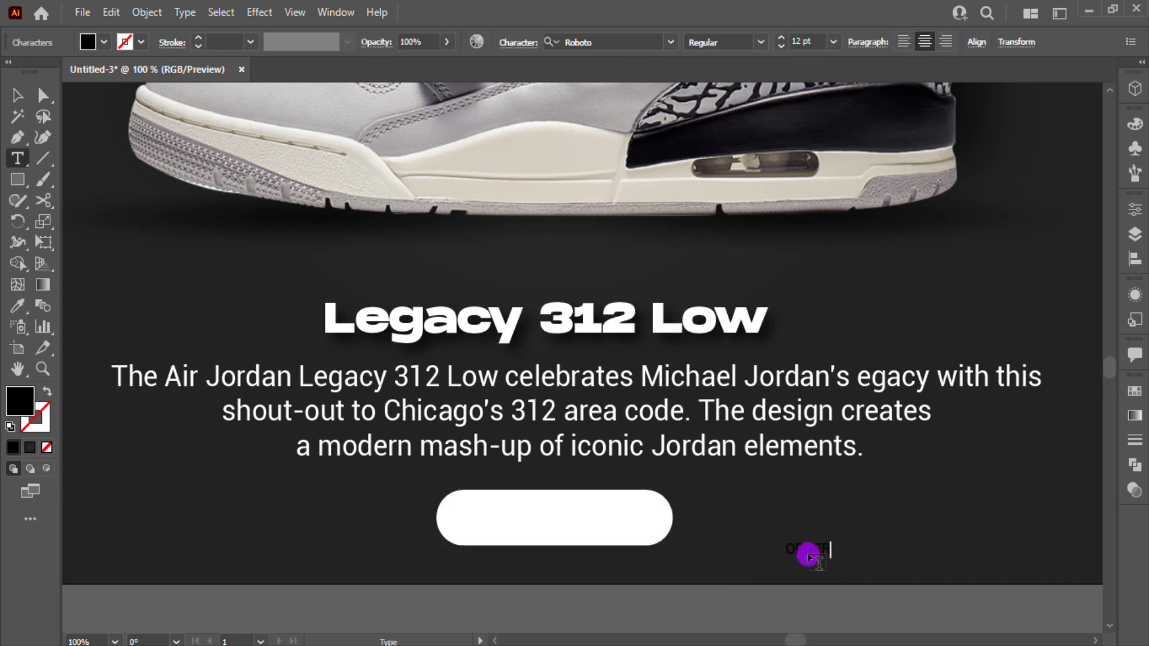
pyautogui.click(21, 96)
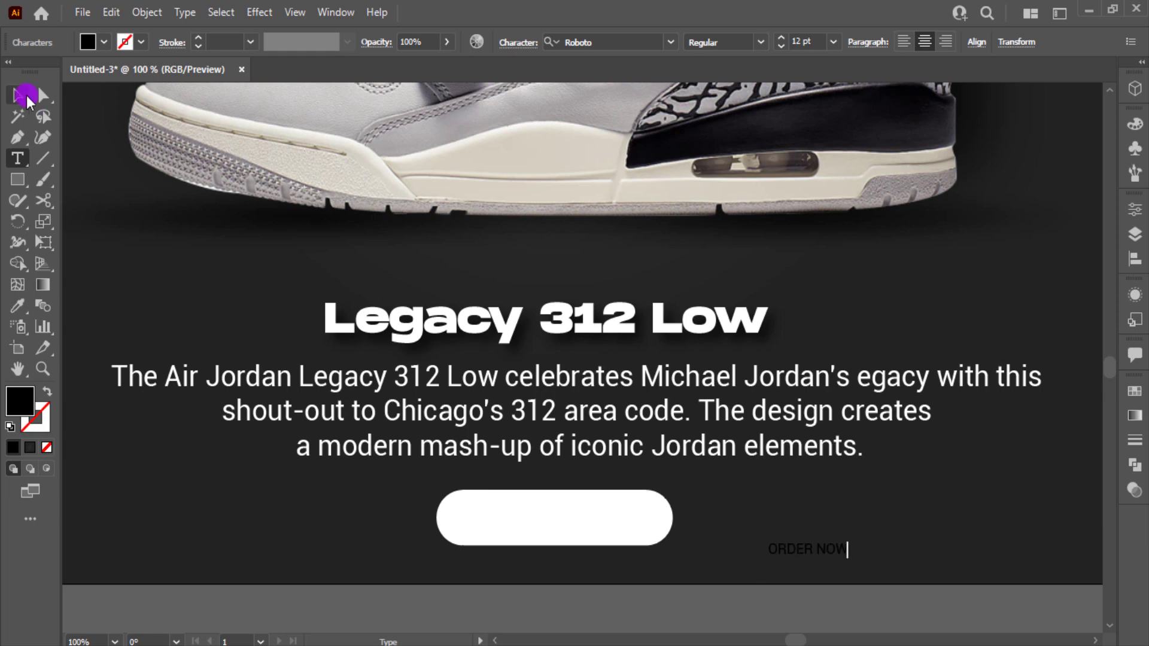
# Step: Set the "ORDER NOW" text in Montserrat Bold and place it on the white button, enlarged to about 19.8 pt
pyautogui.hotkey('ctrl', '-')
pyautogui.scroll(2, 155, 87)
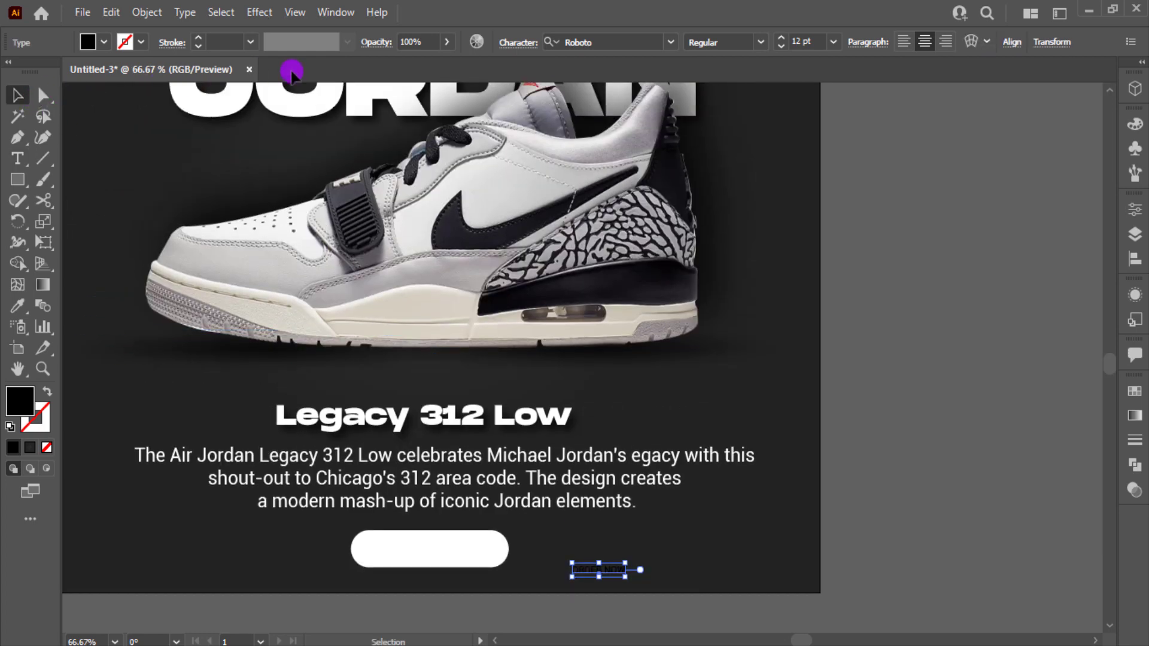
pyautogui.click(635, 39)
pyautogui.write('mon')
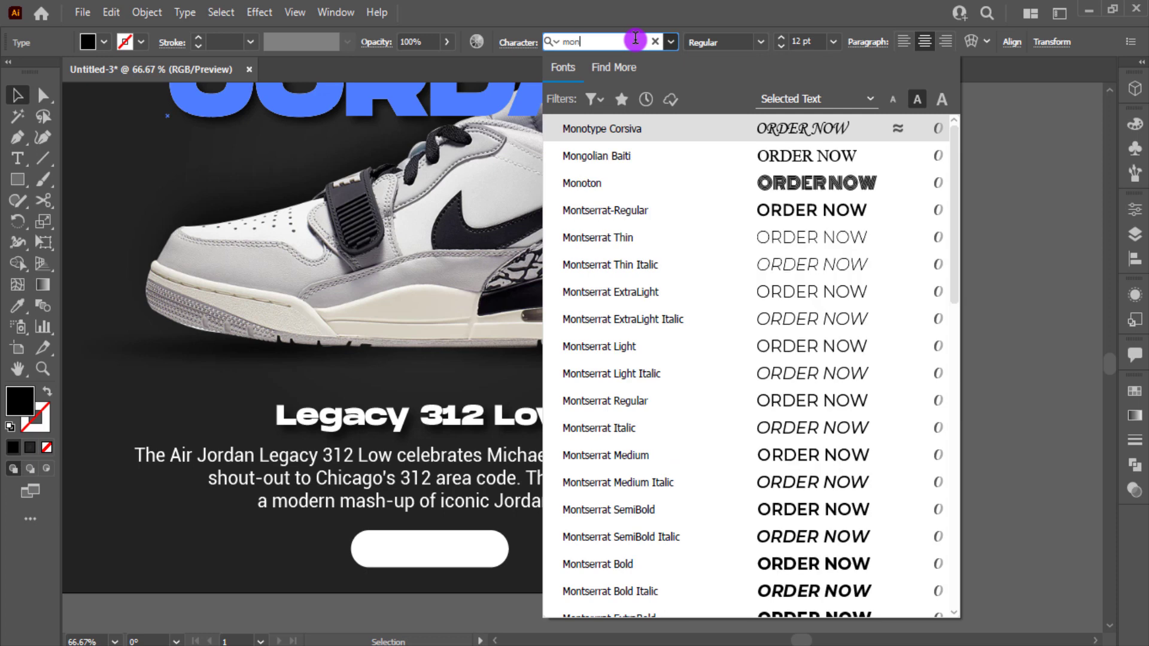
pyautogui.click(784, 565)
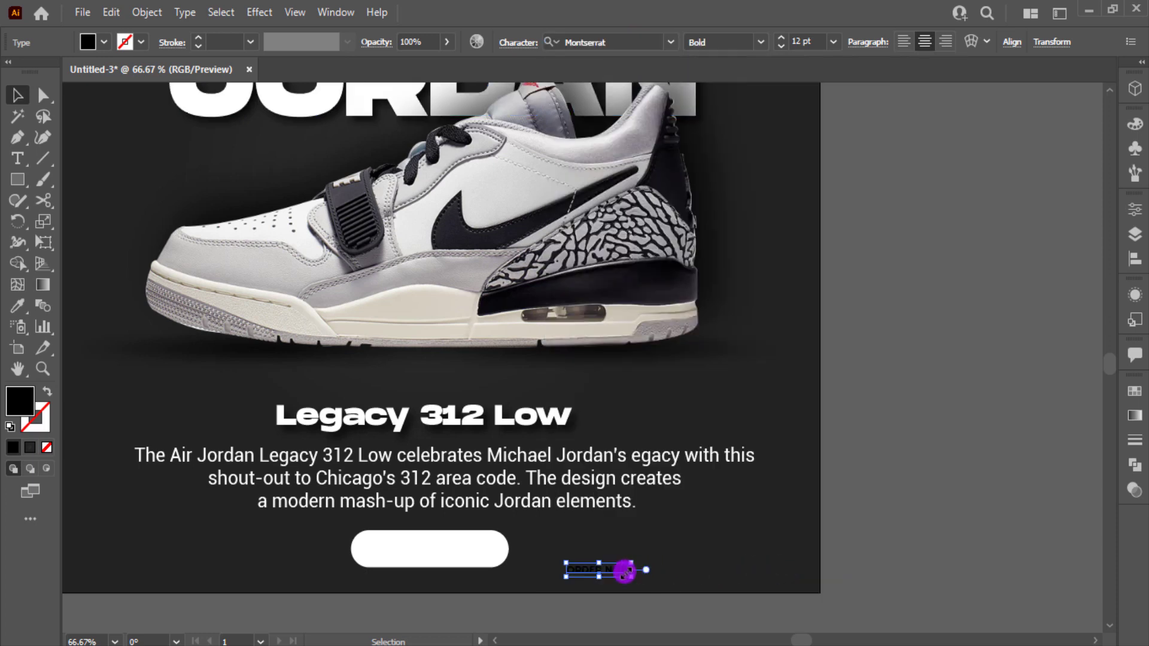
pyautogui.moveTo(624, 571); pyautogui.dragTo(481, 559)
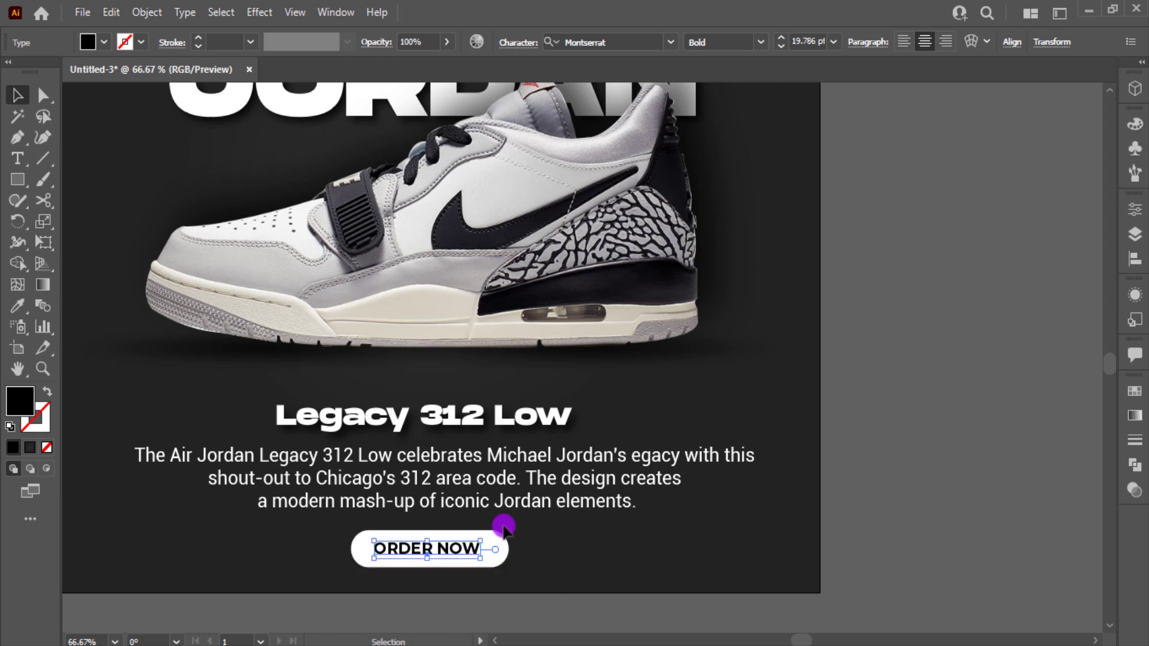
# Step: Change the "ORDER NOW" text's weight to ExtraBold and enlarge the text slightly within the button
pyautogui.click(761, 41)
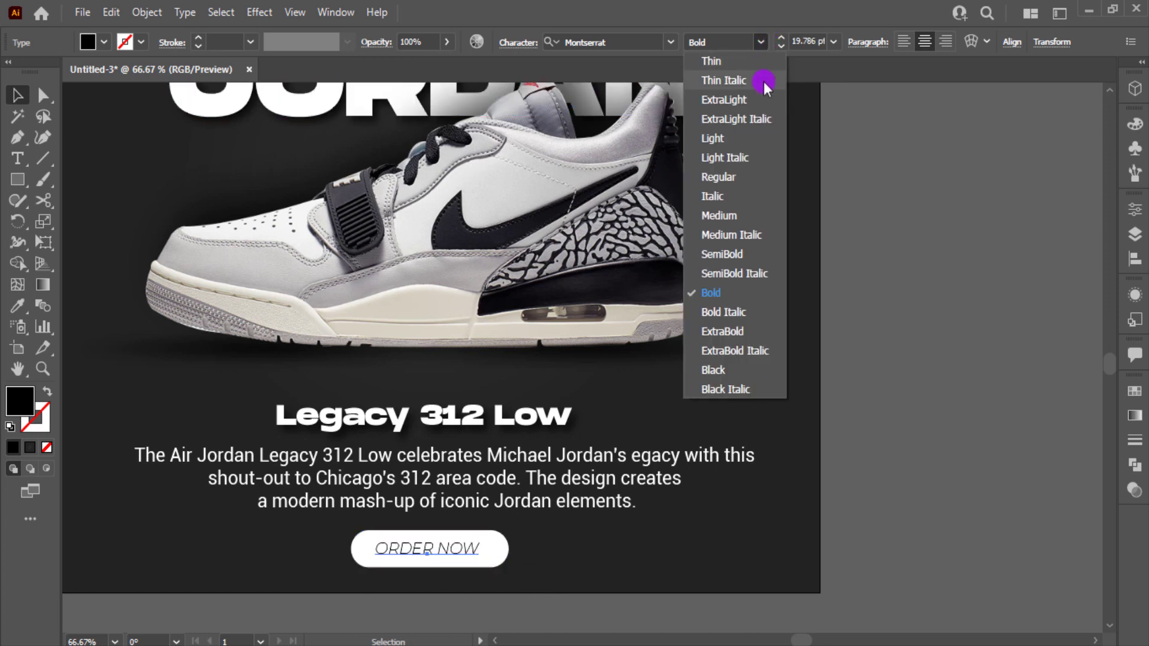
pyautogui.click(744, 323)
pyautogui.click(864, 391)
pyautogui.hotkey('ctrl', '0')
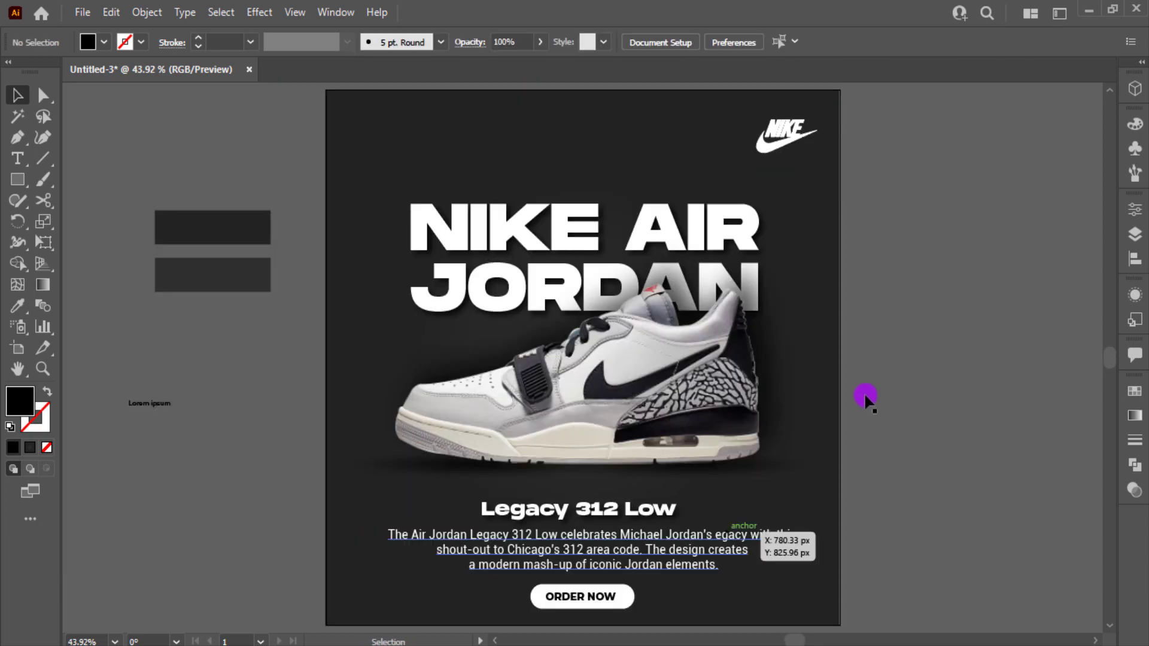
pyautogui.click(595, 597)
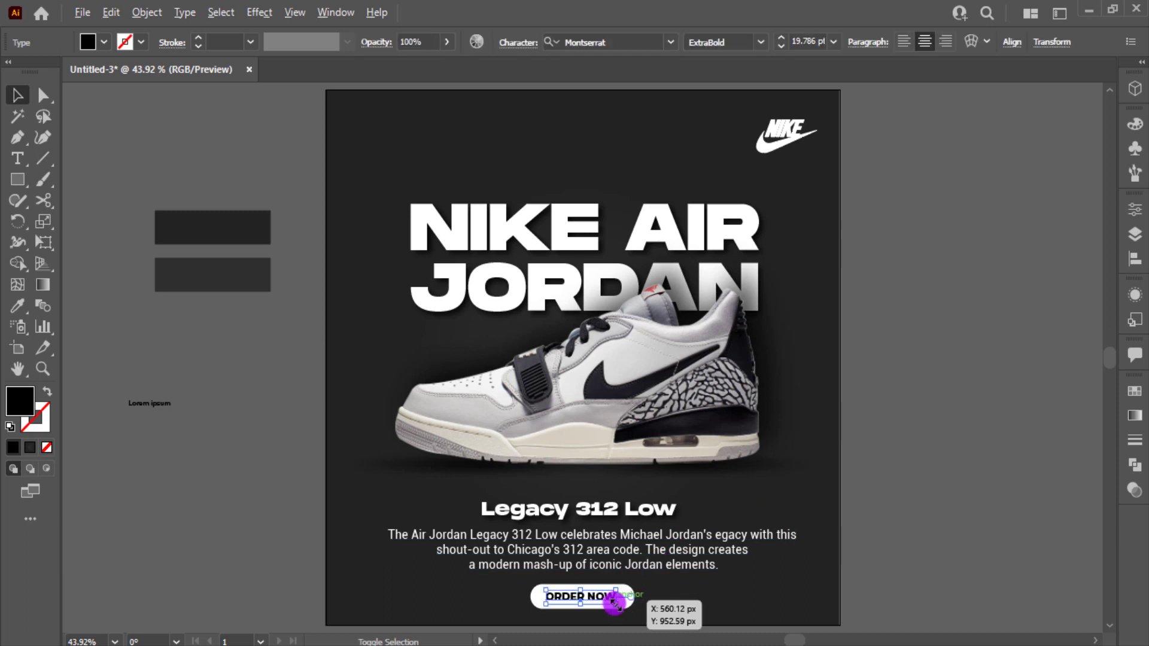
pyautogui.click(688, 606)
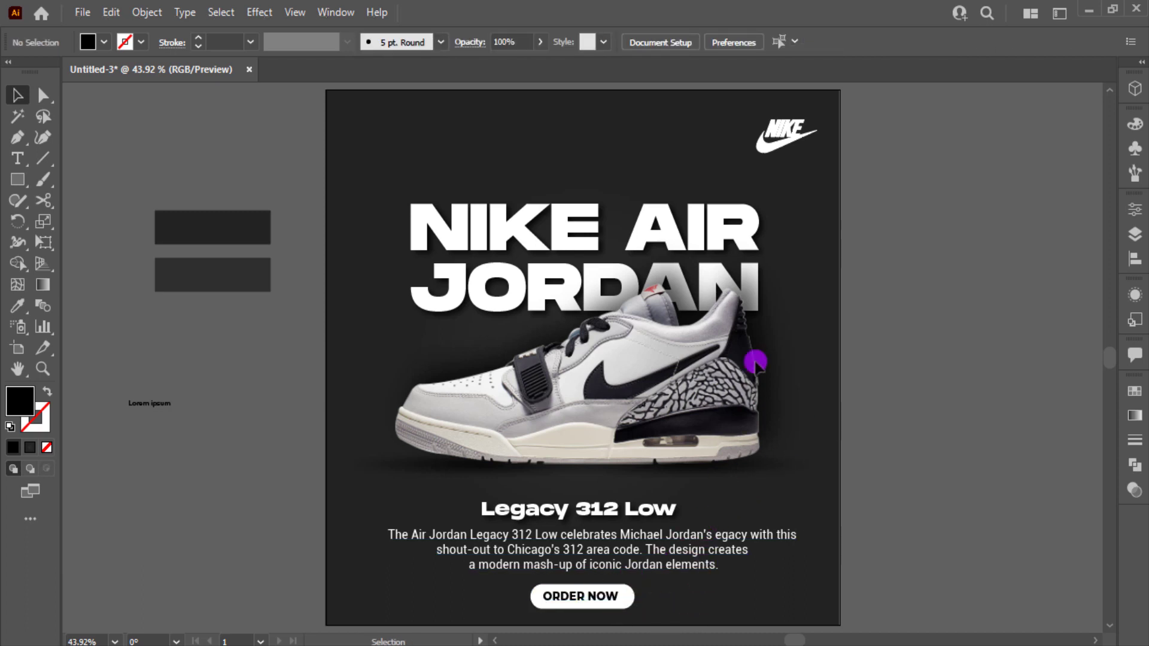
# Step: Move the Nike logo above the heading, center it horizontally on the poster and enlarge it slightly
pyautogui.moveTo(783, 127); pyautogui.dragTo(595, 127)
pyautogui.click(721, 41)
pyautogui.click(1013, 273)
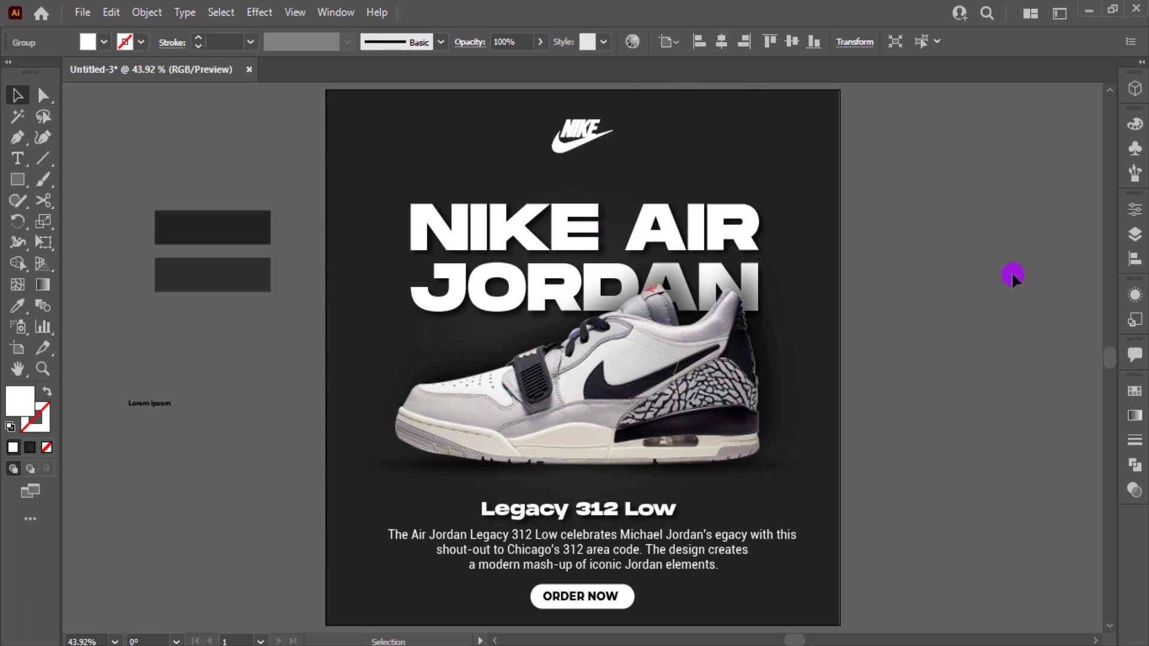
pyautogui.click(606, 142)
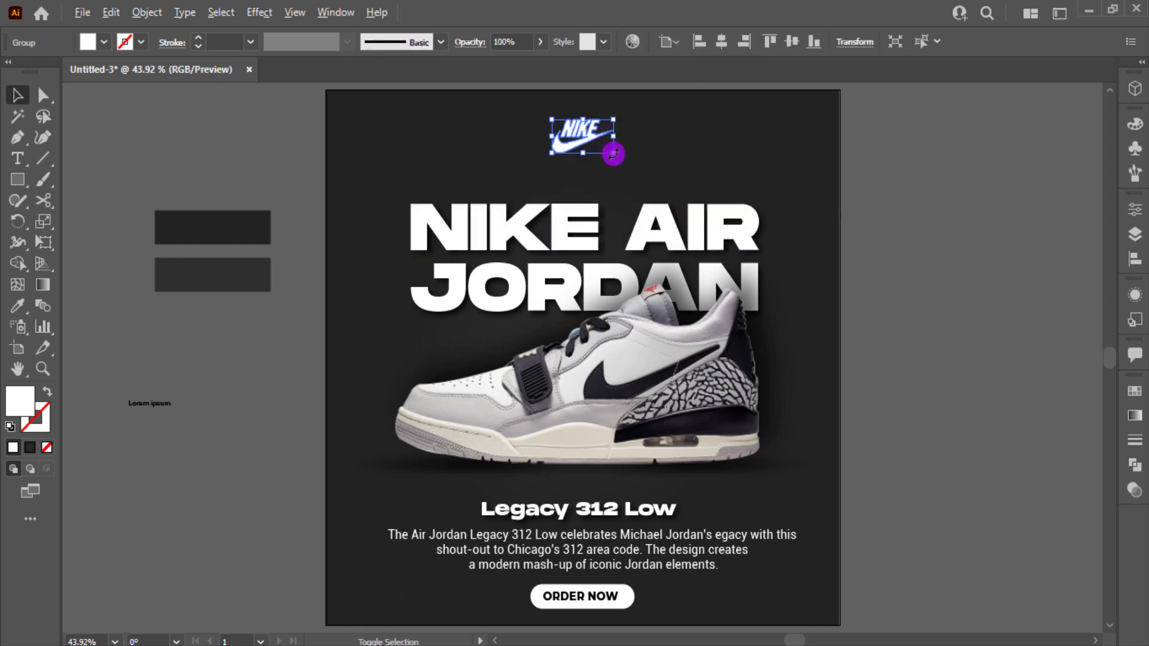
pyautogui.moveTo(613, 154); pyautogui.dragTo(618, 157)
pyautogui.click(994, 218)
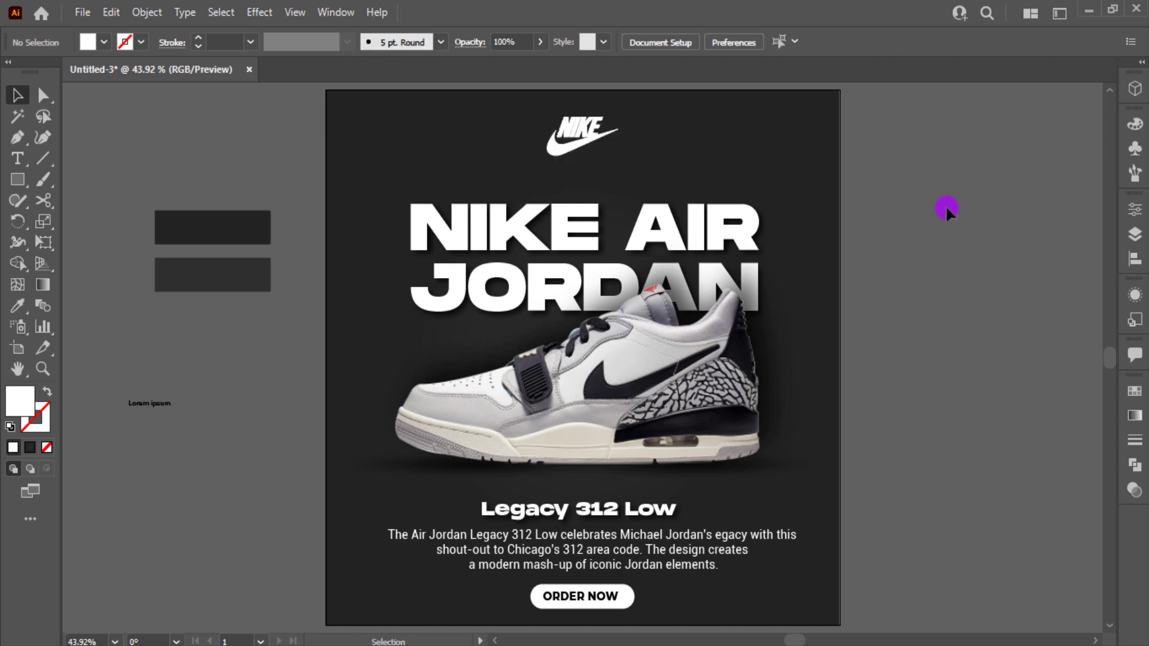
# Step: Lock the dark gradient background shape behind the poster's content
pyautogui.moveTo(874, 192); pyautogui.dragTo(441, 580)
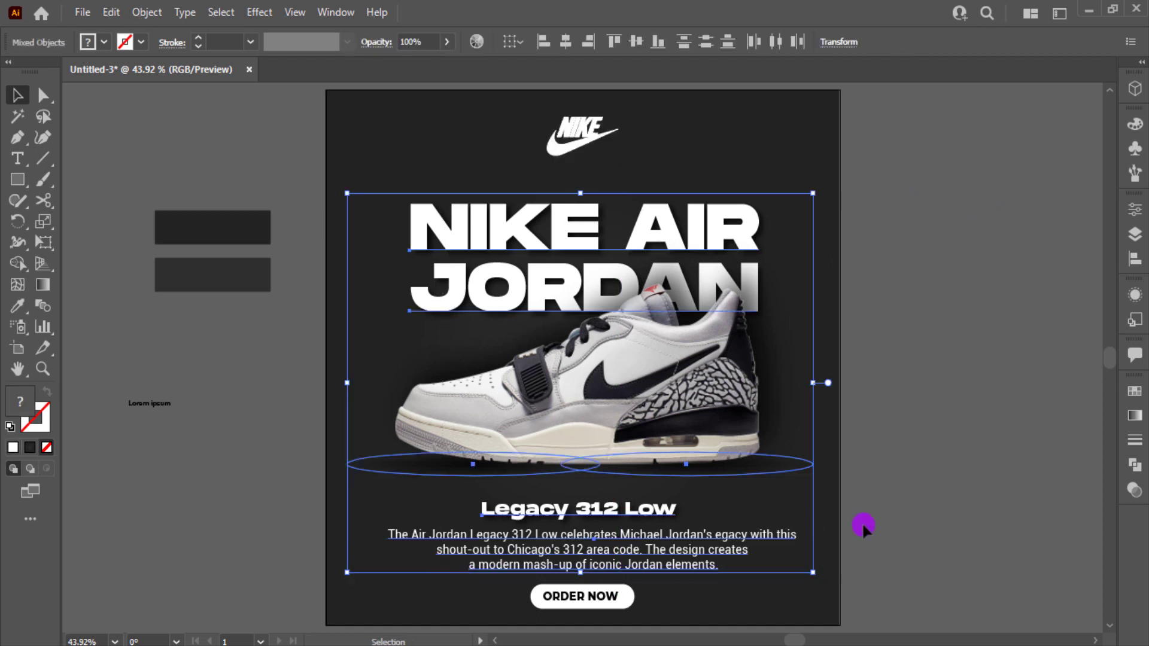
pyautogui.click(982, 505)
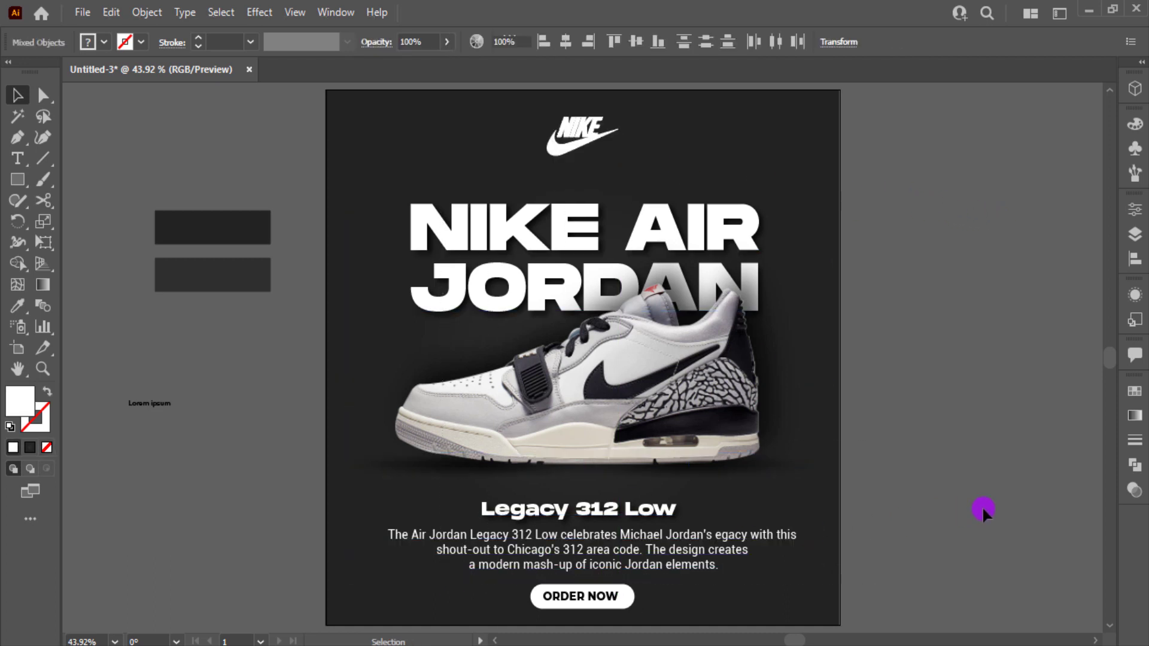
pyautogui.click(824, 473)
pyautogui.hotkey('ctrl', '2')
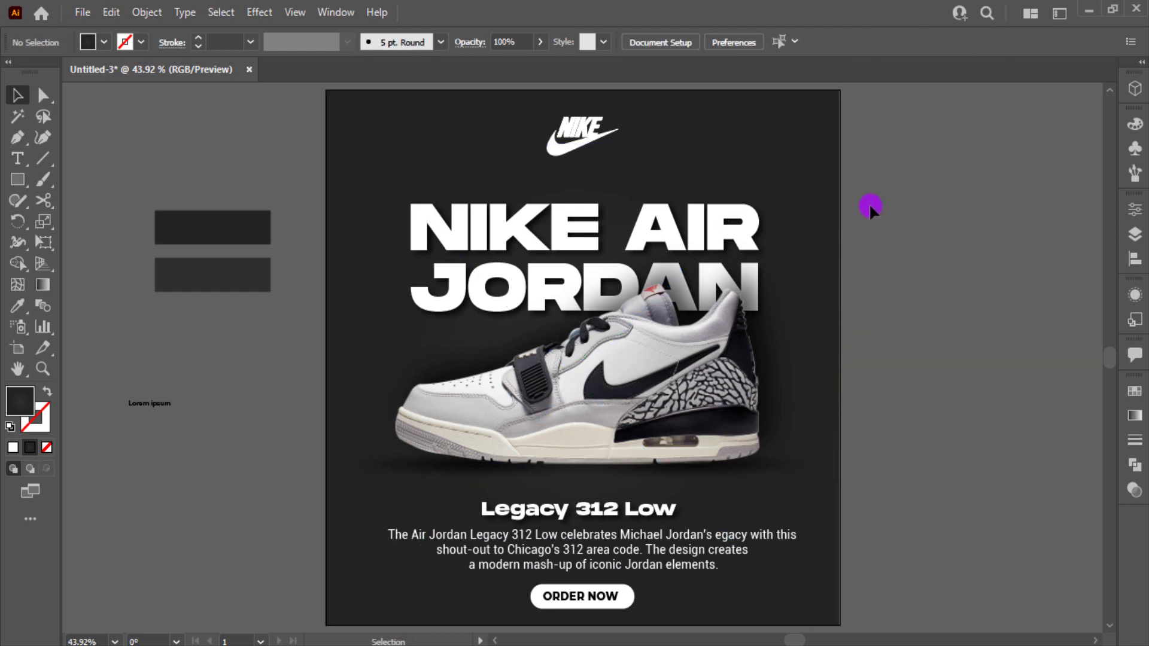
# Step: Move the heading, shoe with its shadows, subheading, description and button slightly upward together and group them
pyautogui.moveTo(870, 206); pyautogui.dragTo(367, 605)
pyautogui.moveTo(585, 418); pyautogui.dragTo(588, 413)
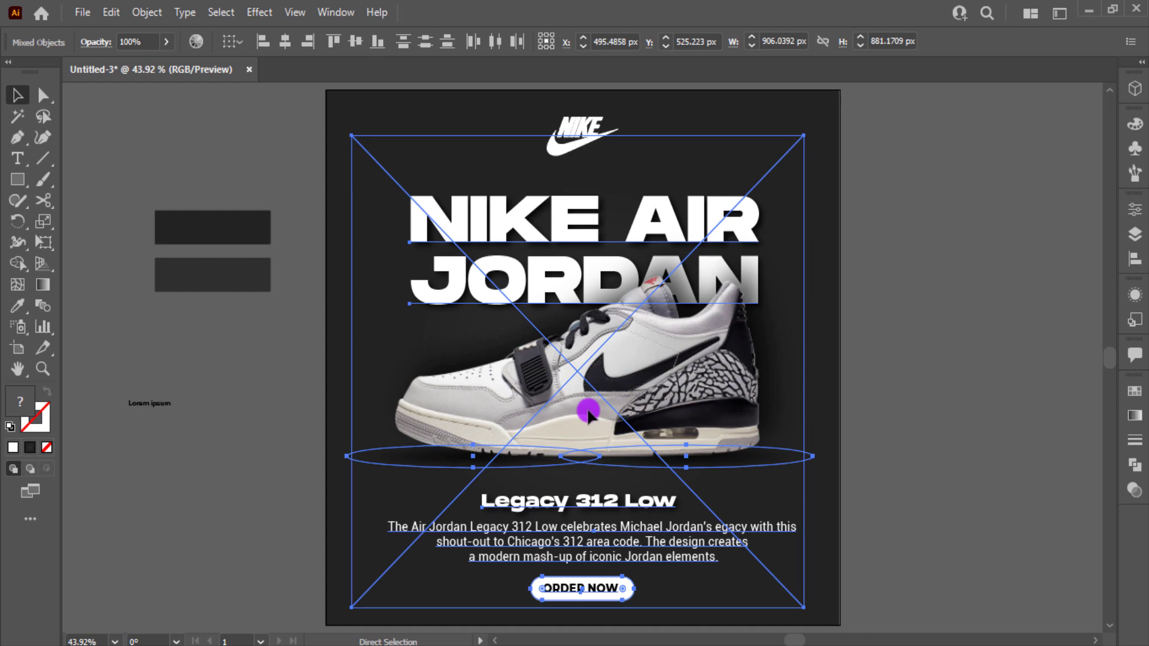
pyautogui.hotkey('ctrl', 'g')
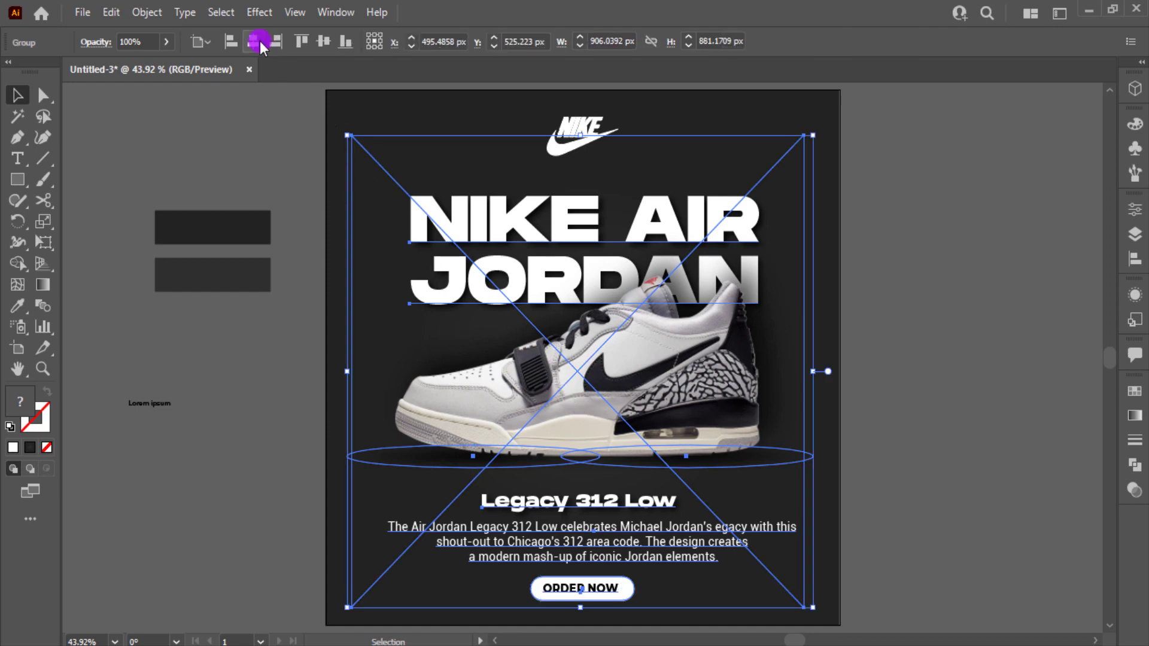
# Step: Center the grouped poster content and the Nike logo horizontally on the artboard
pyautogui.click(257, 42)
pyautogui.click(1019, 341)
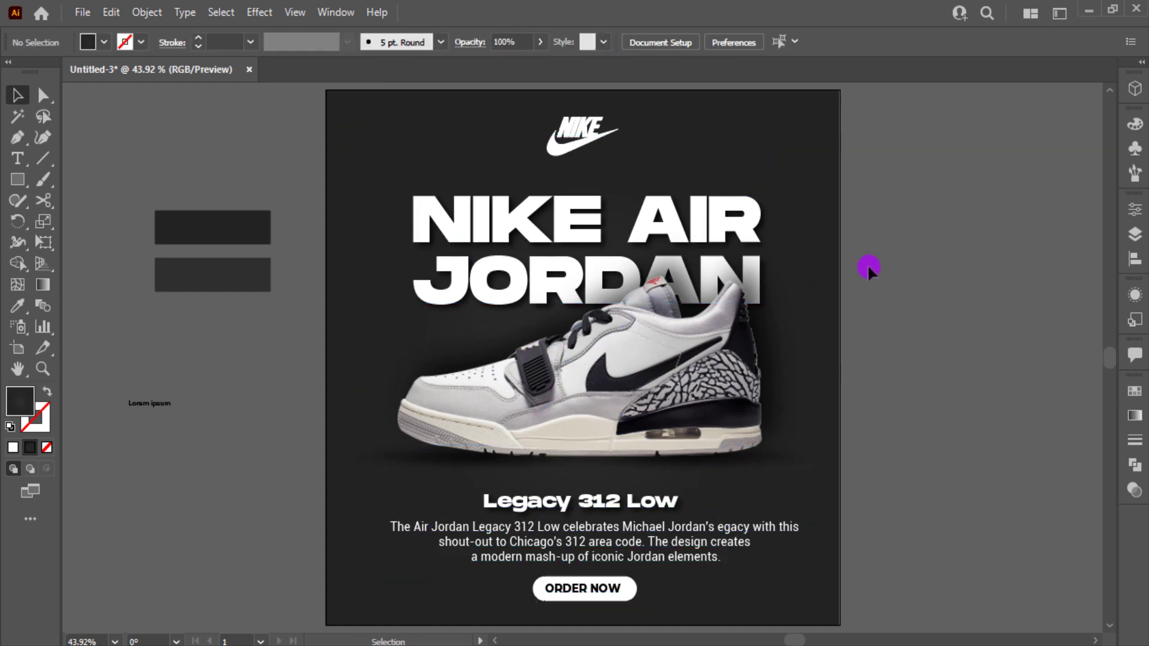
pyautogui.click(596, 135)
pyautogui.click(724, 44)
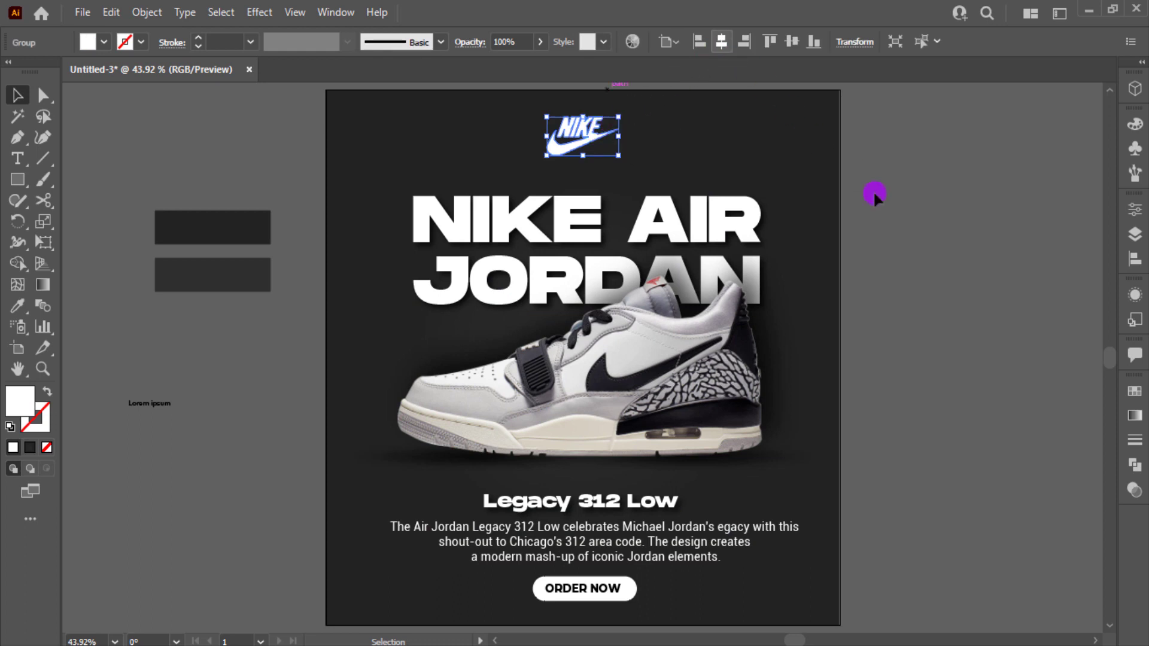